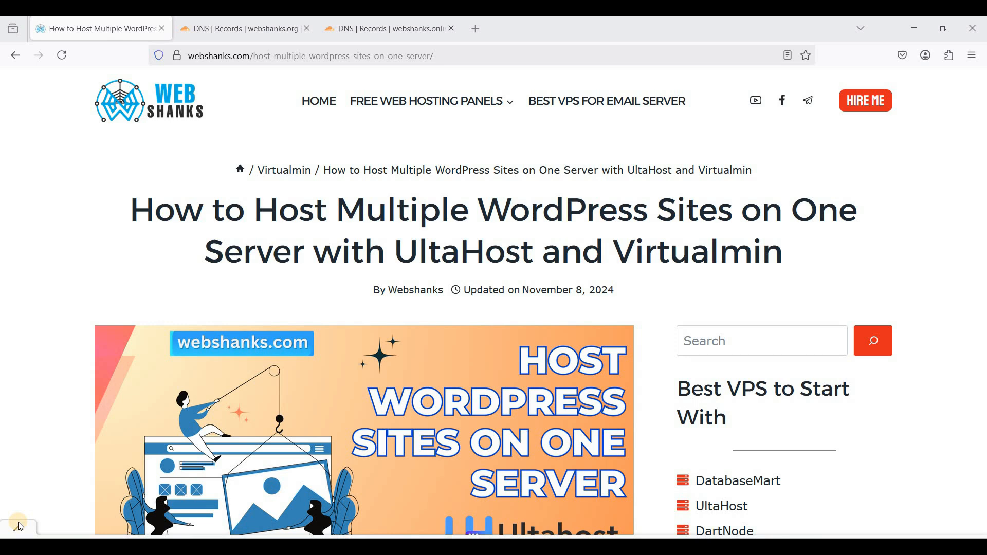
- Scroll the webshanks.com article past the table of contents and Step 1 to Step 2: Install Virtualmin
scroll(17, 523, down, 15)
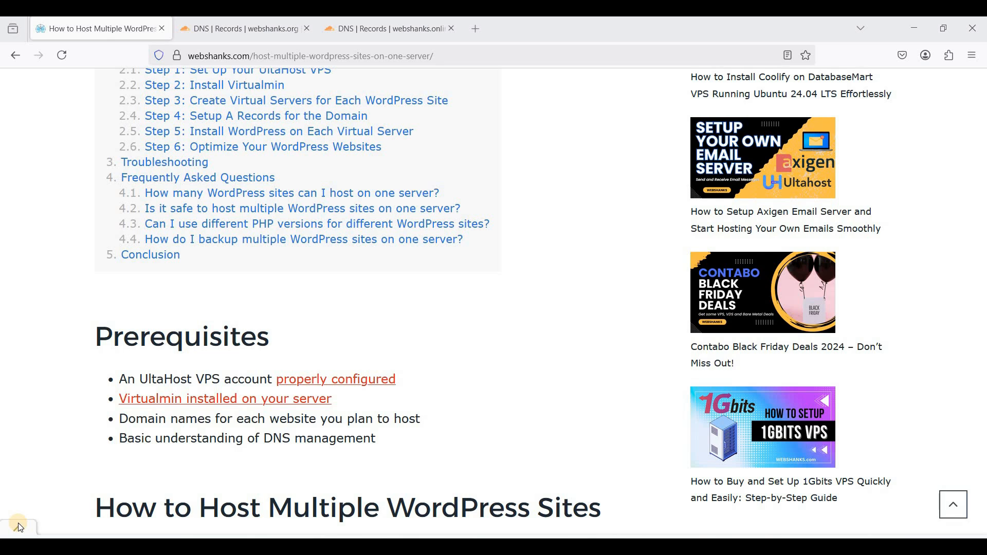
scroll(17, 523, down, 10)
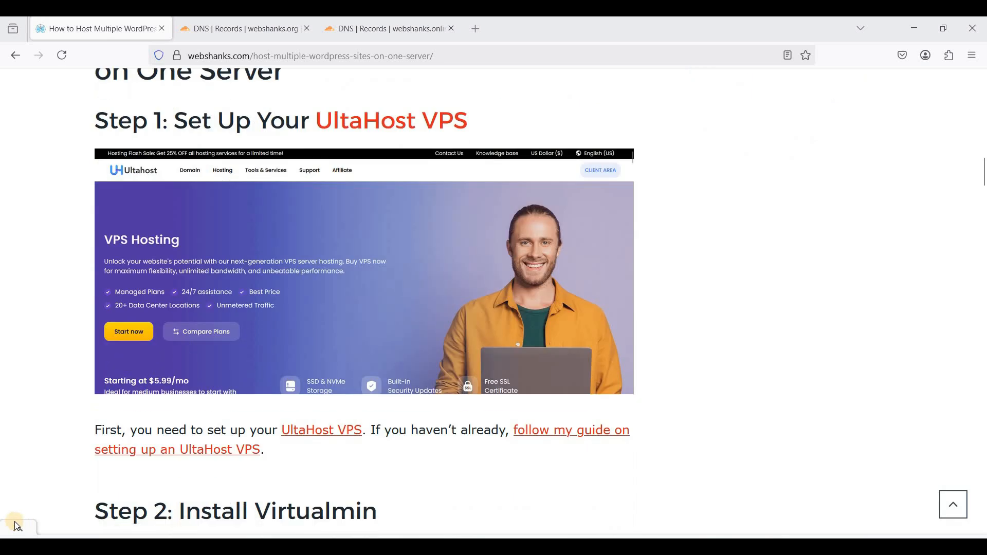
scroll(169, 450, up, 1)
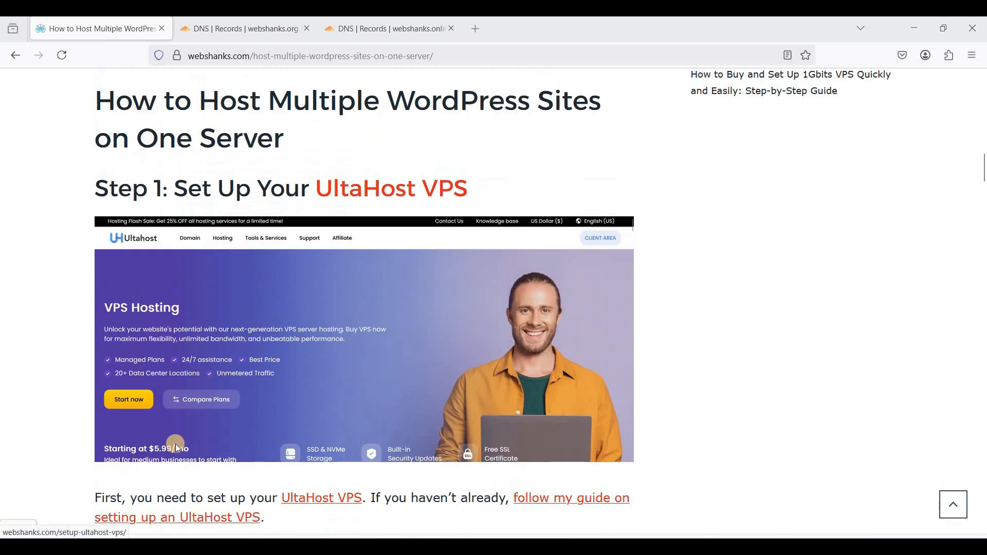
scroll(297, 445, down, 2)
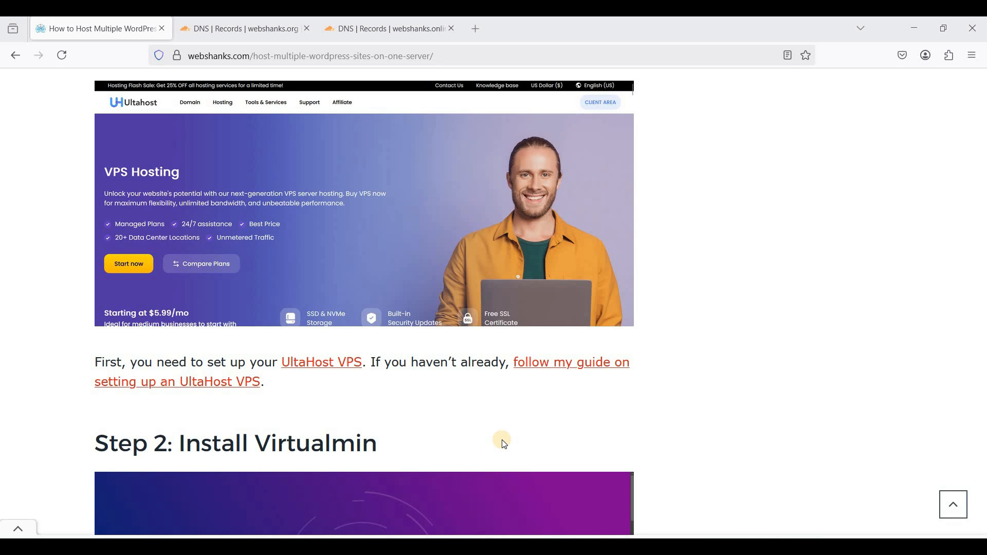
scroll(503, 443, down, 4)
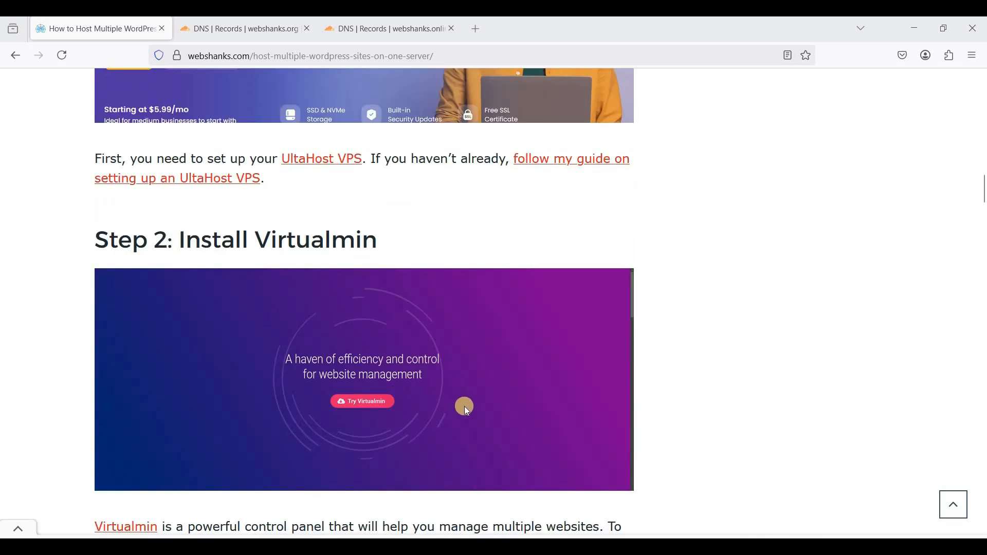
- In Bitvise, verify the host 136.0.42.208, port and root username
click(498, 546)
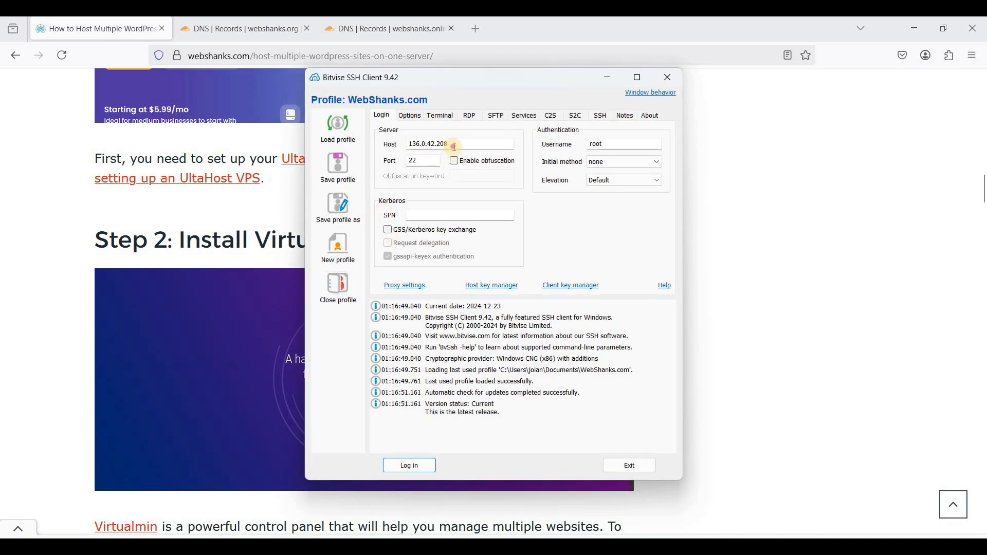
click(454, 147)
click(390, 143)
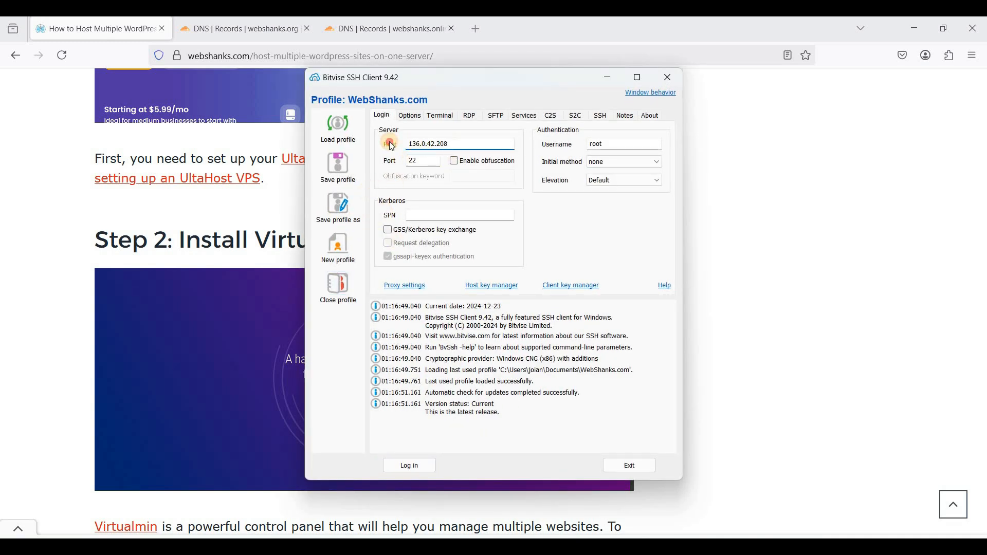
click(424, 160)
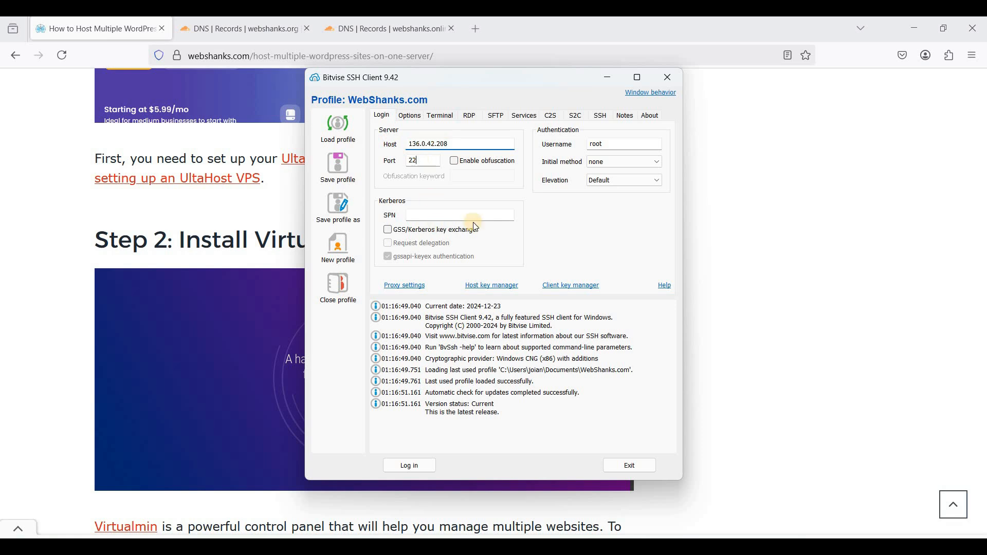
click(603, 149)
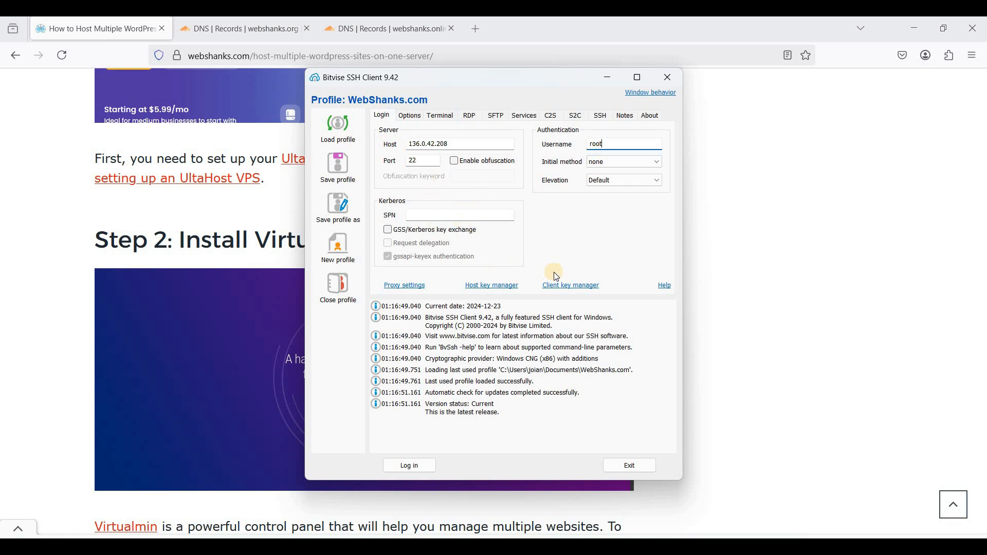
- Log in as root with the password and open a new terminal console
click(410, 465)
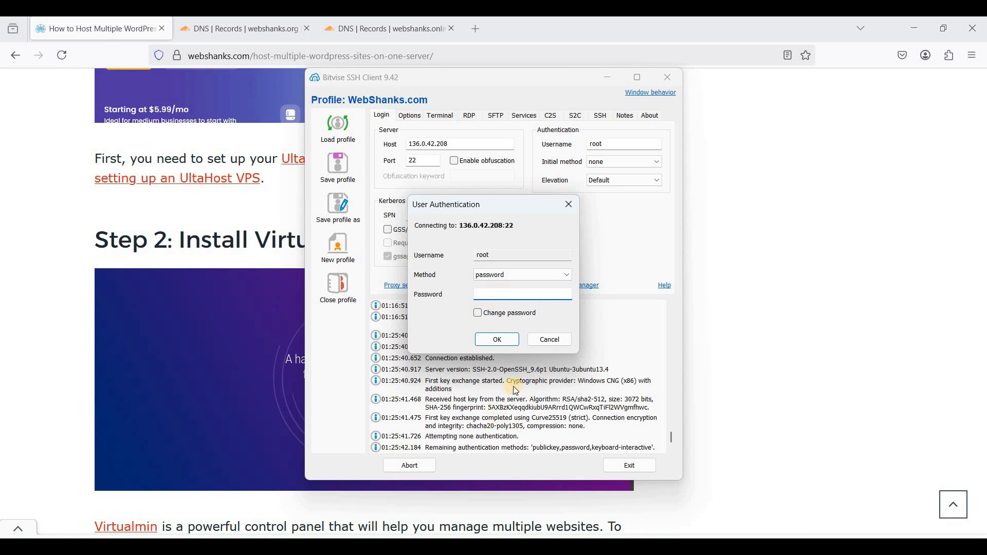
key(ctrl+v)
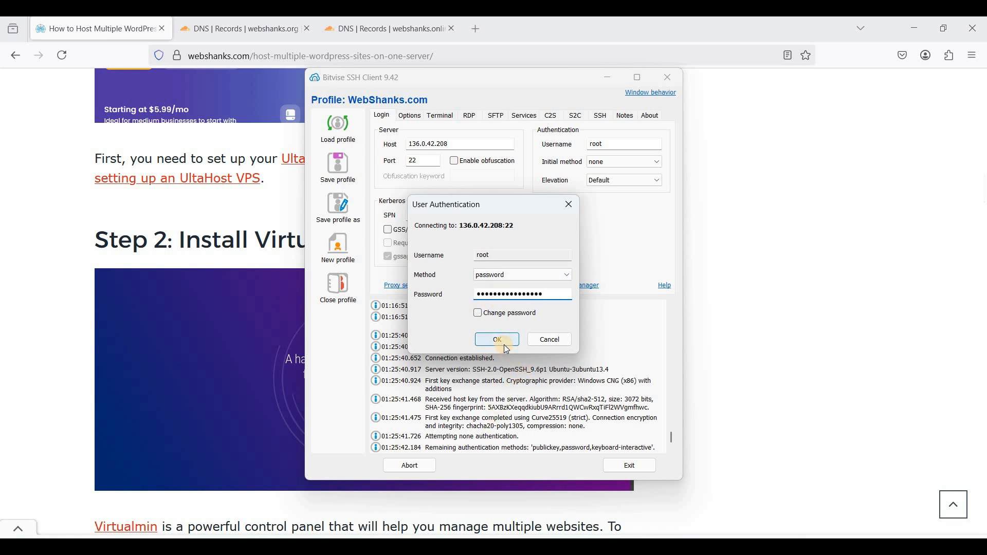
click(498, 341)
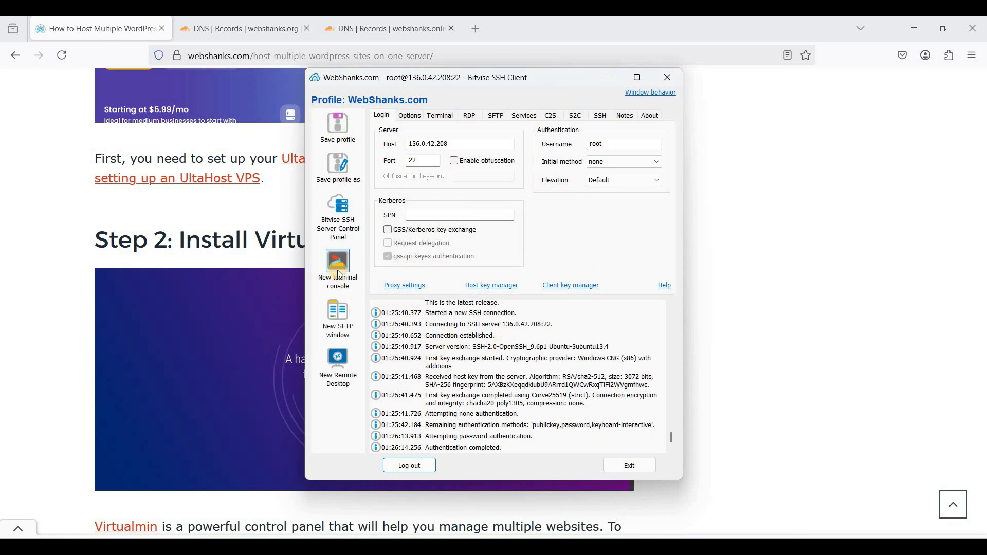
click(339, 271)
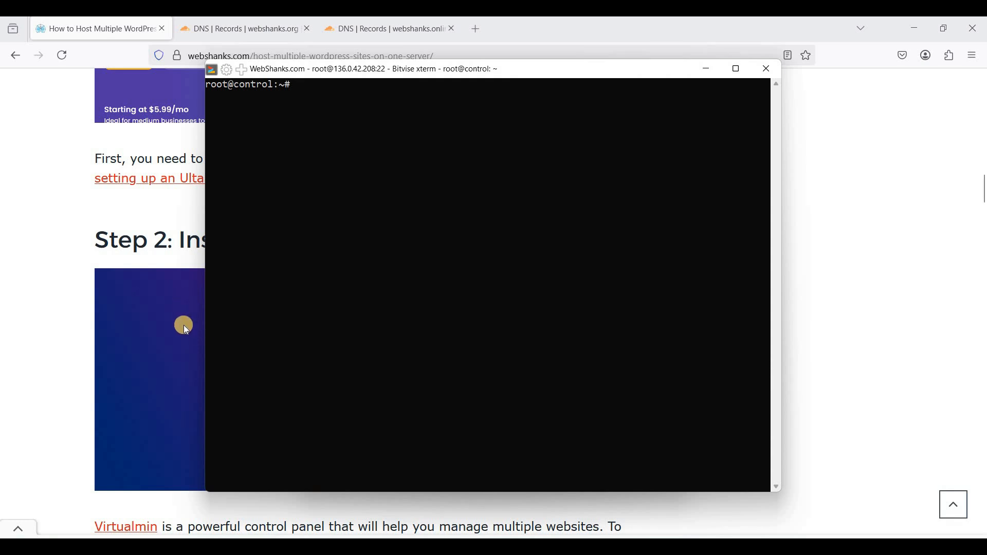
- Run 'sudo apt update && sudo apt upgrade -y' in the server terminal
click(176, 242)
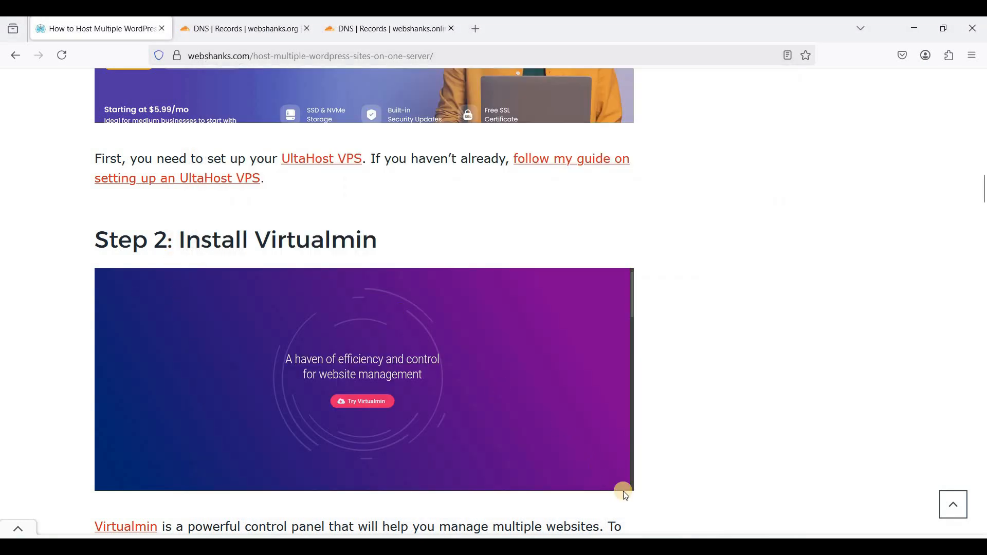
click(657, 546)
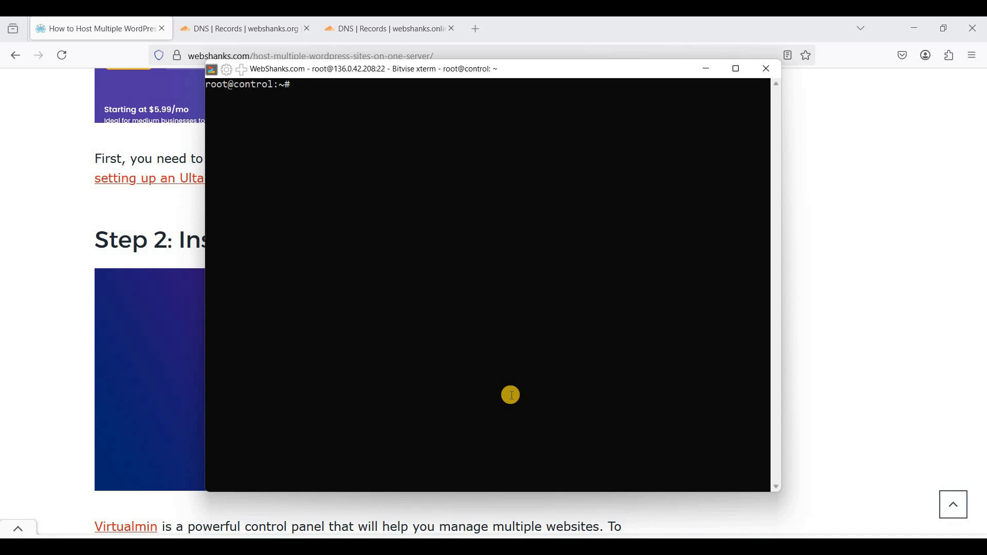
text(sudo apt update && sudo ap)
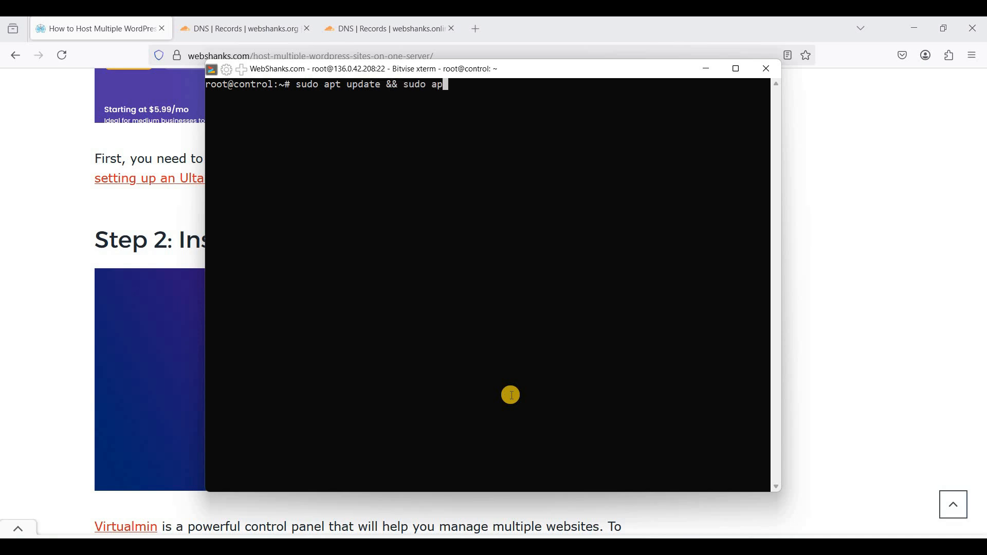
text(t upgrade -y)
key(Return)
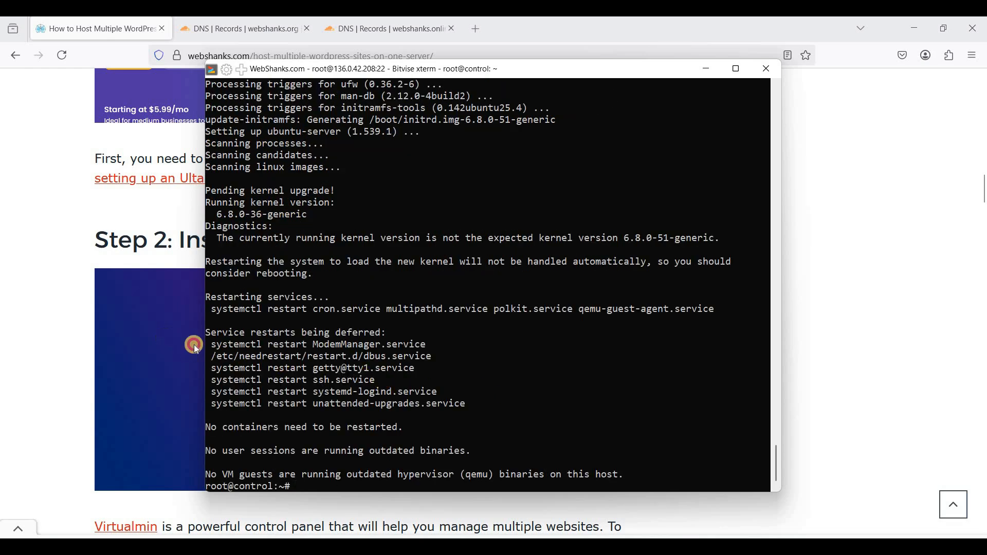
click(194, 347)
- Copy the Virtualmin install command from the guide's Step 2
scroll(167, 352, down, 5)
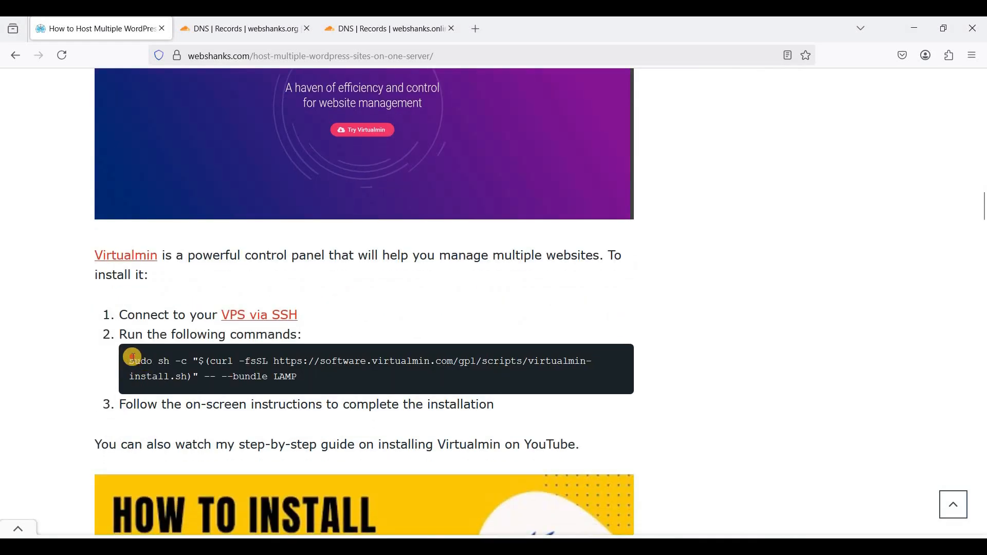
drag(322, 375, 123, 365)
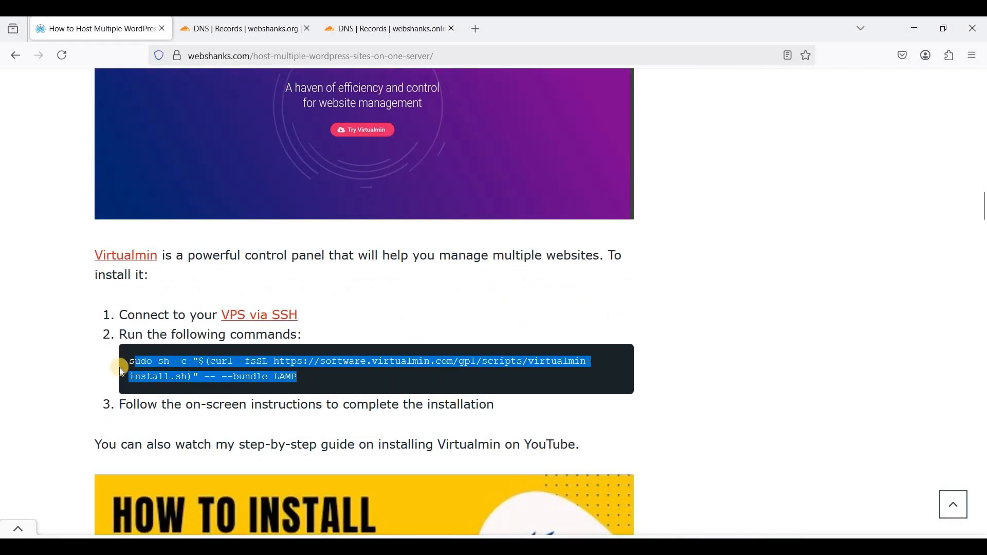
right_click(280, 368)
click(298, 379)
- Paste and run the Virtualmin LAMP install command in the terminal, confirming with y
key(alt+Tab)
right_click(457, 412)
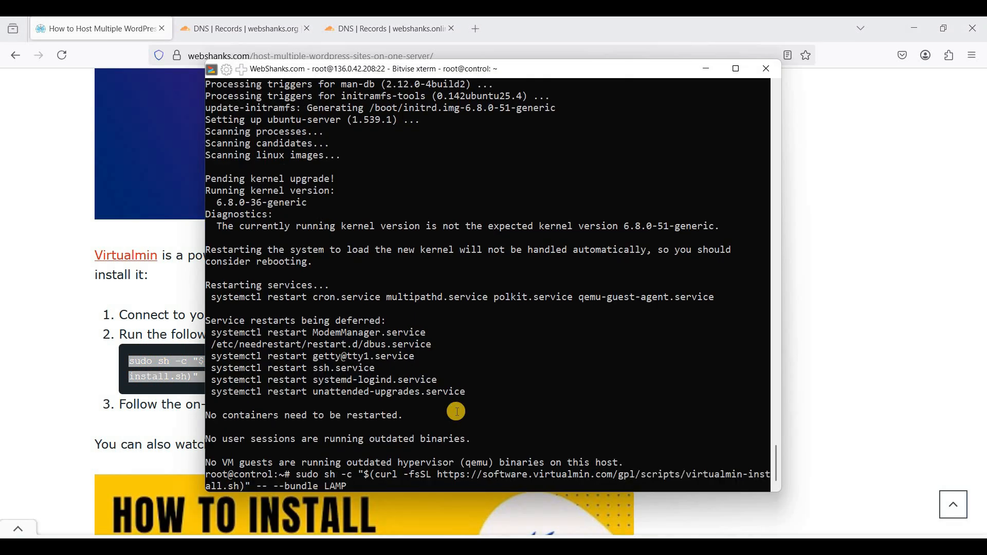
key(Return)
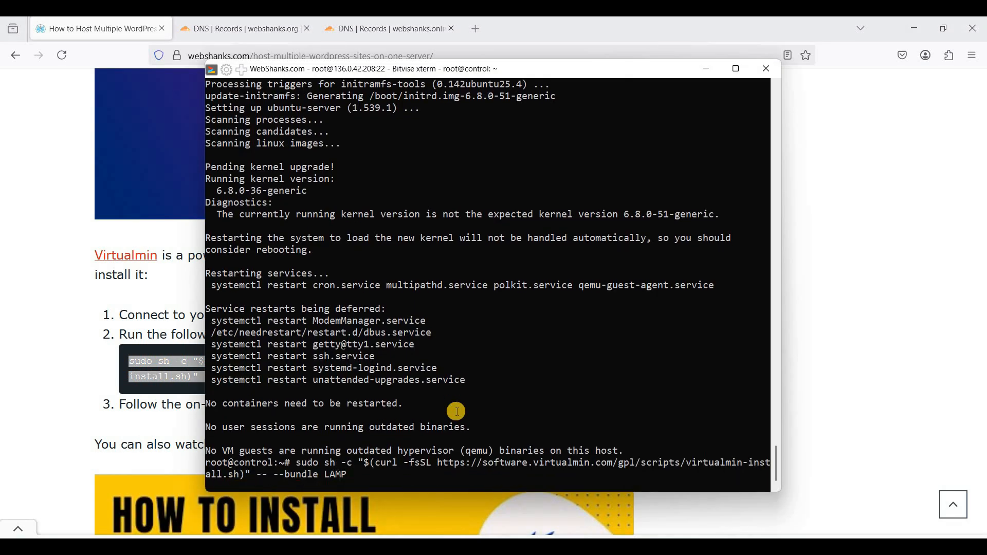
text(y)
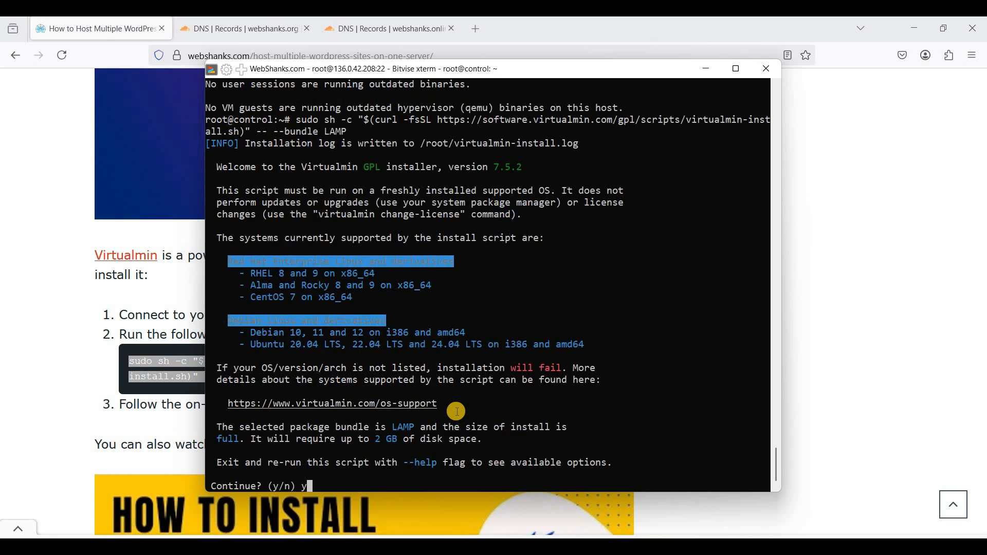
key(Return)
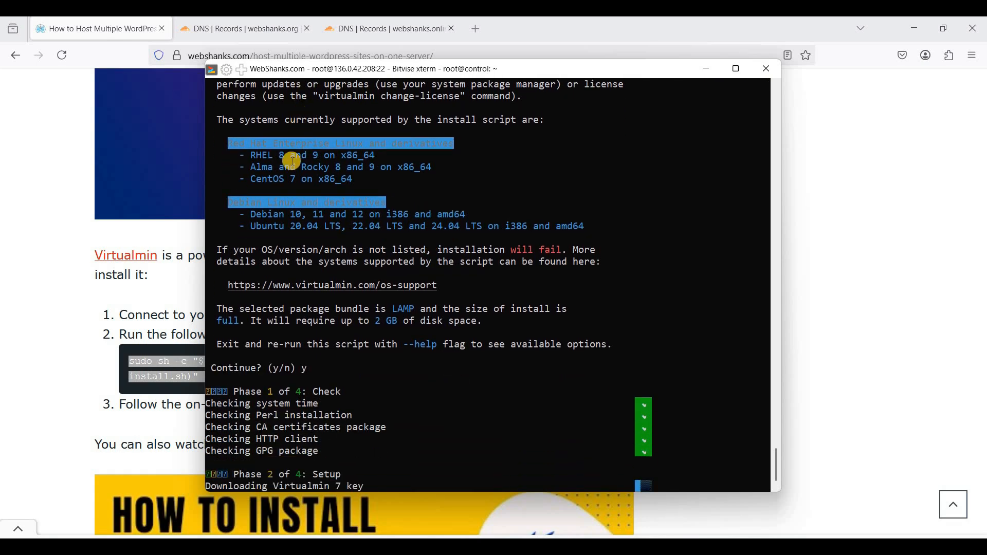
- Review the webshanks.org A record's name and its IP address 136.0.42.208 in Cloudflare
click(238, 29)
scroll(466, 390, up, 2)
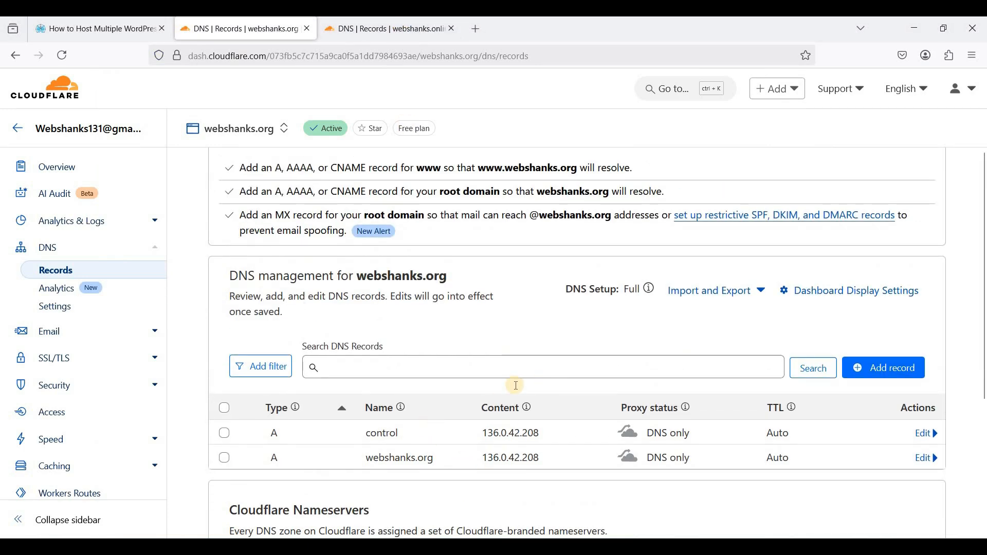
scroll(513, 386, down, 2)
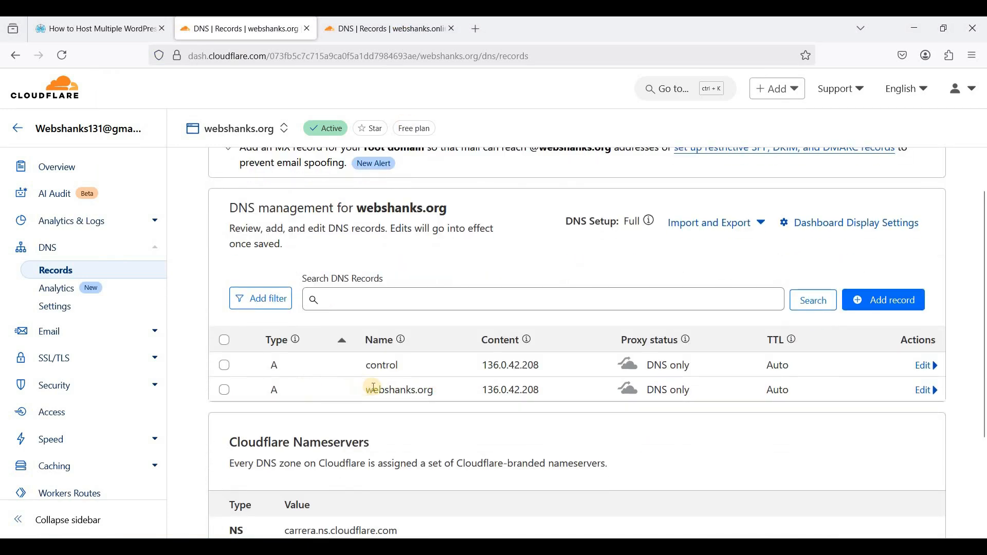
triple_click(432, 390)
click(417, 388)
drag(375, 392, 590, 392)
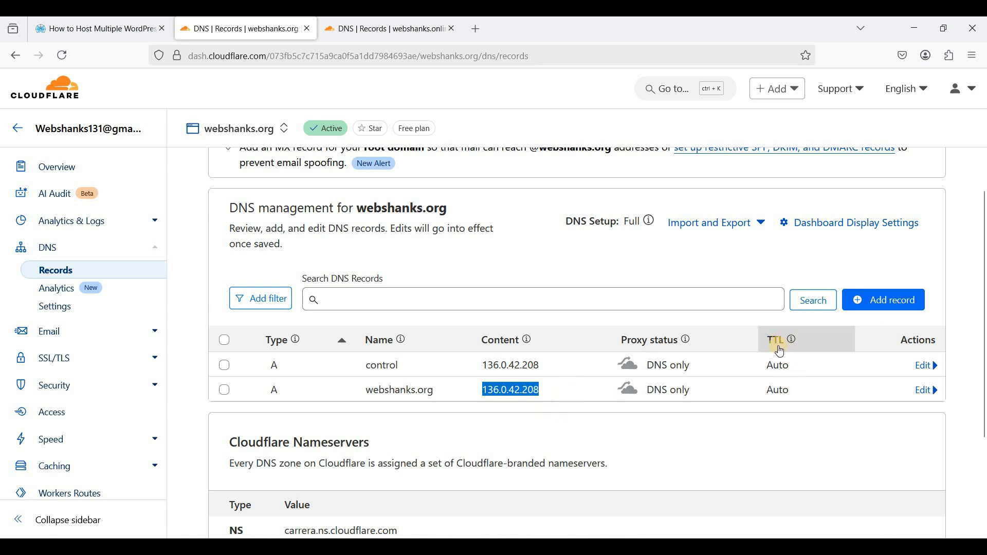
click(596, 273)
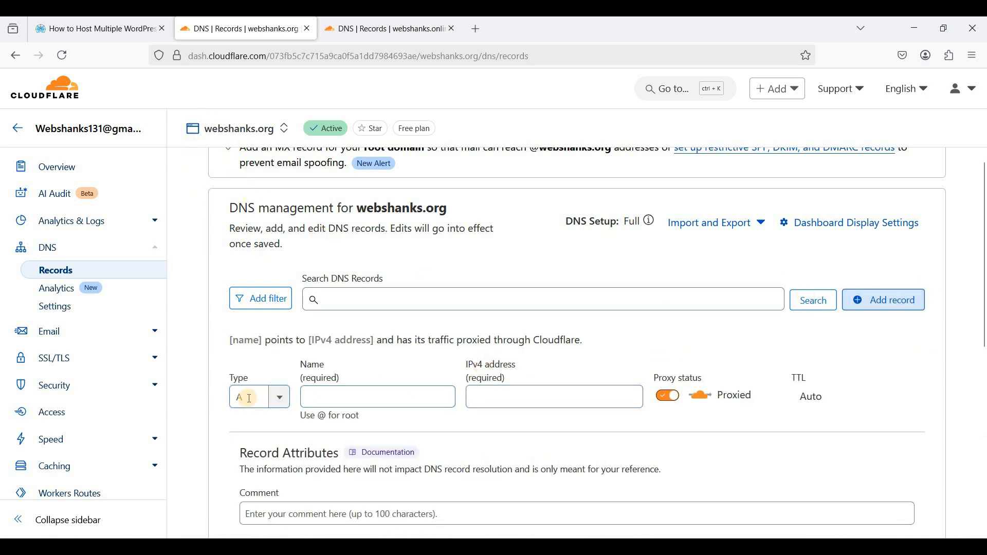
- Fill a new record form with name @, DNS only and TTL Auto
scroll(241, 343, down, 2)
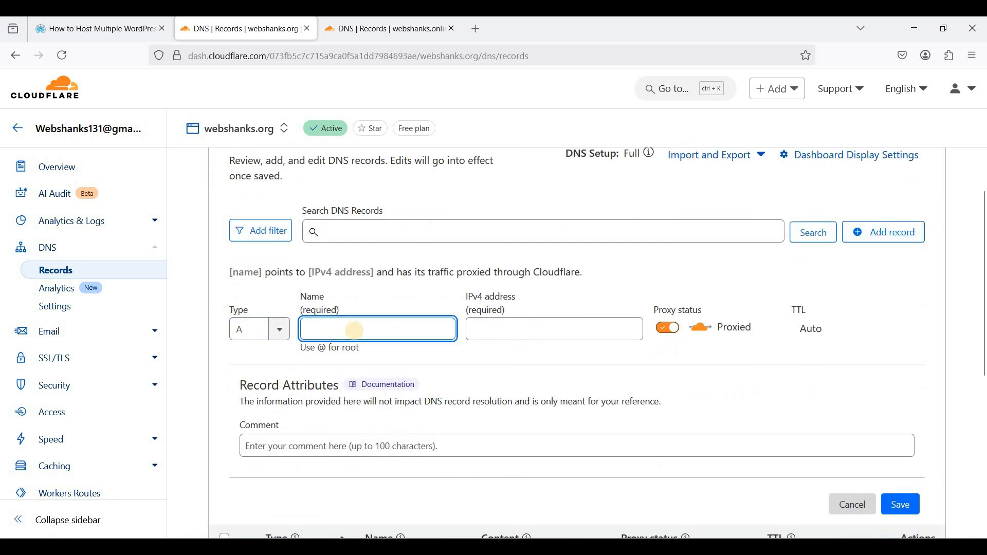
text(@)
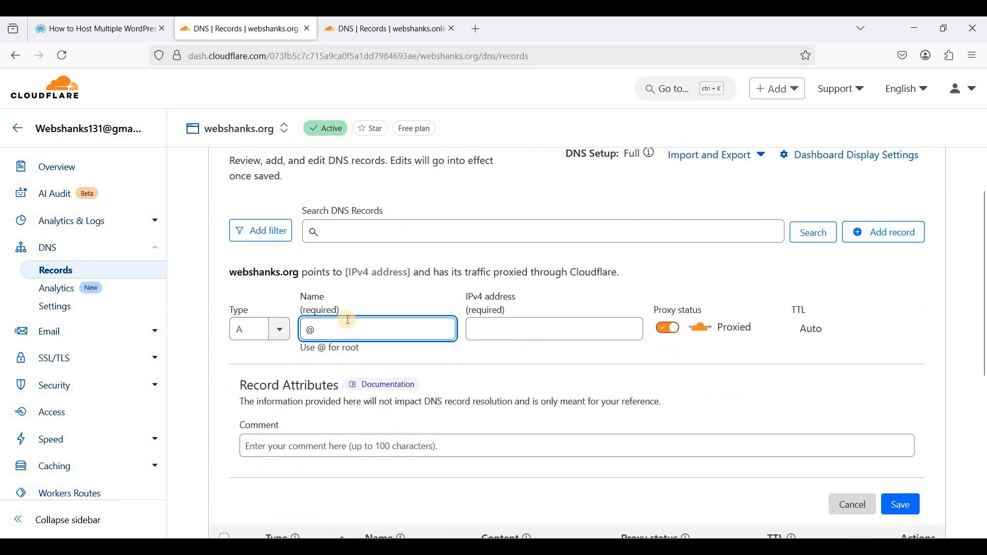
click(532, 334)
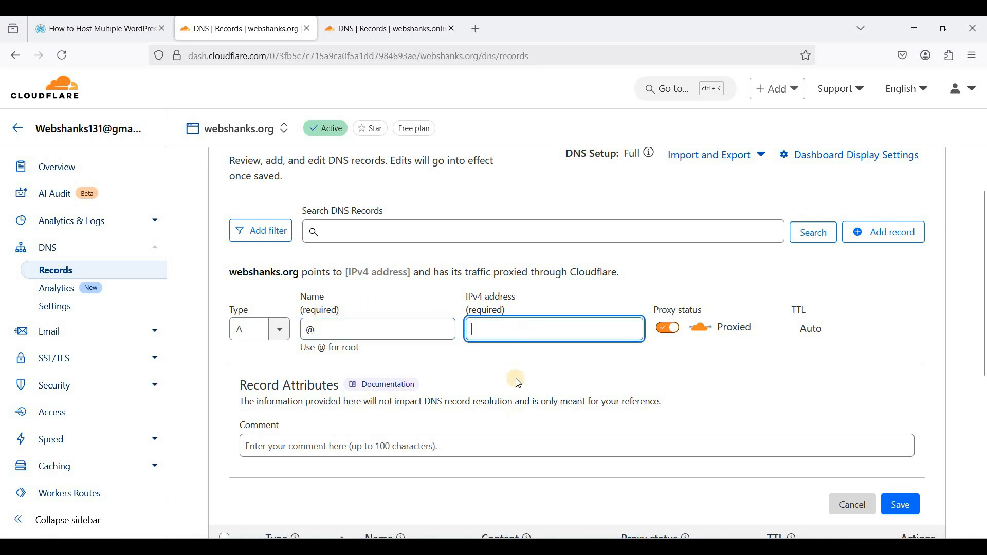
scroll(486, 334, down, 2)
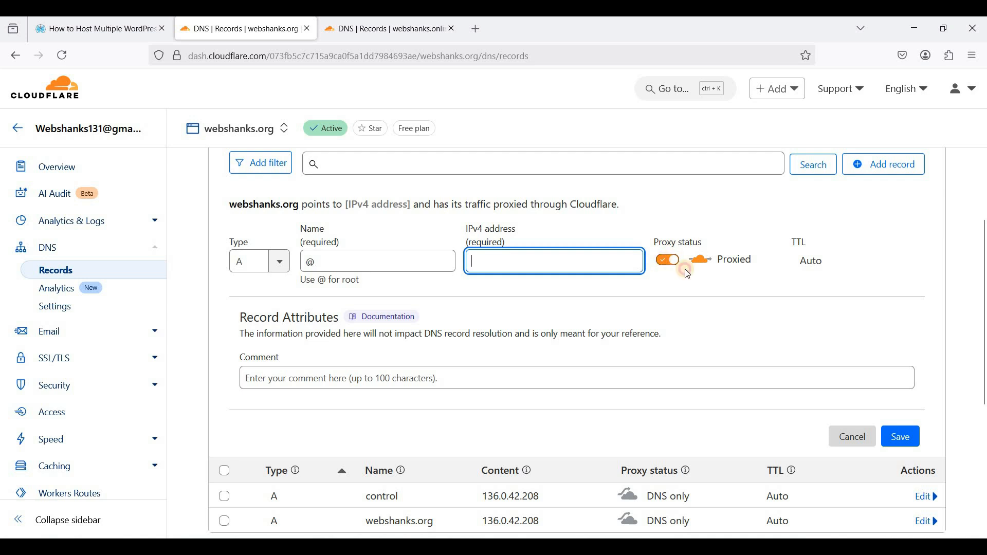
click(668, 261)
scroll(851, 279, down, 2)
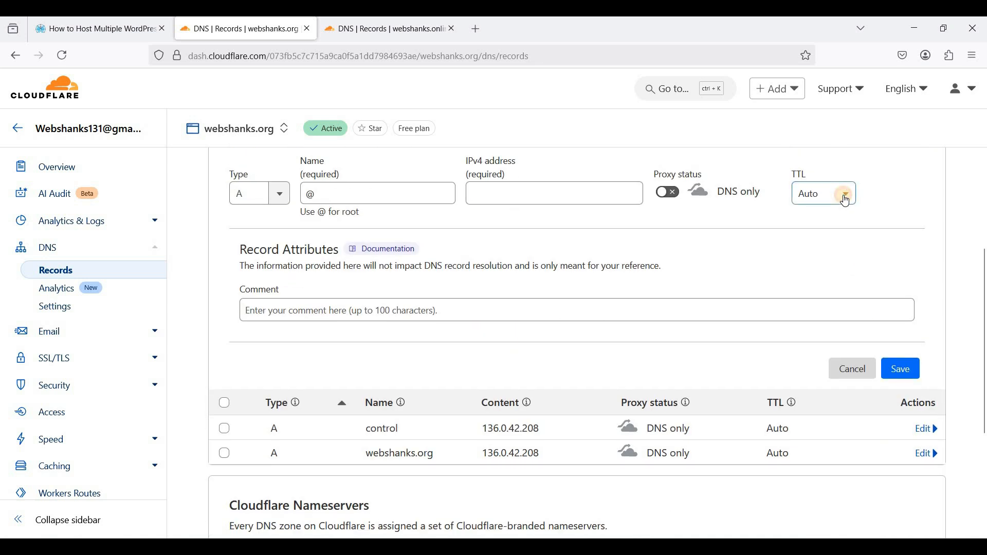
click(845, 193)
click(812, 220)
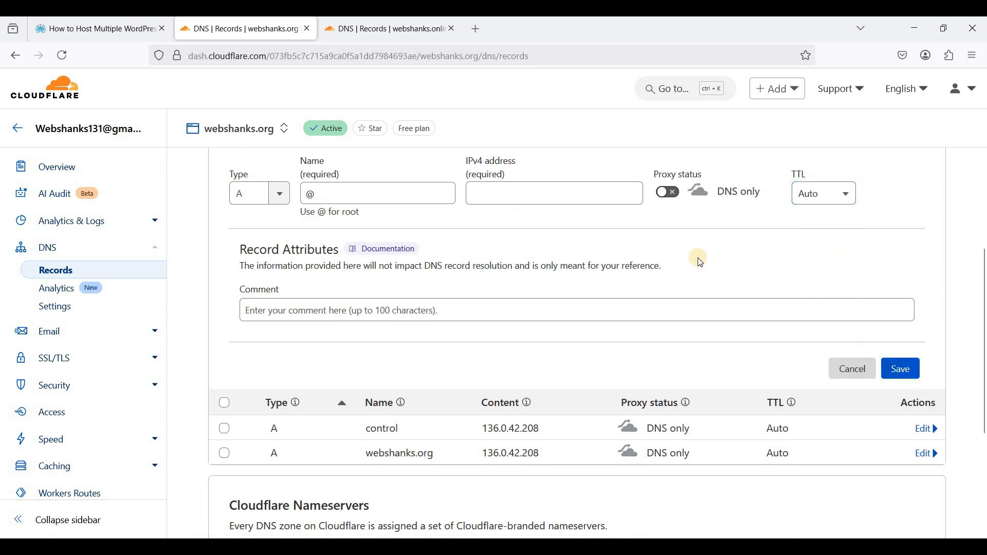
scroll(782, 370, up, 2)
- Discard the new record form, check the control record, and return to the Bitvise terminal
key(Escape)
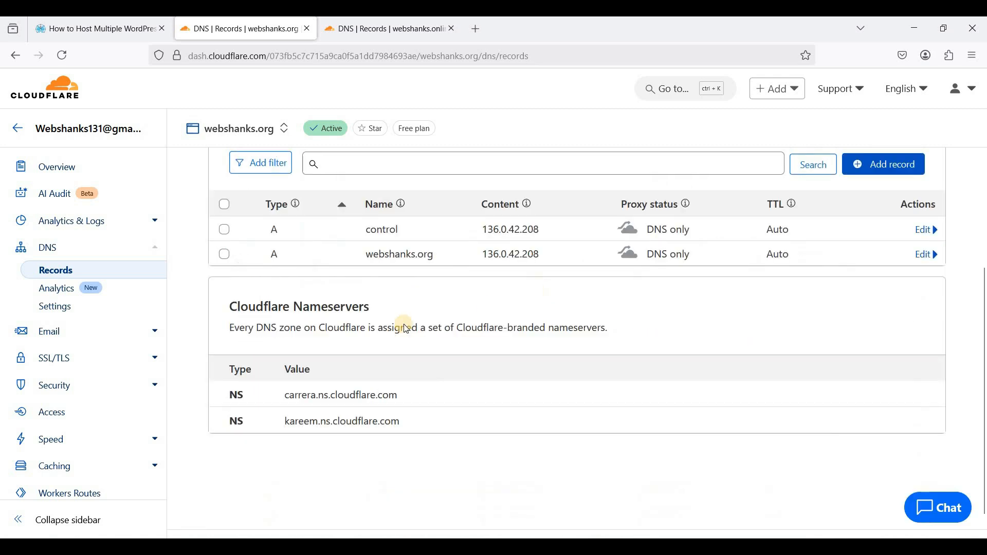
scroll(360, 350, up, 4)
double_click(425, 370)
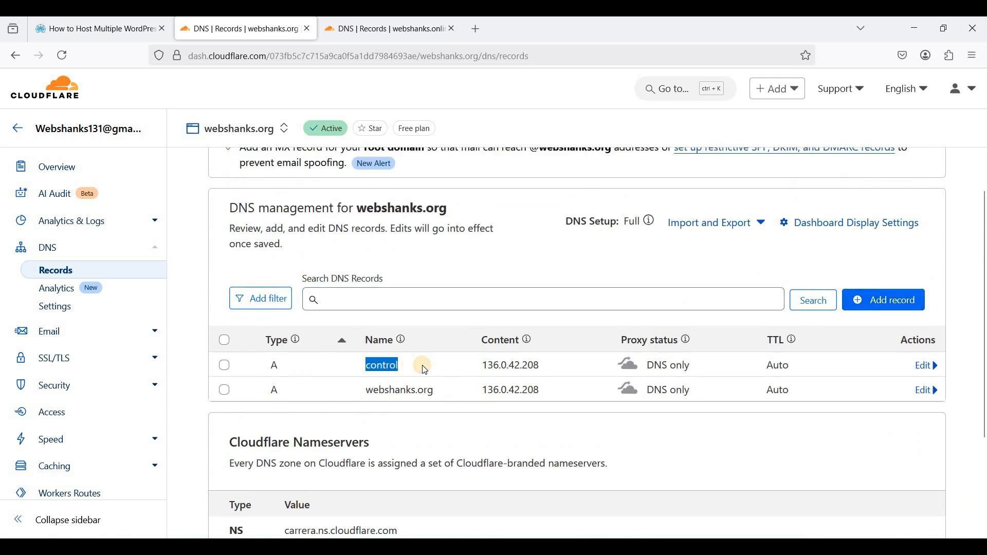
click(410, 366)
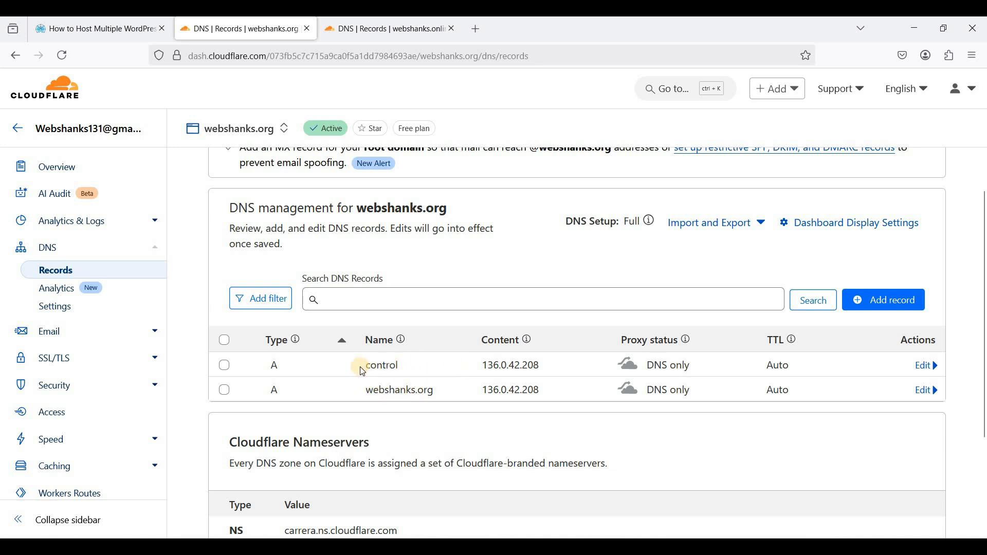
click(403, 372)
double_click(403, 369)
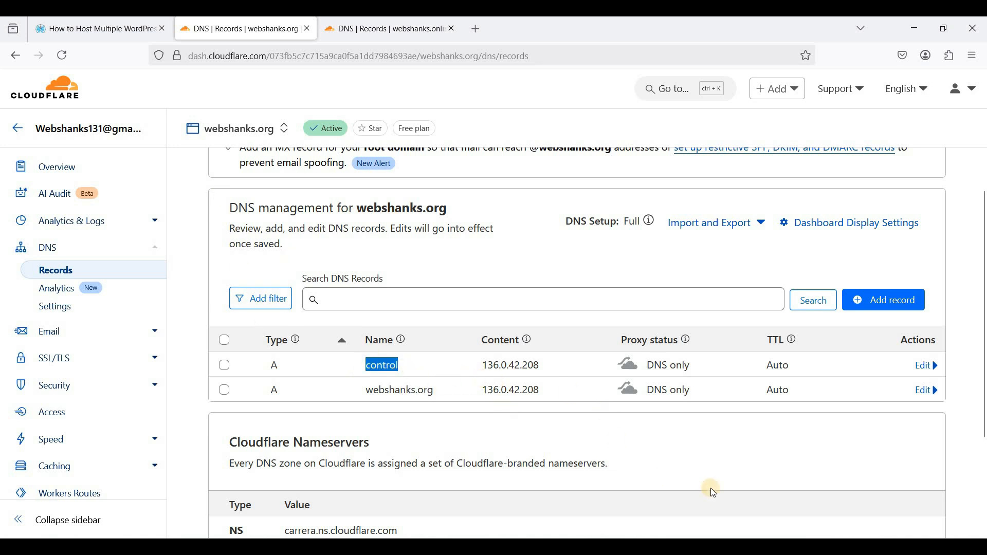
key(alt+Tab)
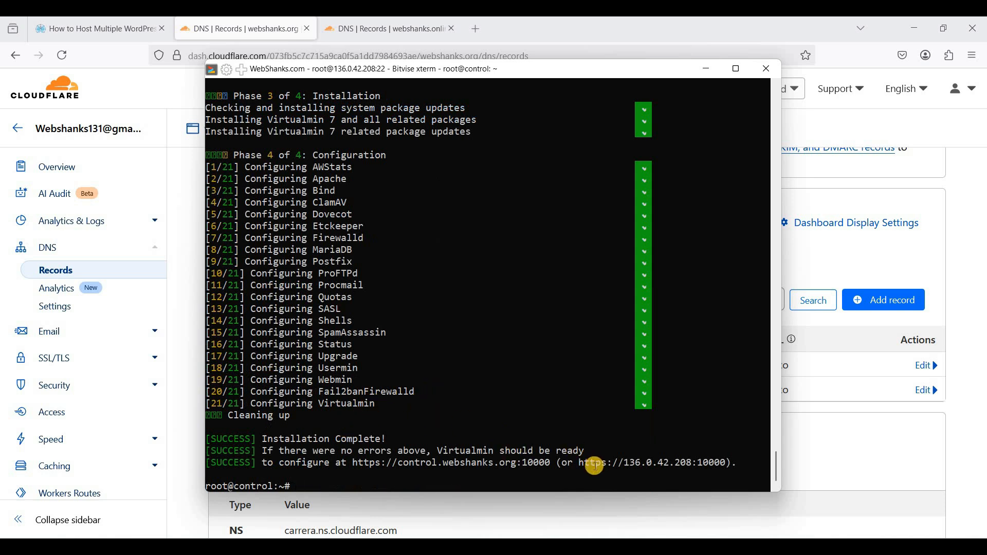
drag(579, 462, 726, 460)
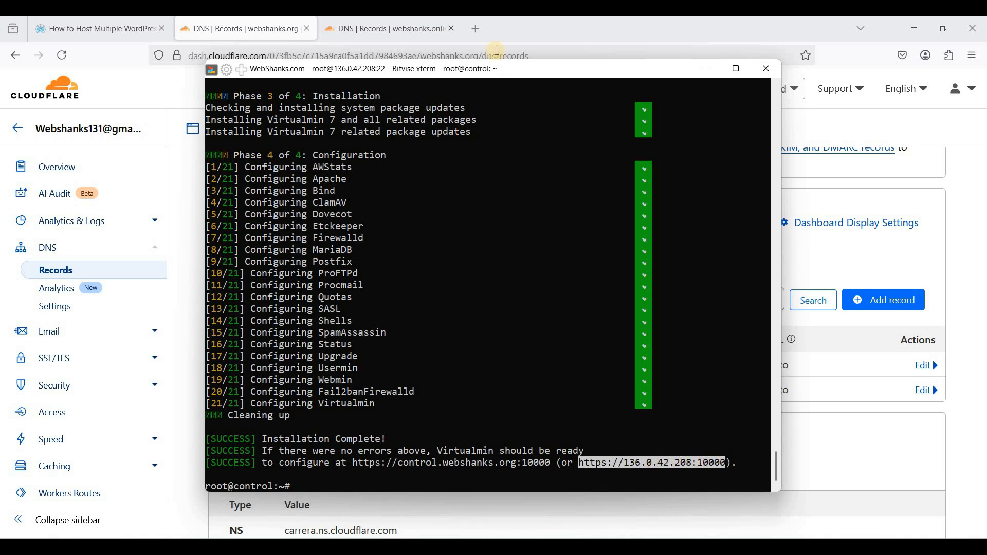
click(478, 28)
right_click(430, 54)
click(465, 169)
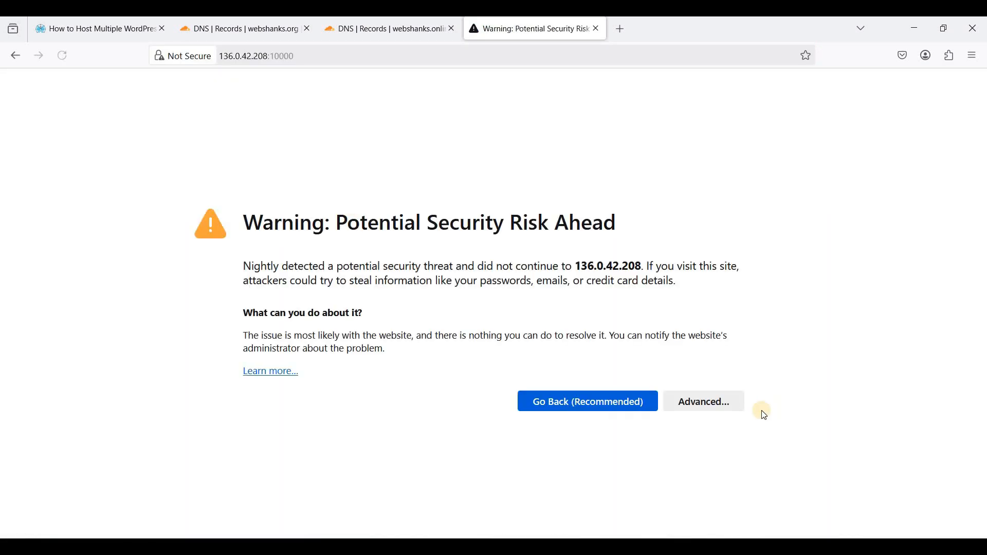
- Accept the certificate risk and sign in to Webmin as root with Remember me ticked
click(691, 402)
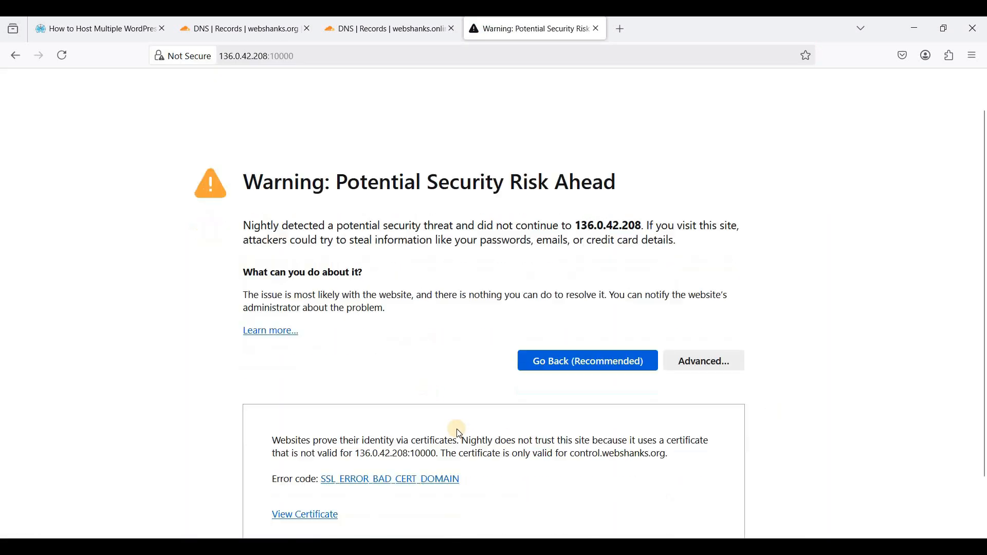
click(658, 492)
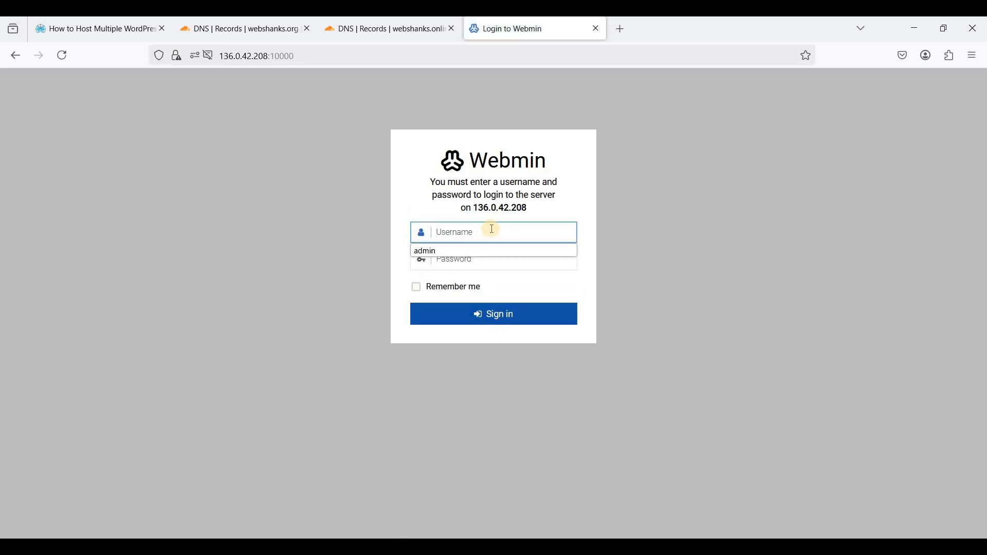
click(451, 218)
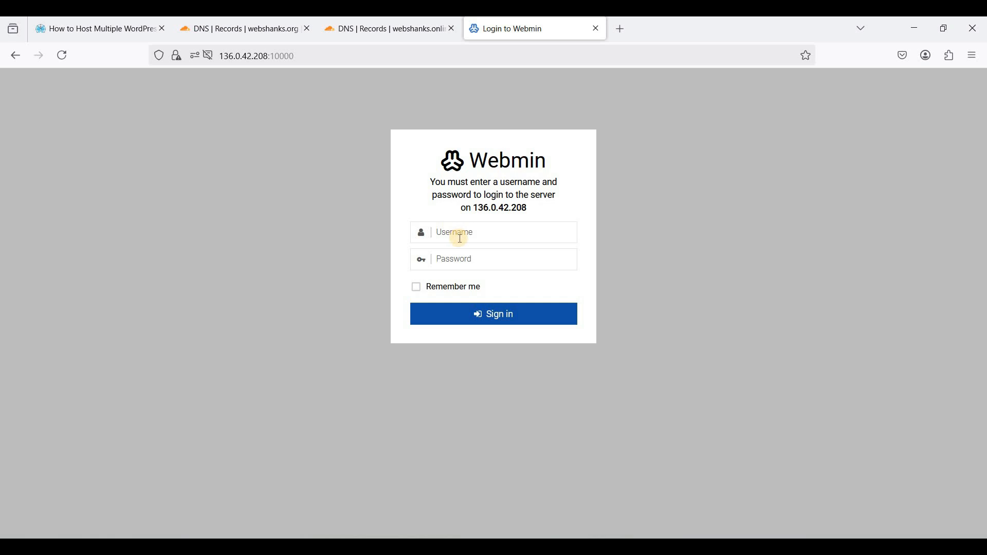
click(479, 235)
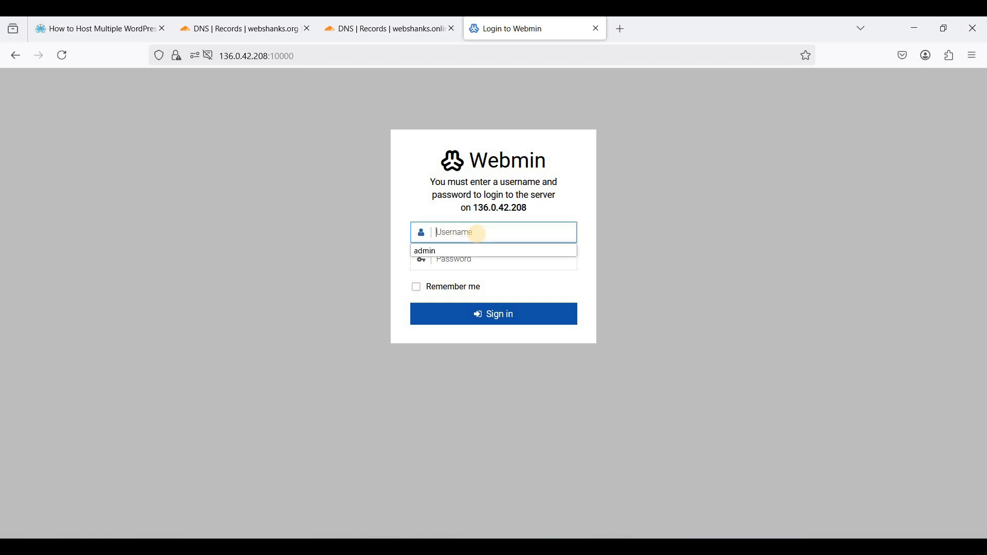
text(root)
key(Tab)
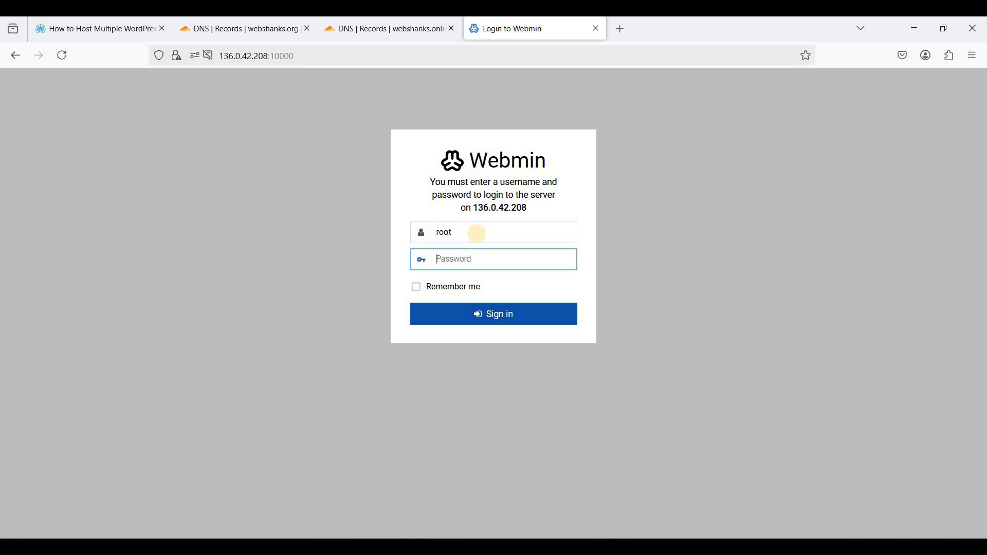
click(454, 291)
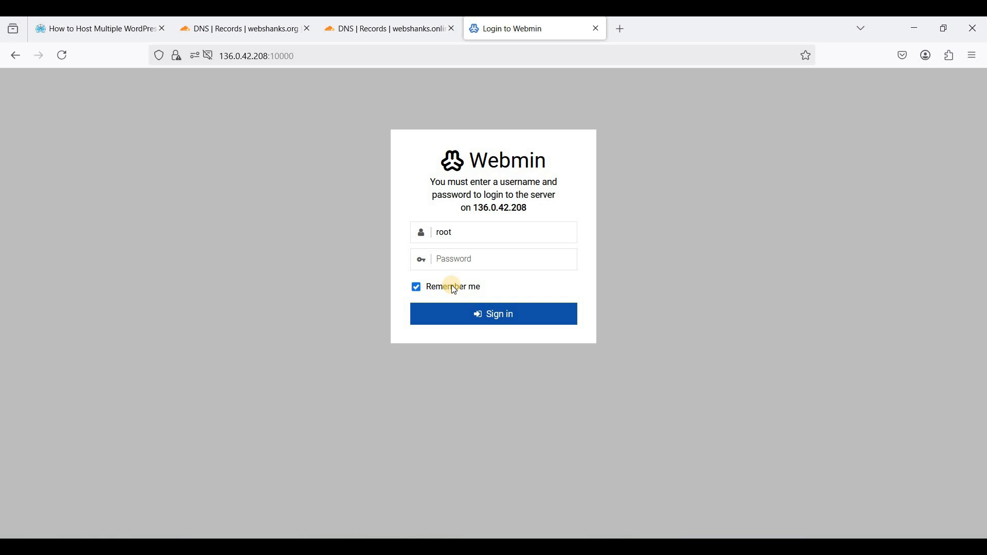
click(478, 260)
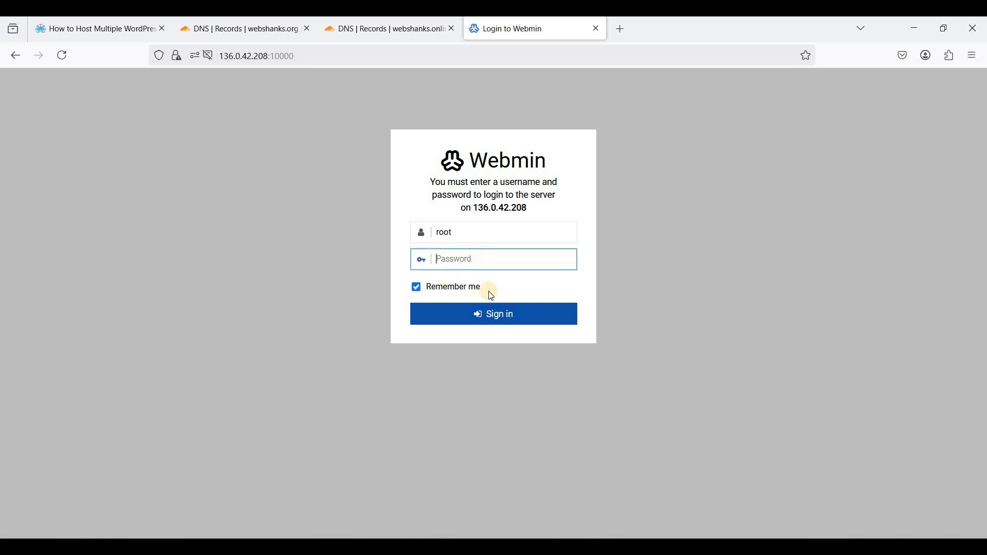
key(ctrl+v)
click(493, 313)
click(423, 214)
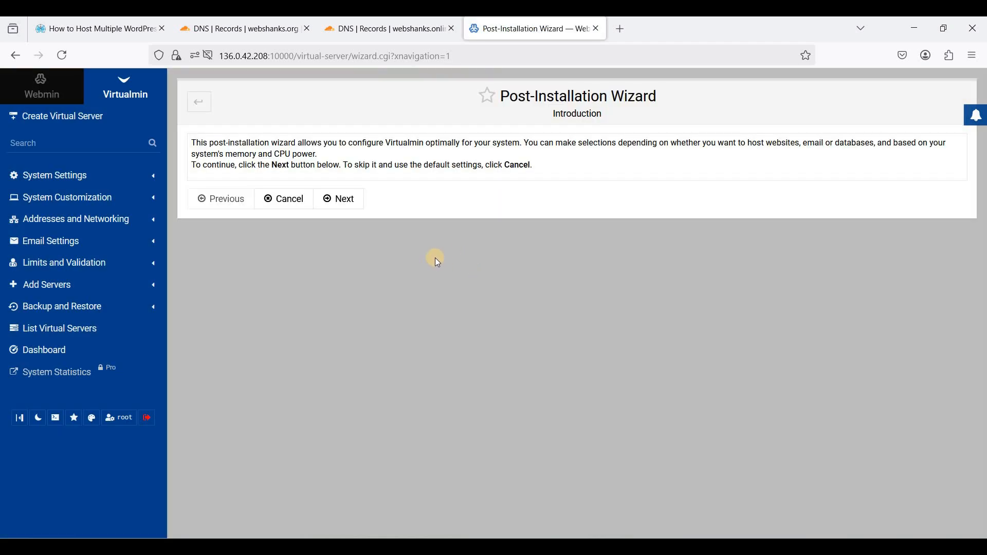
- Enable ClamAV and the SpamAssassin server filter, keeping MariaDB on and PostgreSQL off
click(338, 202)
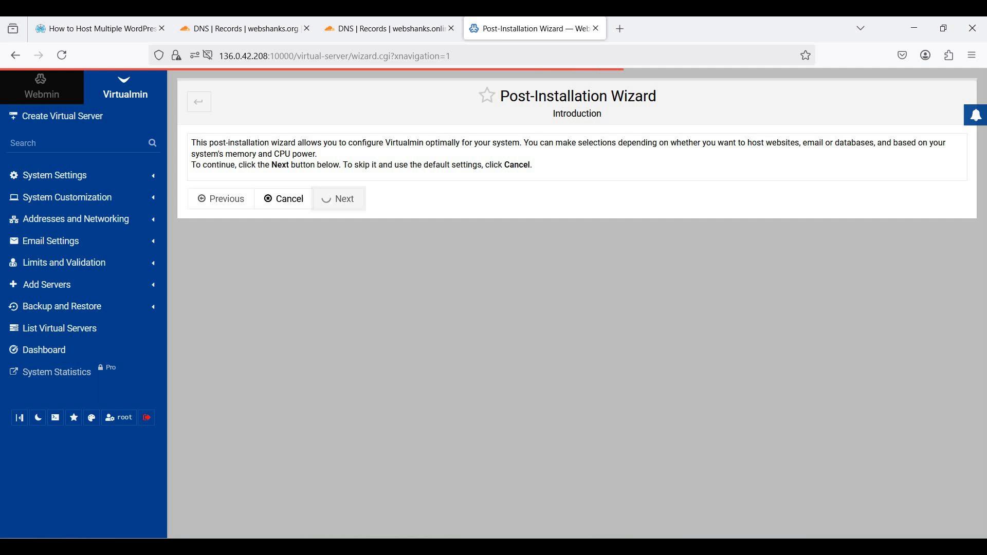
click(358, 217)
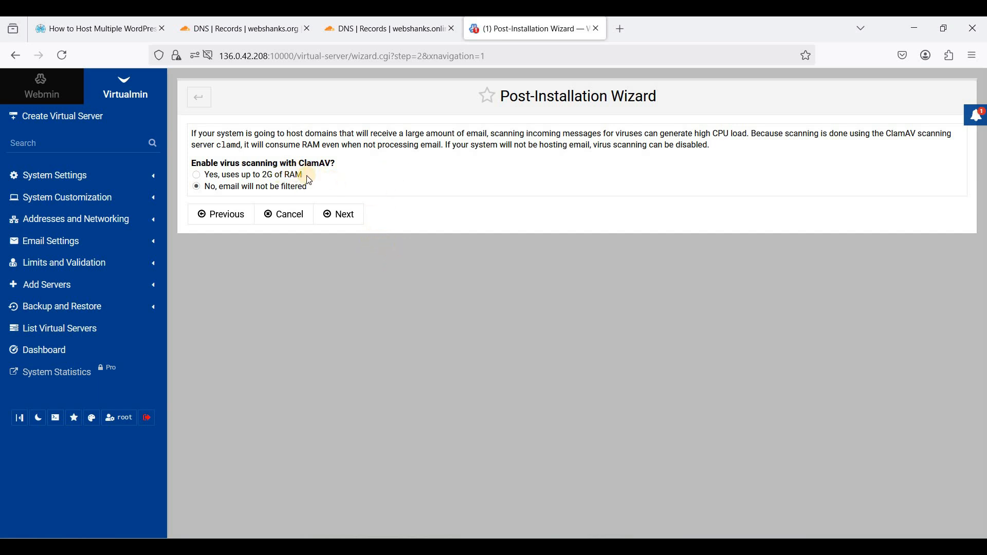
click(250, 176)
click(339, 215)
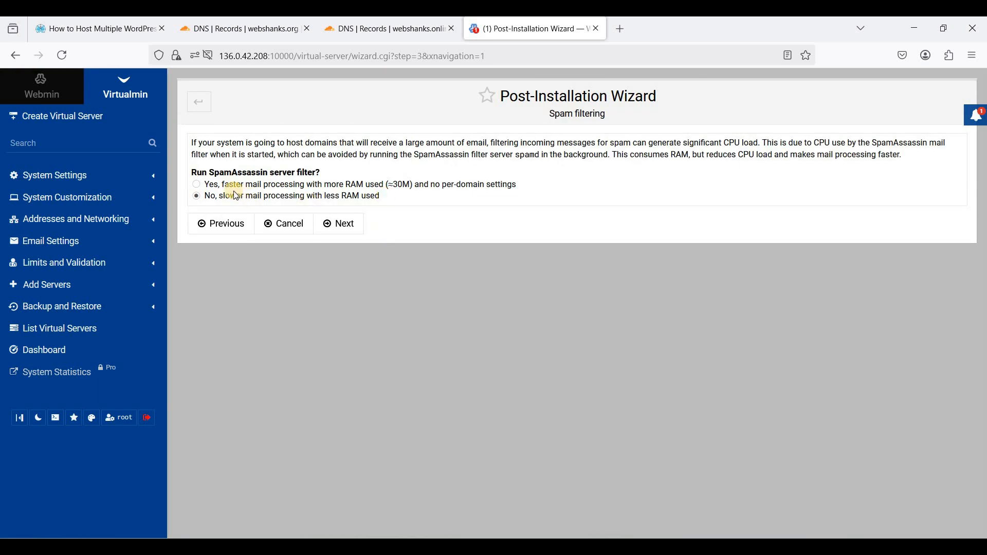
click(206, 184)
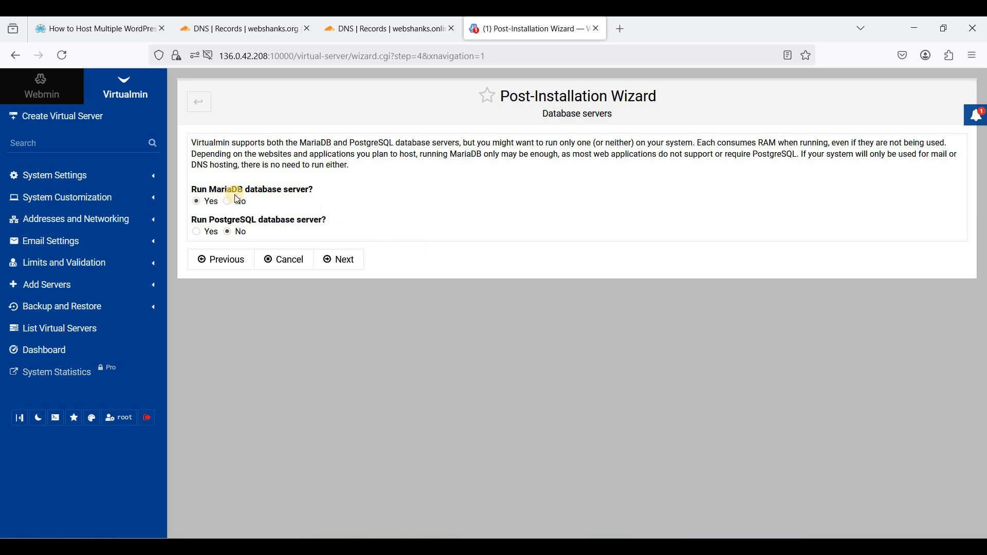
click(343, 263)
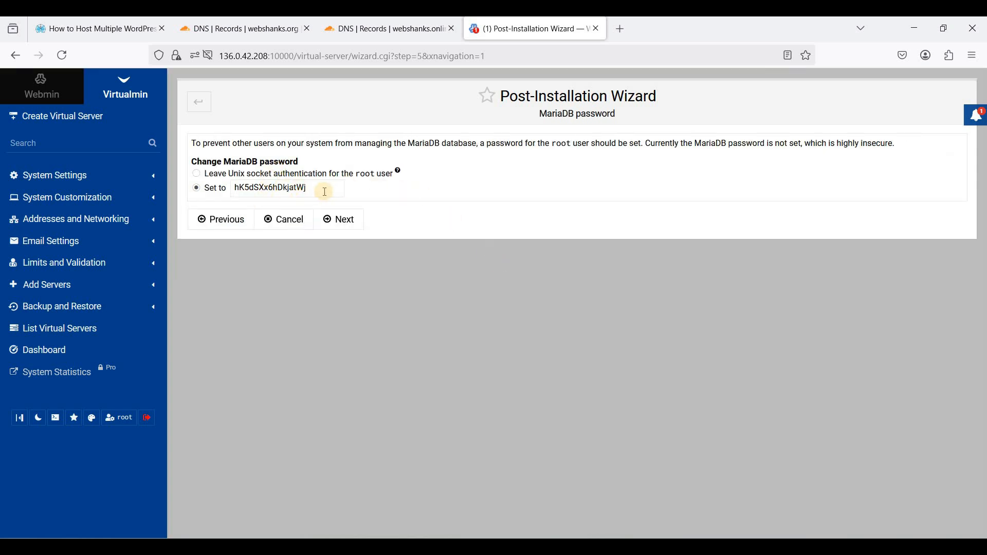
- Keep the generated MariaDB password and skip the nameserver resolvability check
click(259, 188)
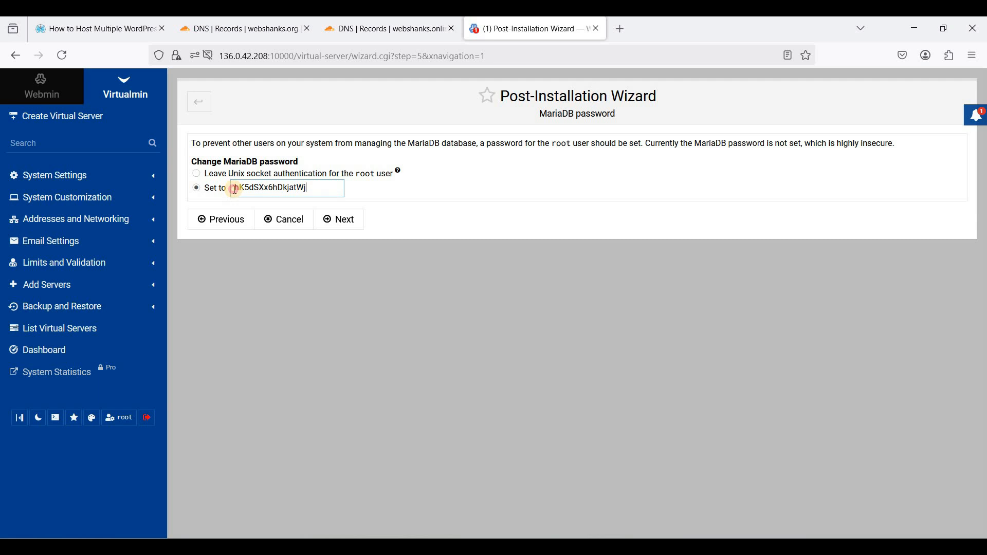
drag(231, 189, 308, 189)
click(289, 188)
click(339, 219)
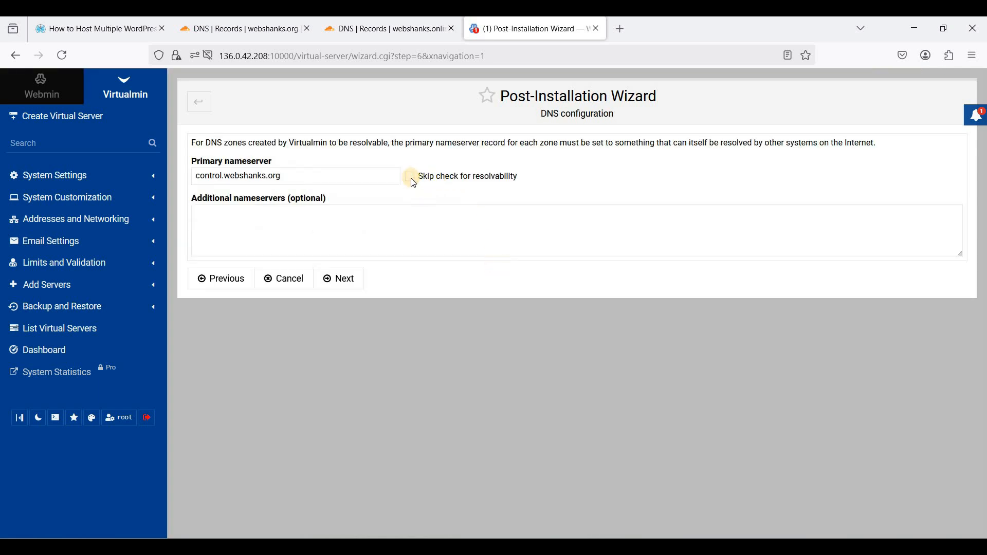
click(410, 176)
click(348, 278)
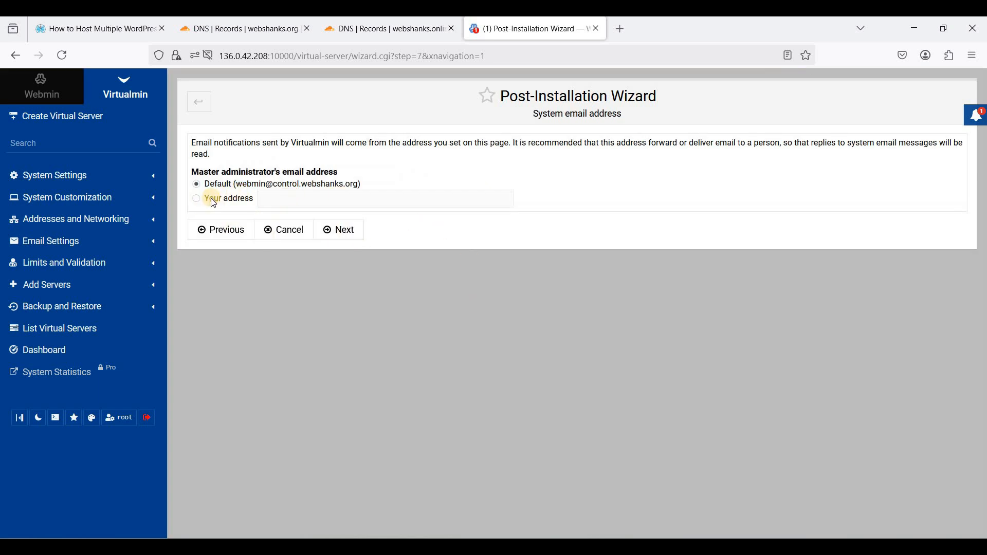
- Enter a custom master administrator e-mail address and finish the wizard
click(274, 198)
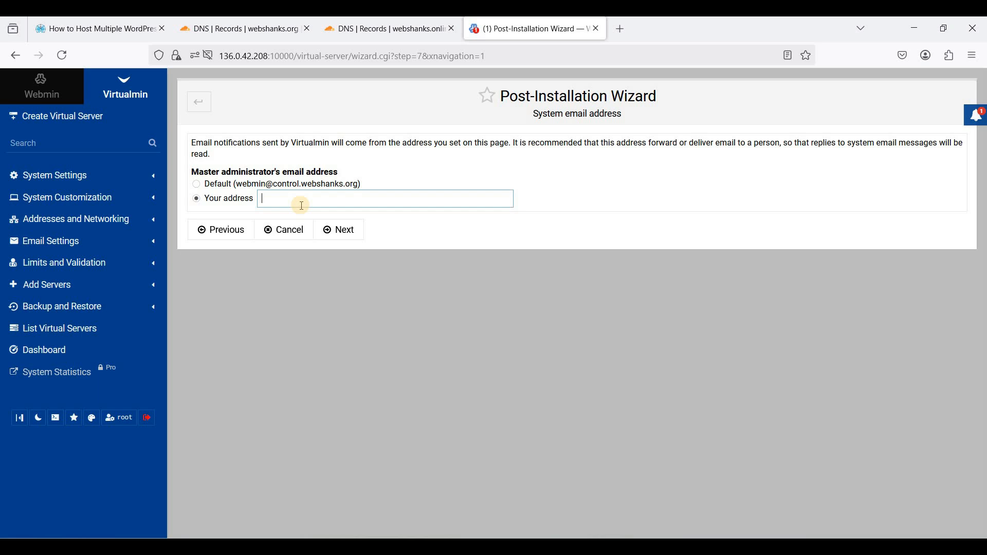
text(web)
key(Down)
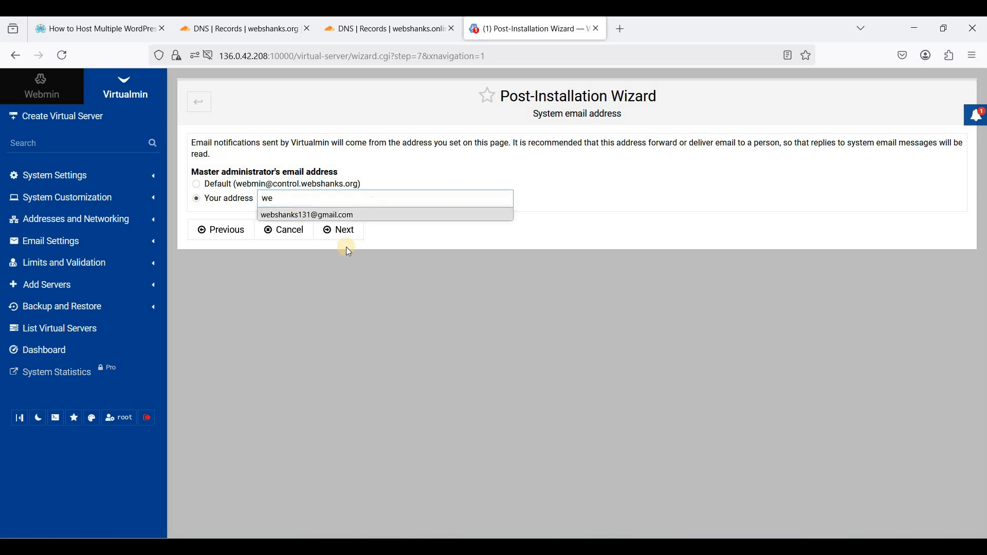
key(Return)
click(344, 234)
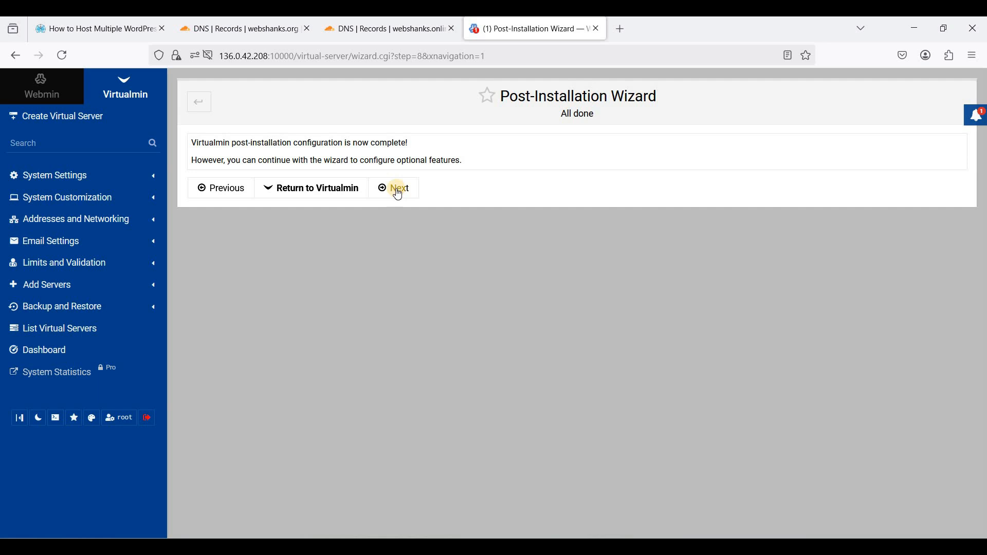
- Store only hashed passwords, keep SSL keys per-domain under /etc/ssl/virtualmin, and finish the wizard
click(397, 187)
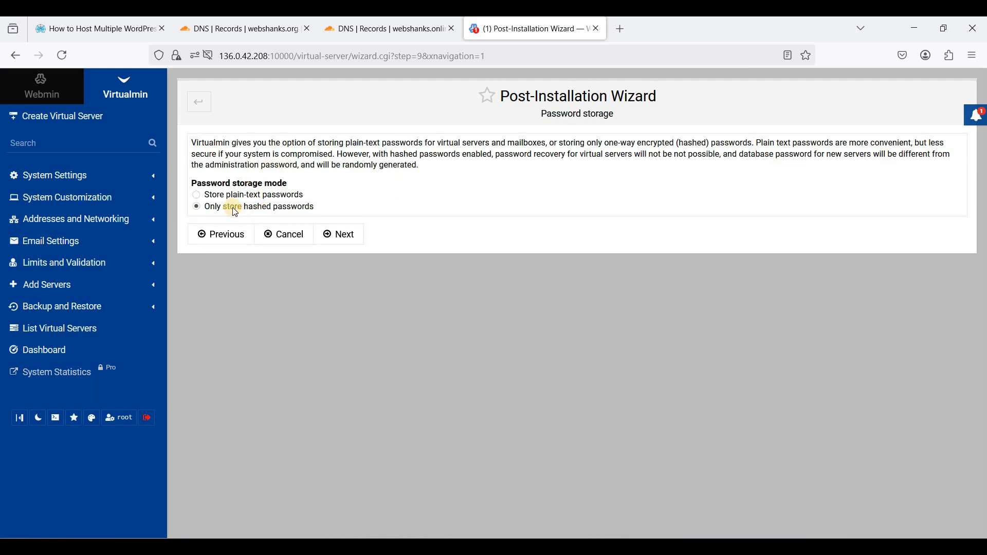
drag(291, 208, 356, 204)
click(242, 204)
click(294, 203)
click(282, 213)
drag(236, 197, 267, 197)
click(266, 197)
click(341, 235)
click(231, 206)
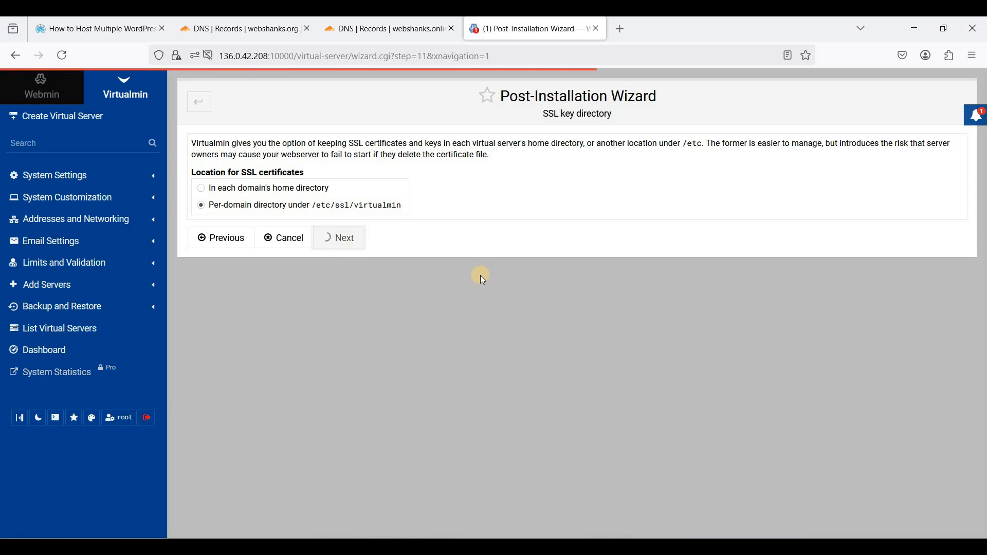
click(297, 162)
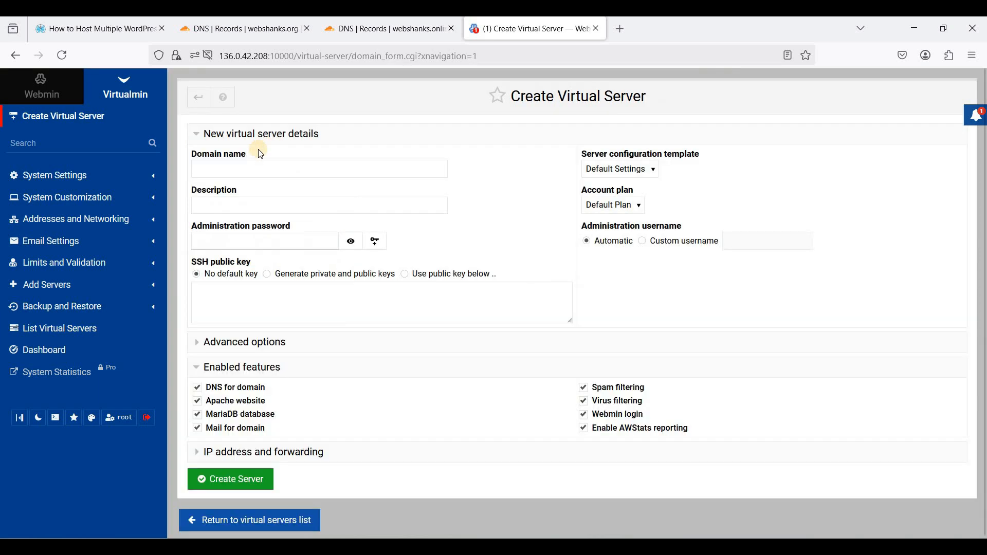
- Create the webshanks.org virtual server with a browser-generated admin password, declining to save it
click(250, 167)
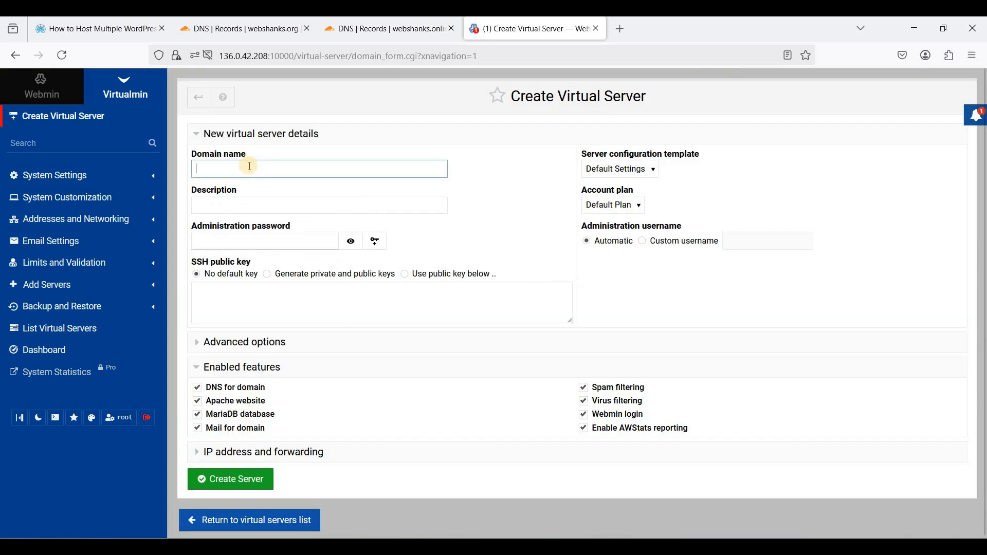
text(webshank)
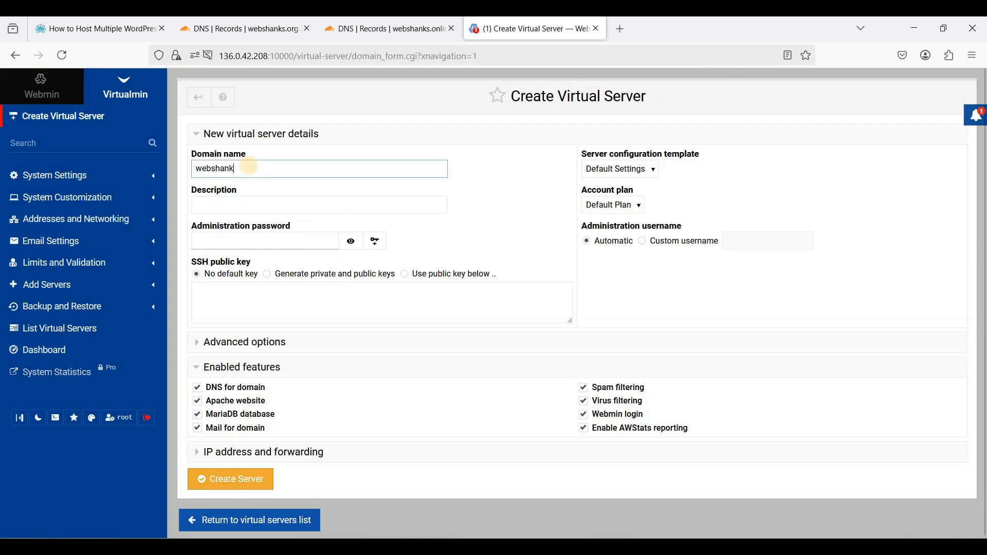
text(s.org)
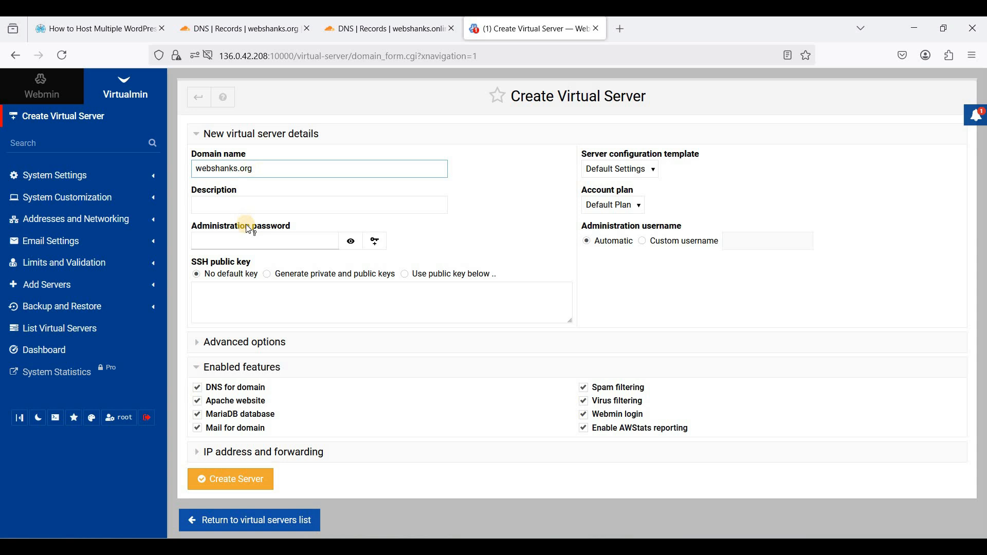
click(242, 239)
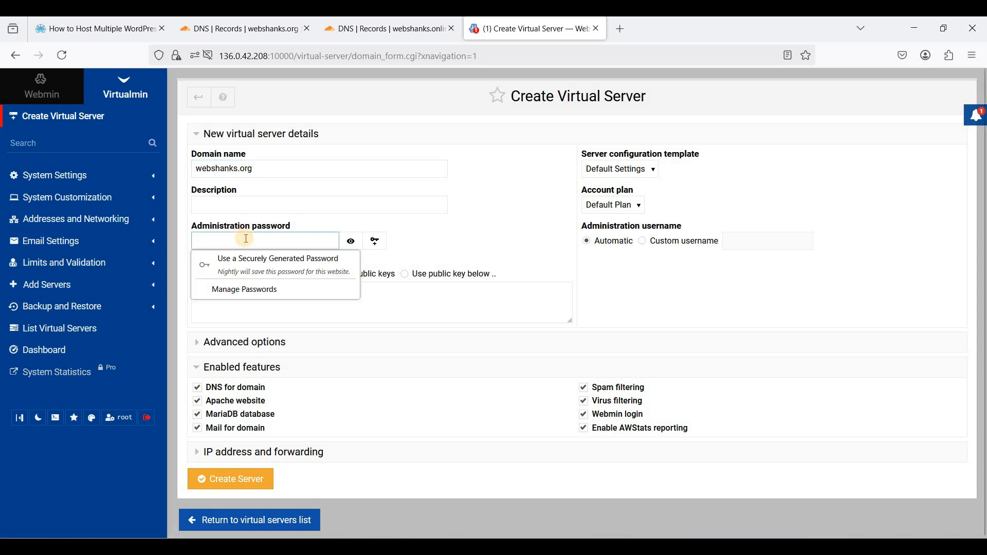
key(ctrl+v)
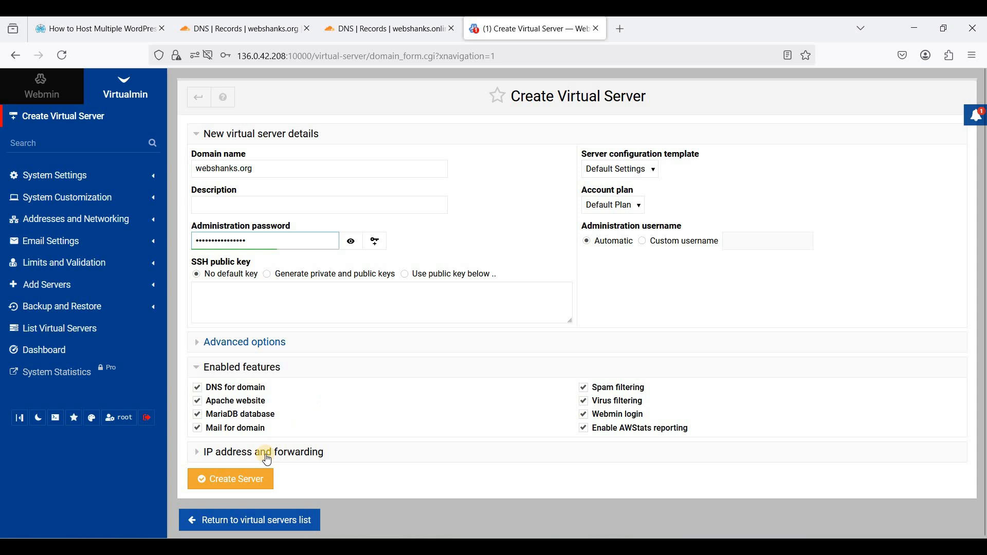
click(244, 483)
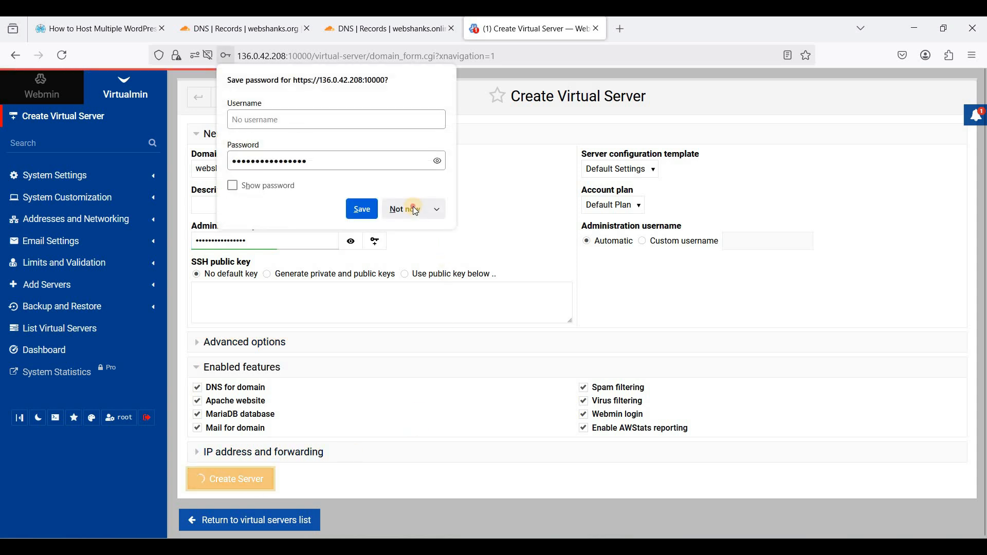
click(414, 207)
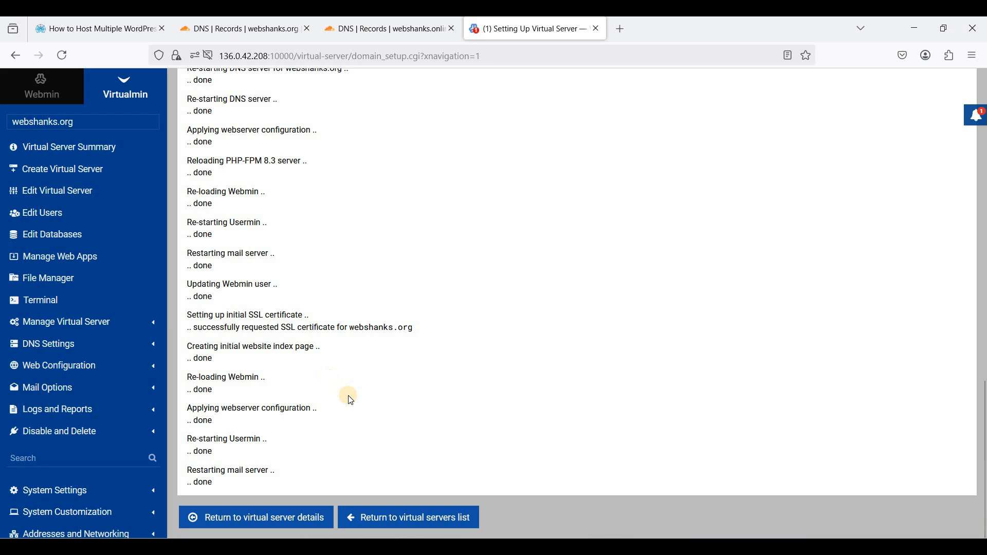
- Switch to the Webmin system dashboard
scroll(346, 396, up, 1)
scroll(351, 400, down, 1)
scroll(347, 395, up, 12)
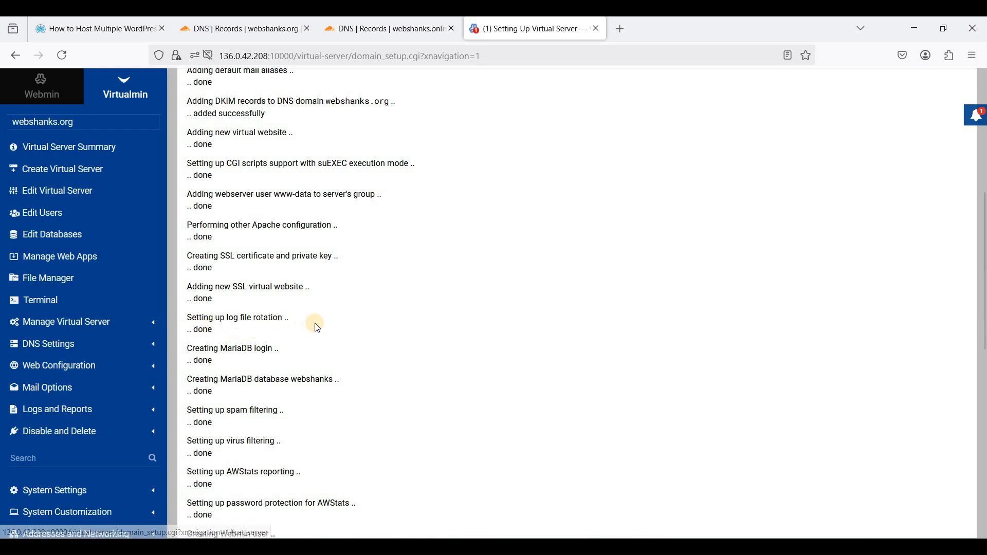
click(54, 93)
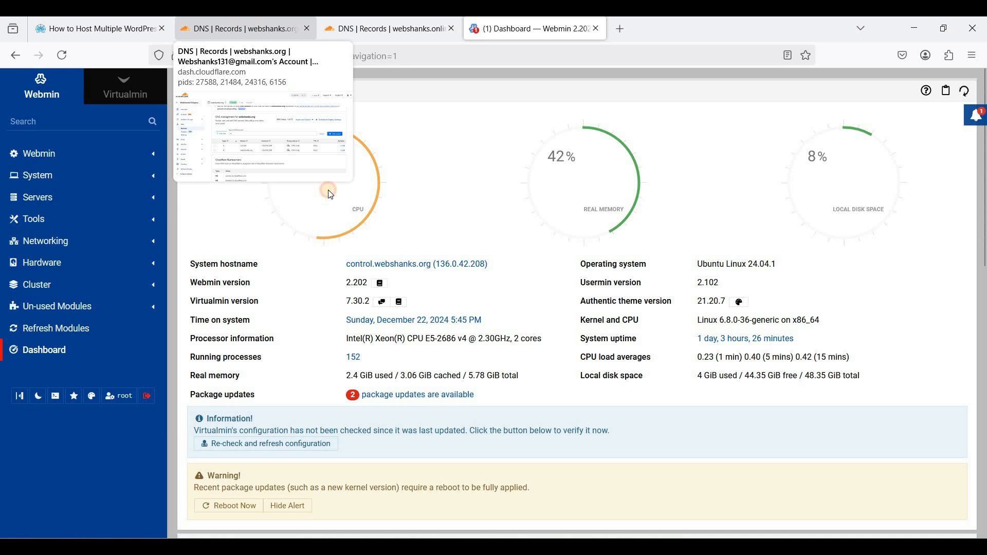
- Check the control record among the webshanks.org DNS records in Cloudflare
click(246, 21)
drag(363, 366, 574, 374)
click(573, 374)
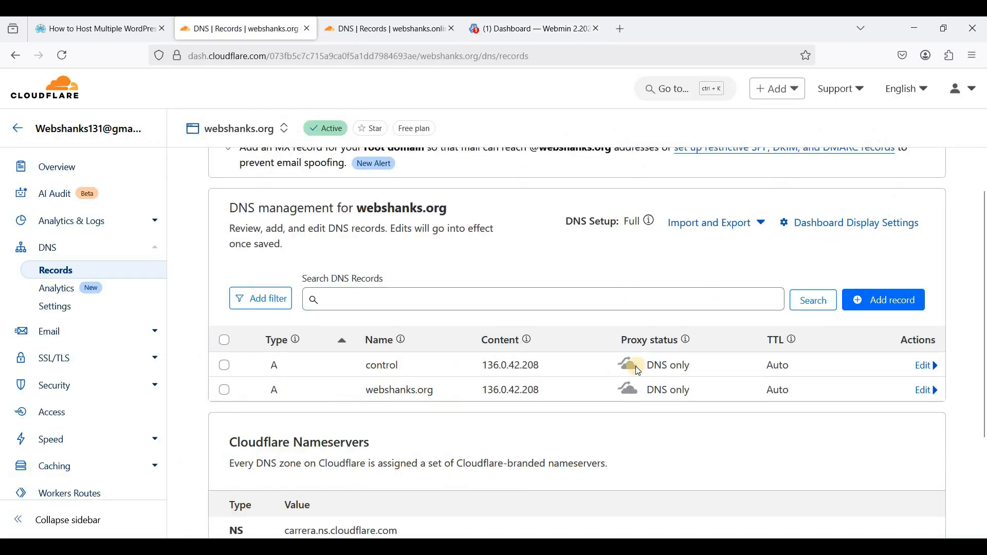
click(485, 294)
- Confirm the Webmin system hostname is control.webshanks.org, then return to Virtualmin
click(527, 32)
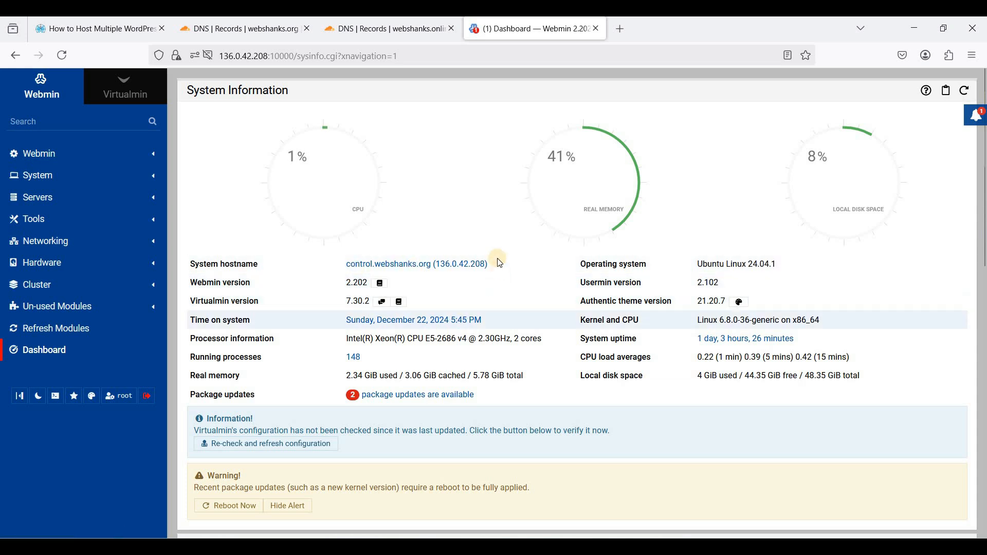
drag(208, 264, 255, 267)
click(255, 267)
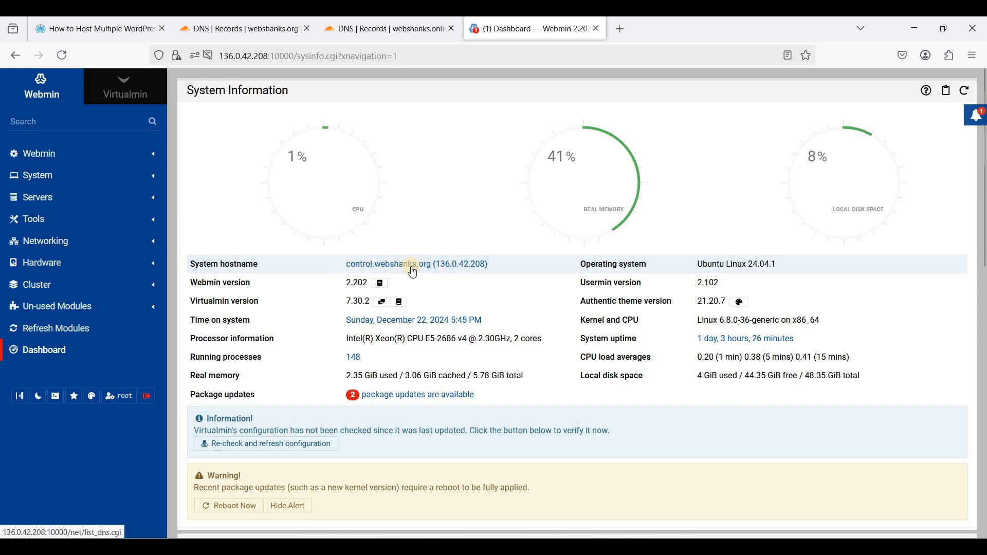
click(360, 264)
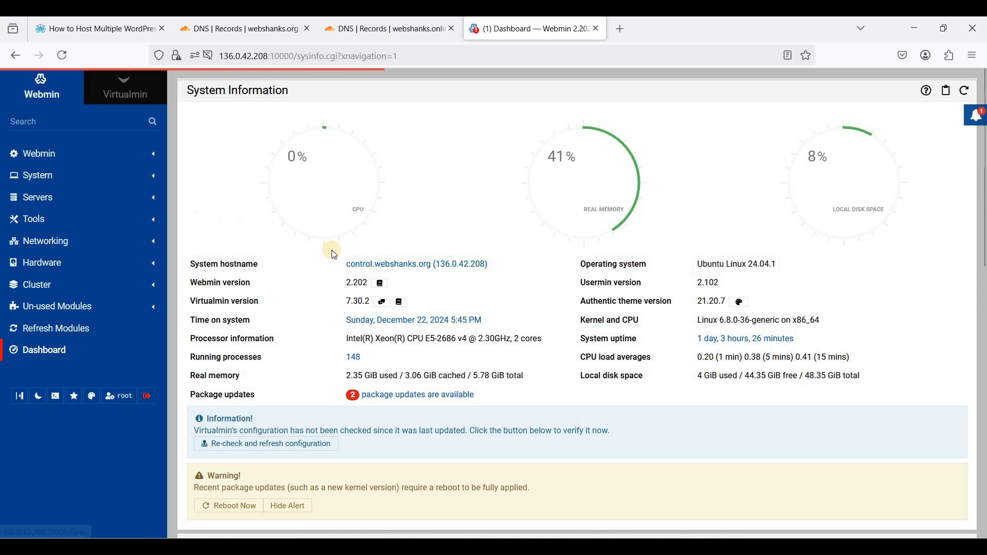
click(341, 169)
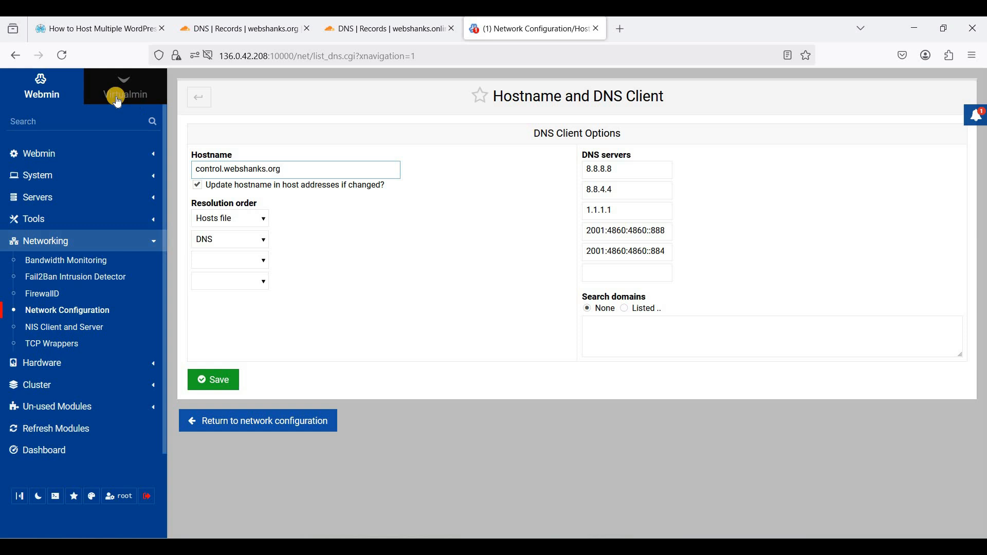
key(alt+v)
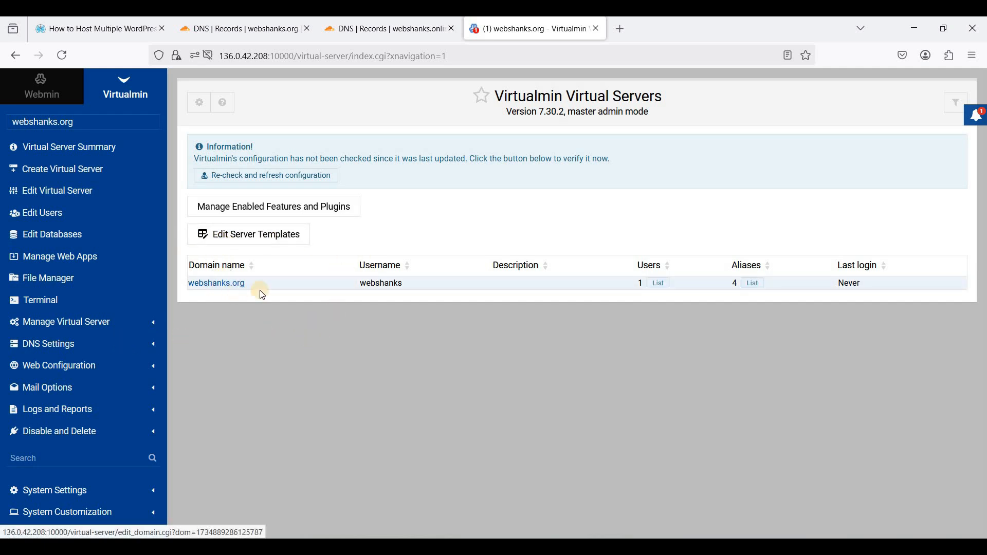
- Request a Let's Encrypt certificate for manually listed domains webshanks.org and control.webshanks.org
click(113, 322)
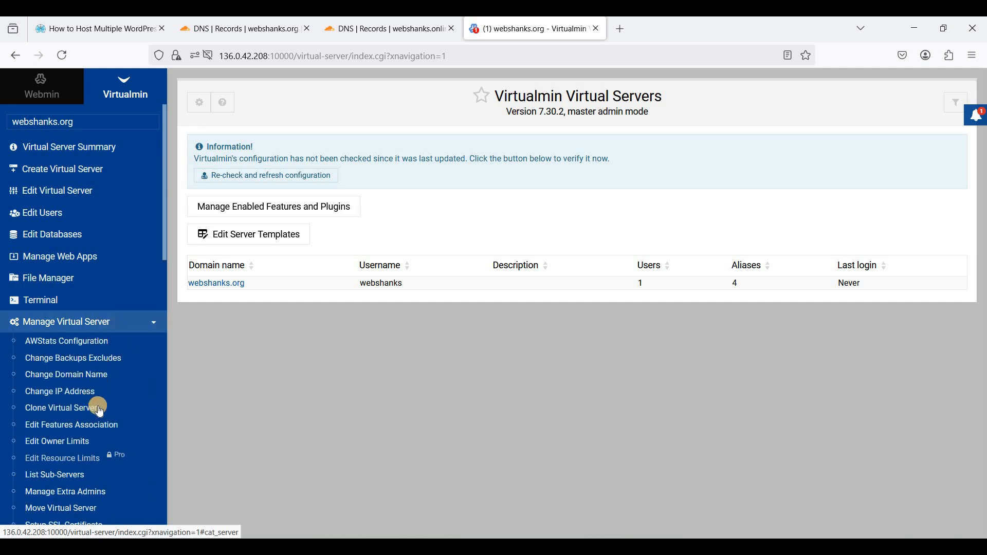
scroll(99, 406, down, 3)
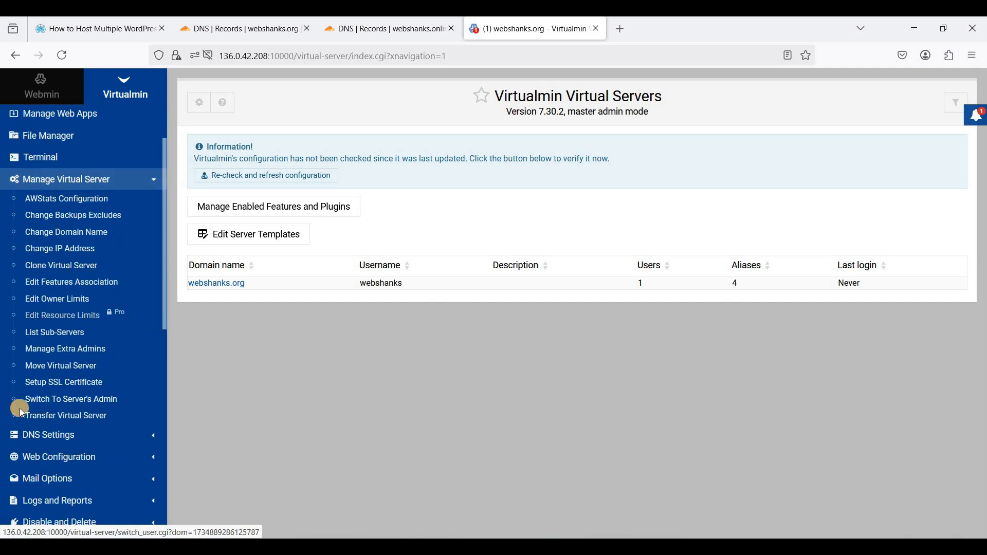
click(55, 386)
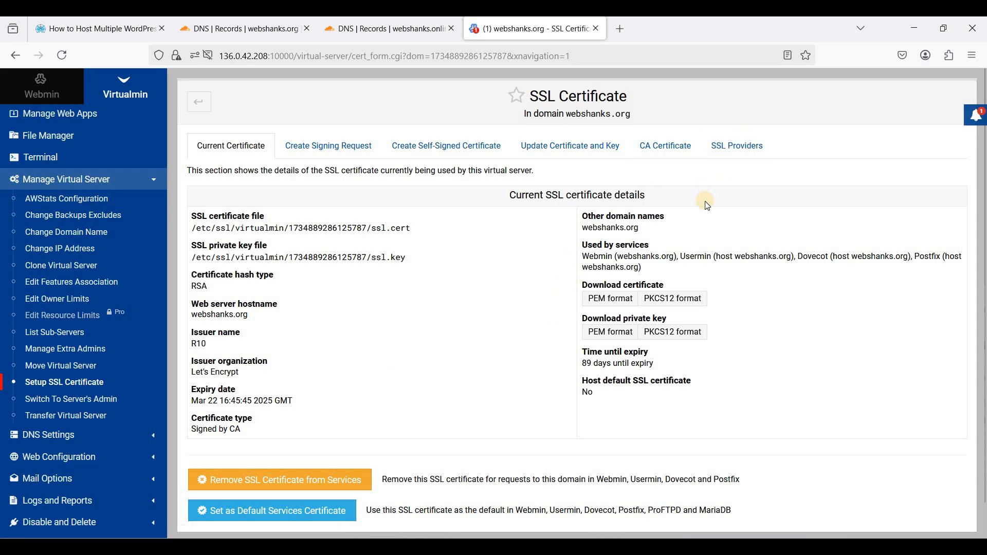
click(735, 150)
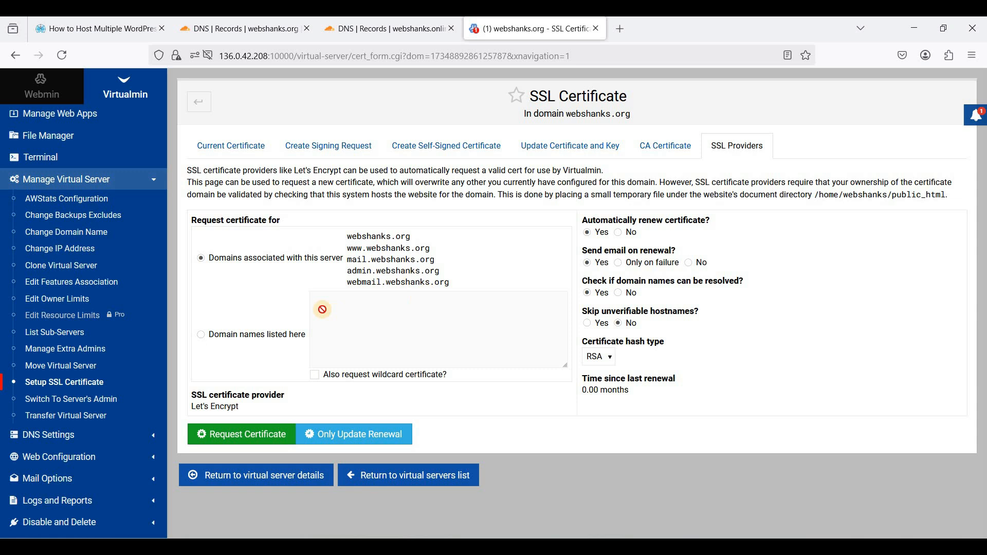
click(237, 339)
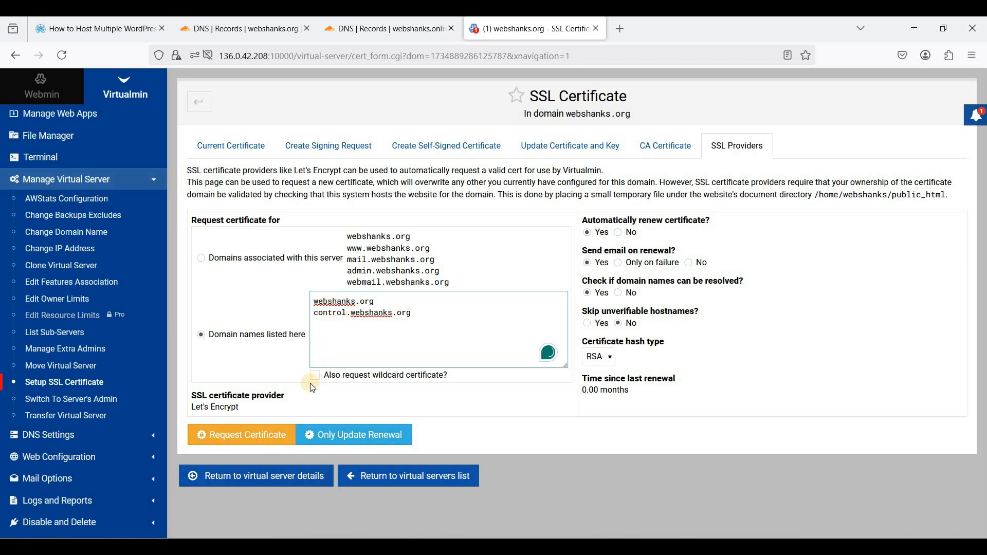
click(244, 444)
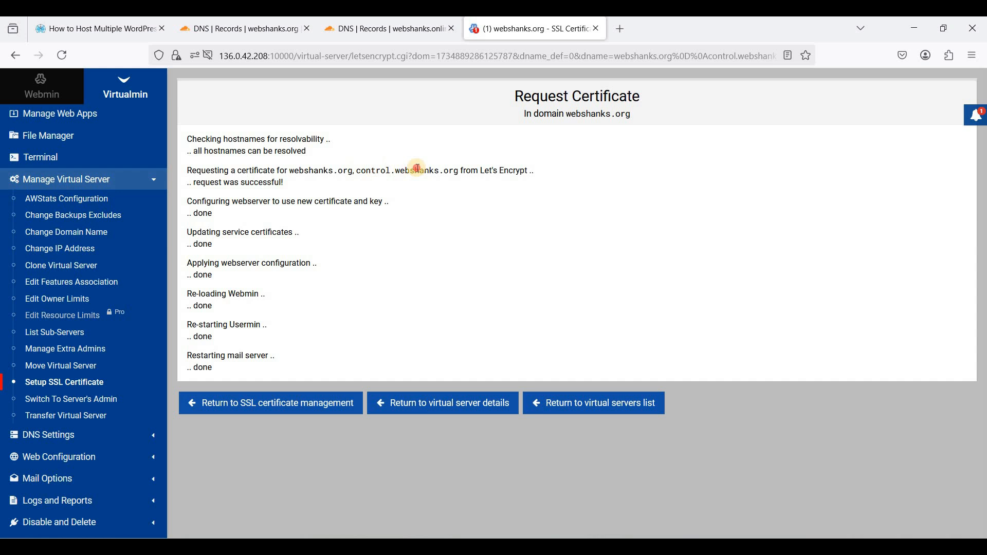
- Open control.webshanks.org in a new tab and load it on port 10000
mouse_move(454, 171)
mouse_down()
mouse_move(362, 171)
mouse_move(457, 170)
mouse_up()
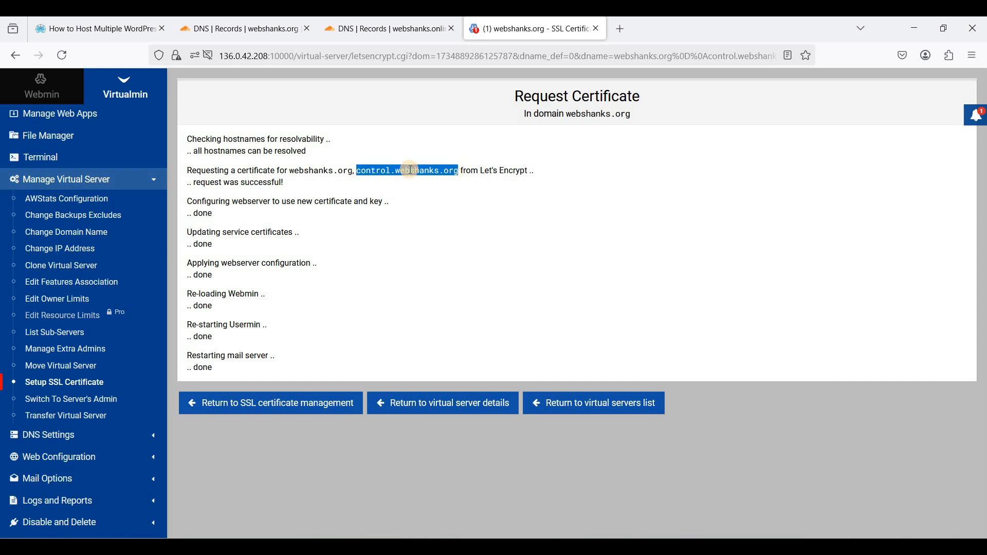
right_click(410, 170)
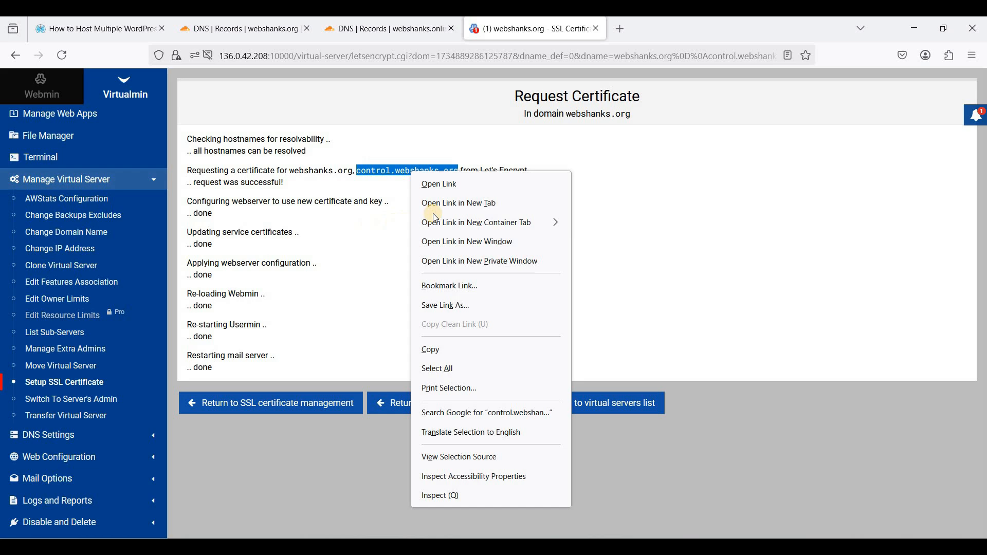
click(468, 204)
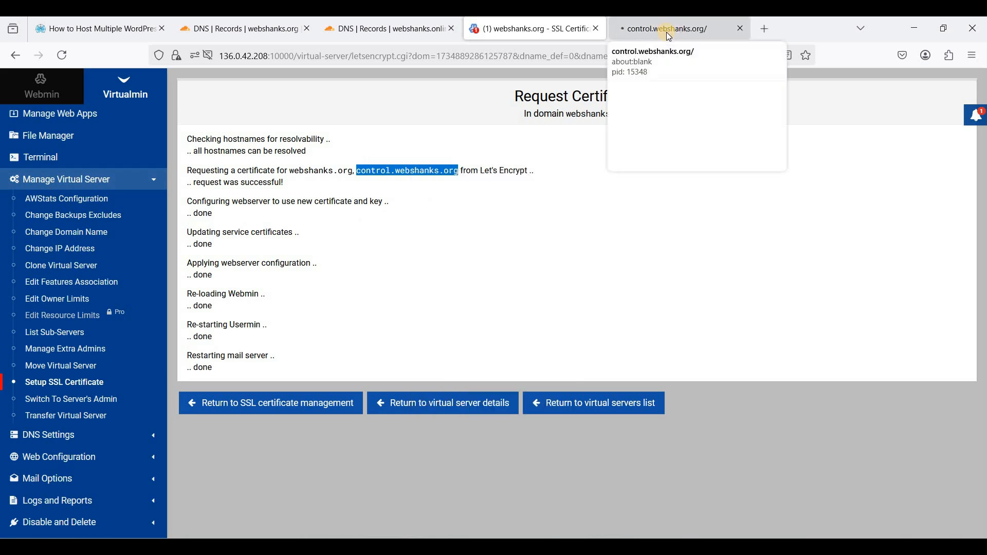
click(666, 33)
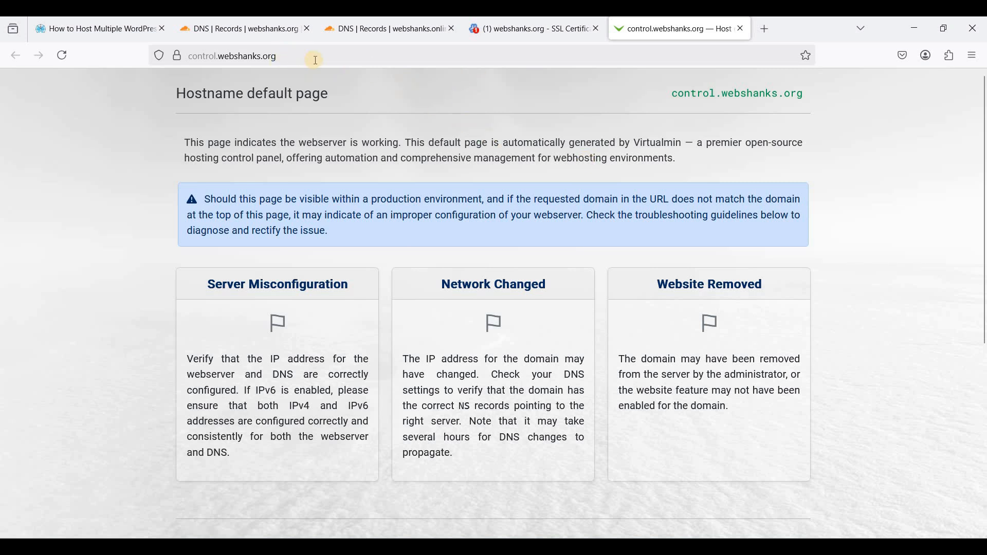
click(343, 61)
text(:10000)
key(Return)
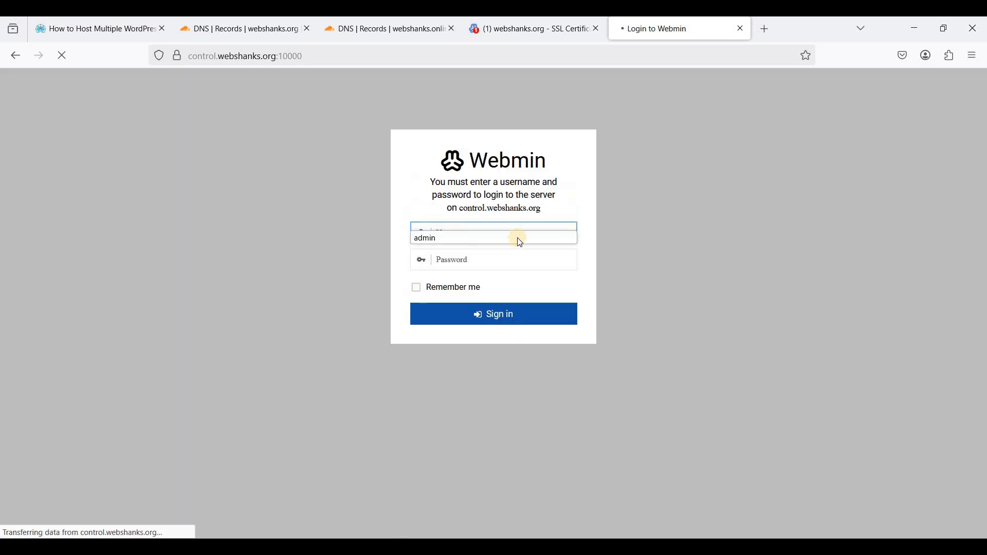
- Sign in to Webmin as root with Remember me ticked, then close the old certificate tab
click(458, 231)
click(457, 231)
text(root)
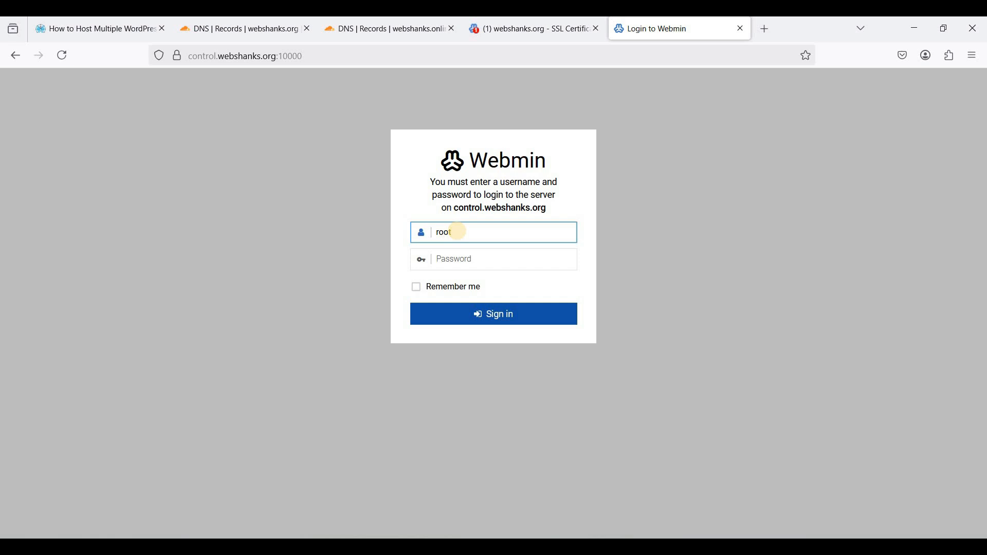
key(Tab)
key(ctrl+v)
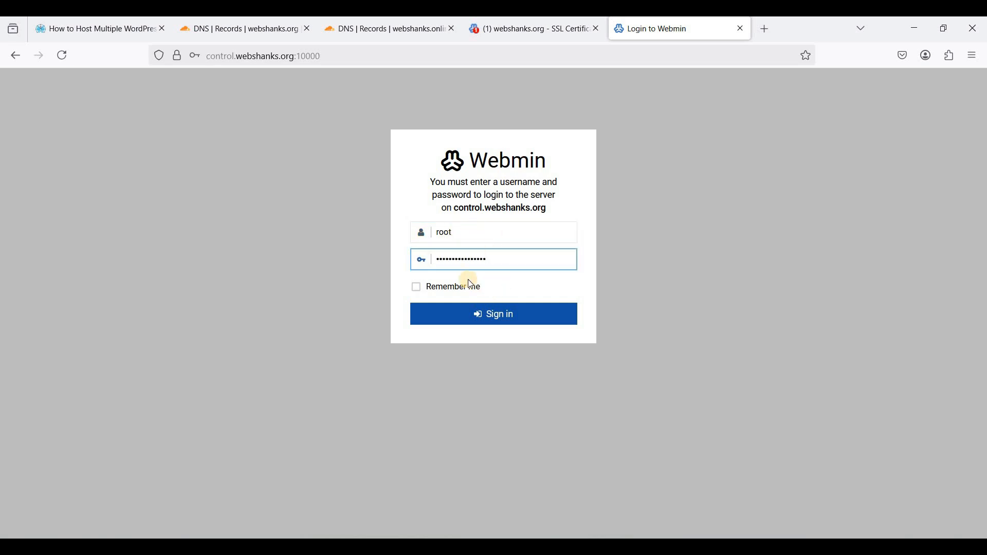
click(417, 287)
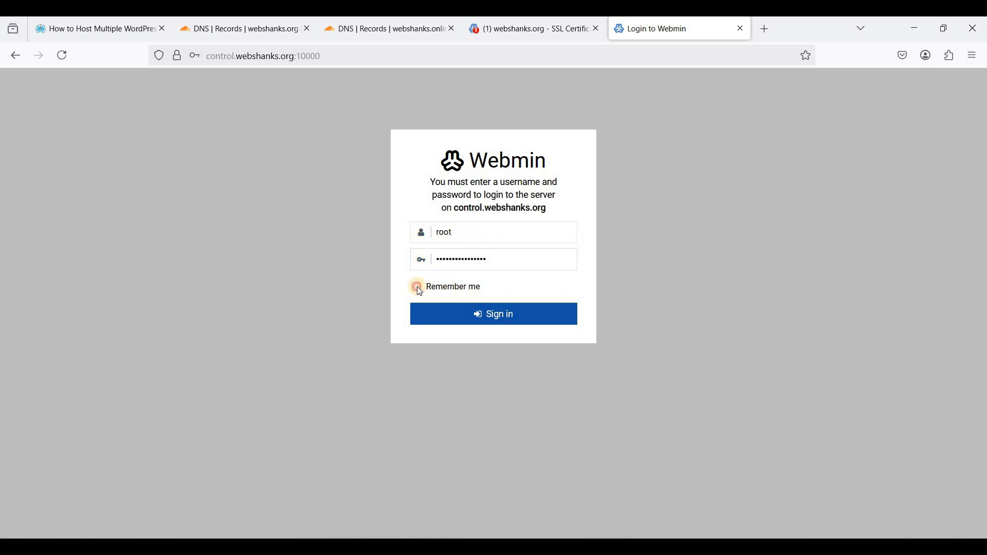
click(487, 316)
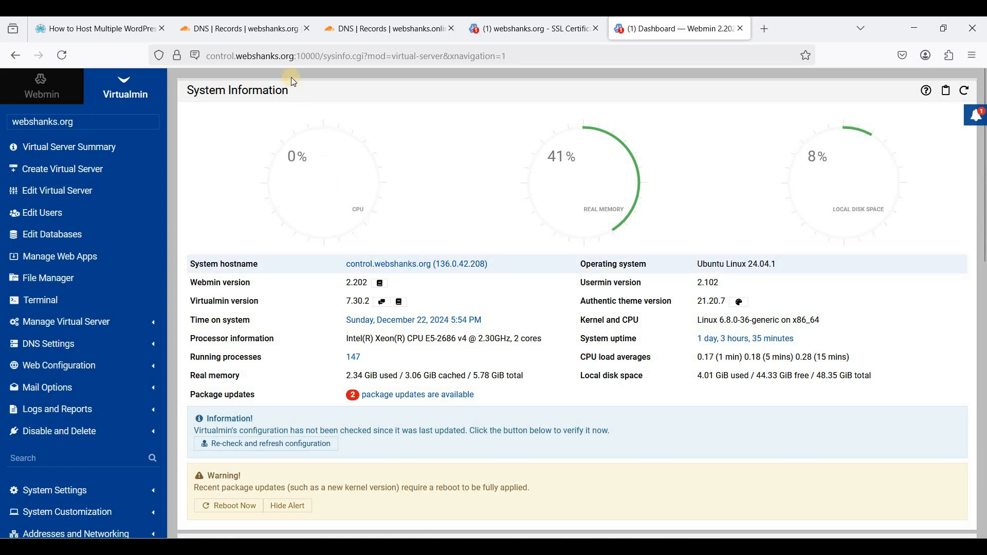
click(523, 31)
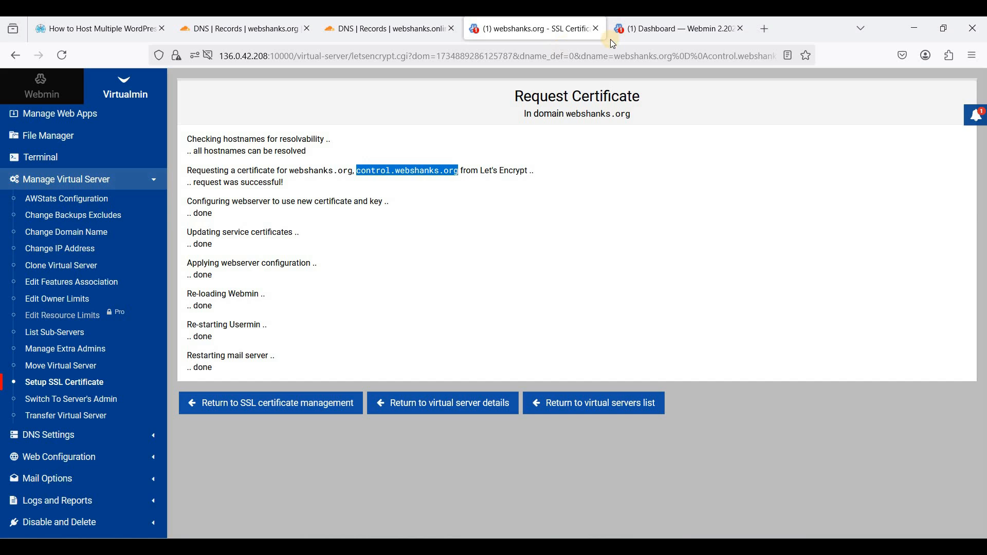
click(597, 28)
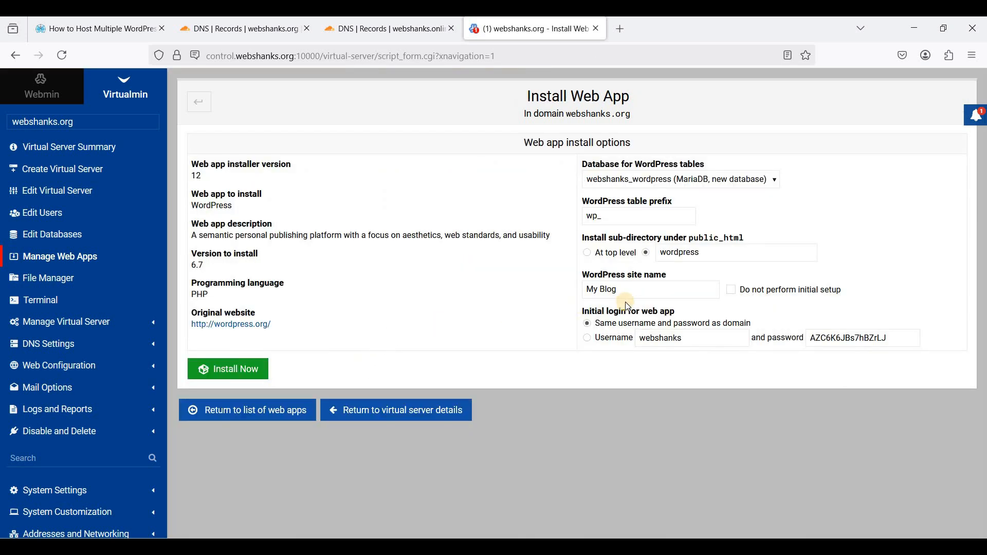
- Set the WordPress install location to the top level of public_html
click(590, 252)
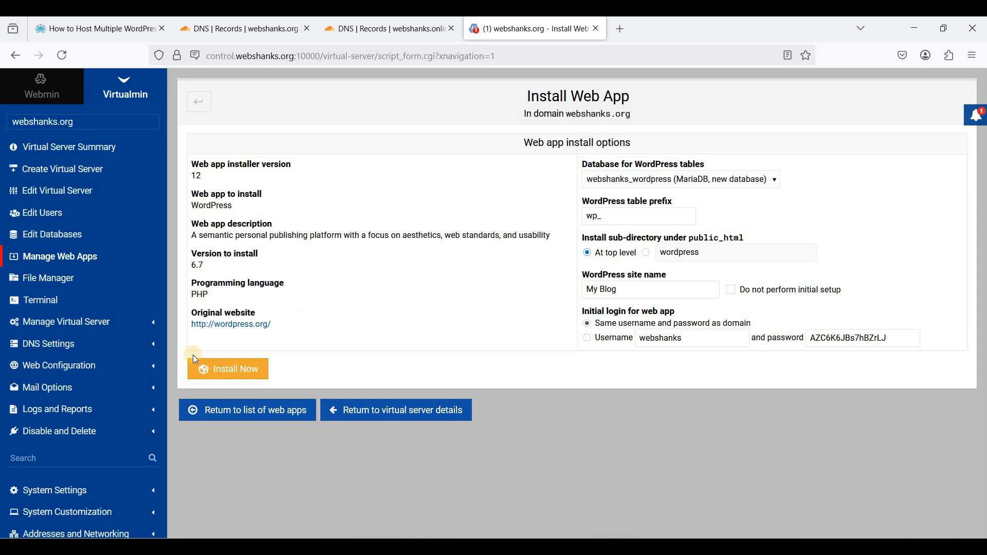
click(231, 372)
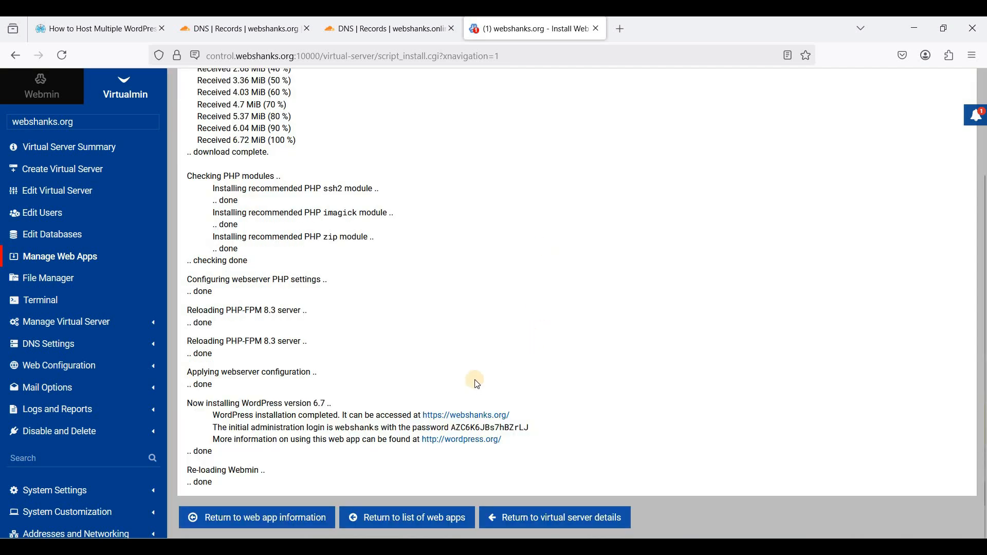
right_click(470, 419)
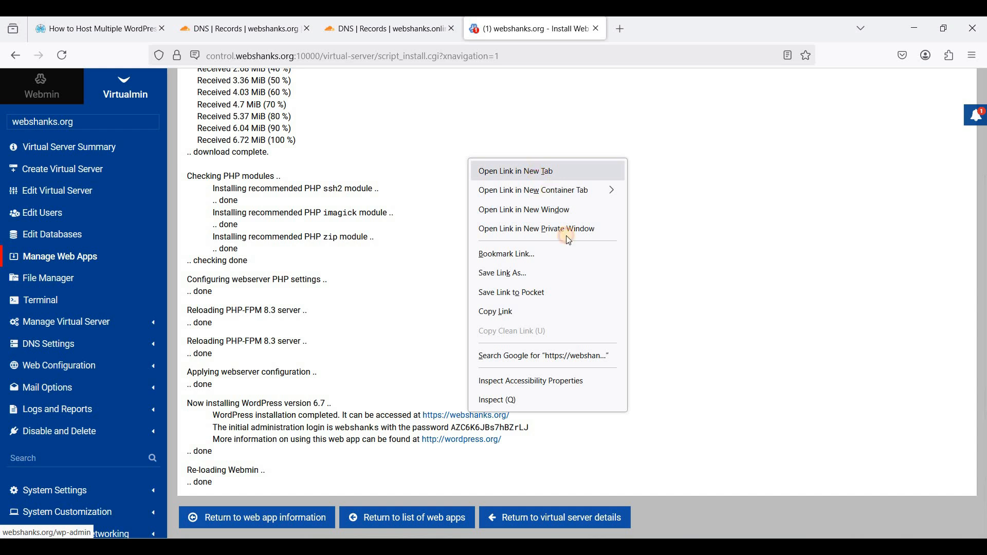
click(535, 171)
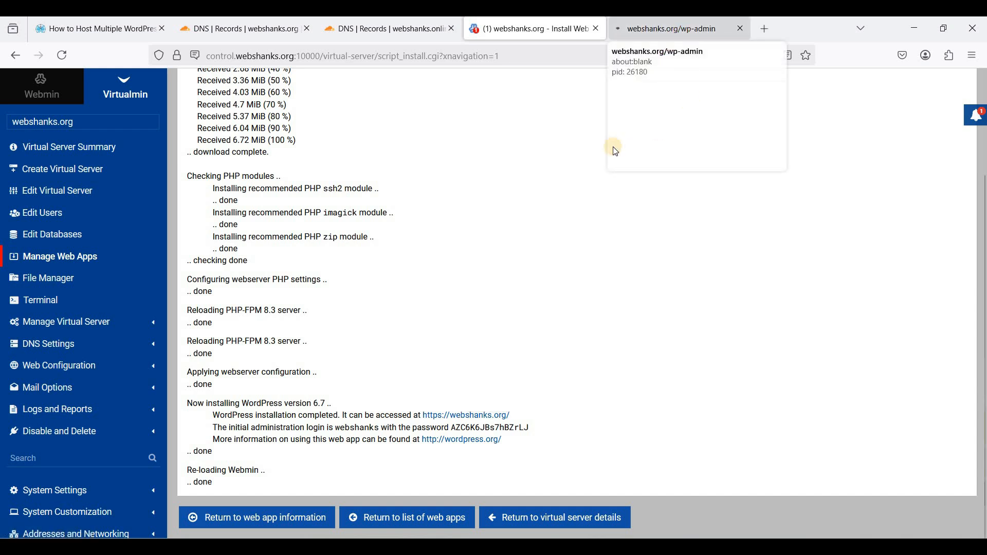
click(684, 30)
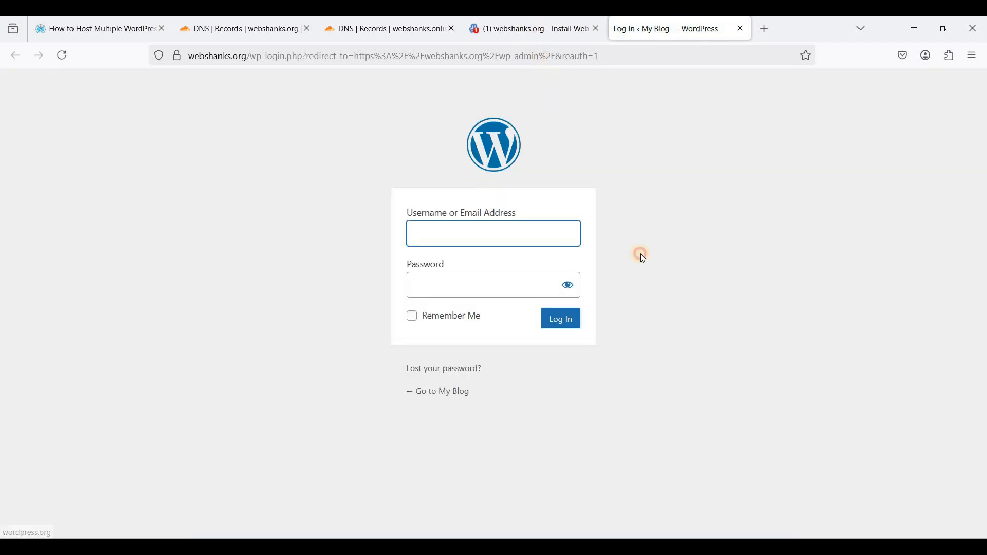
- Select the initial admin username and password shown in the installation report
click(530, 28)
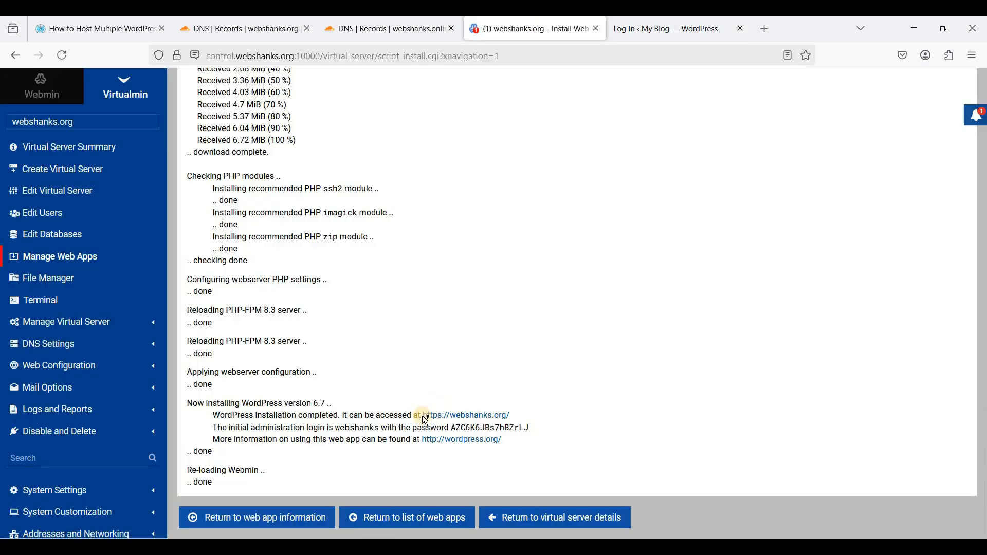
drag(313, 428, 533, 434)
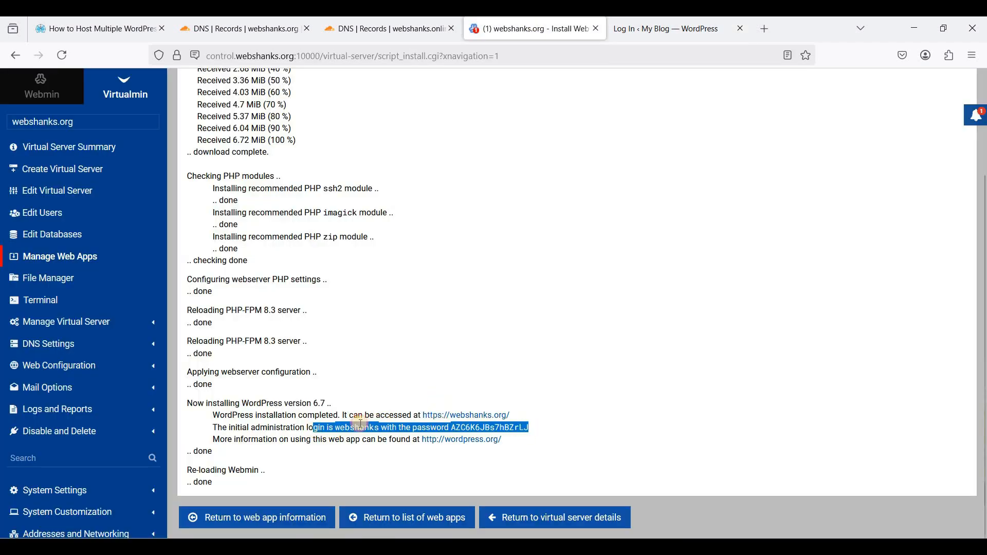
drag(334, 428, 509, 432)
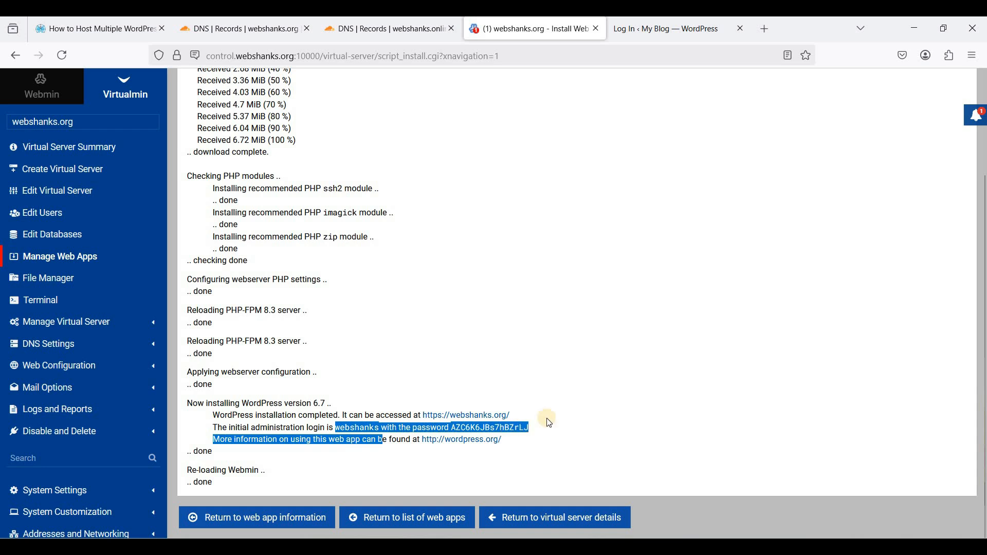
click(546, 418)
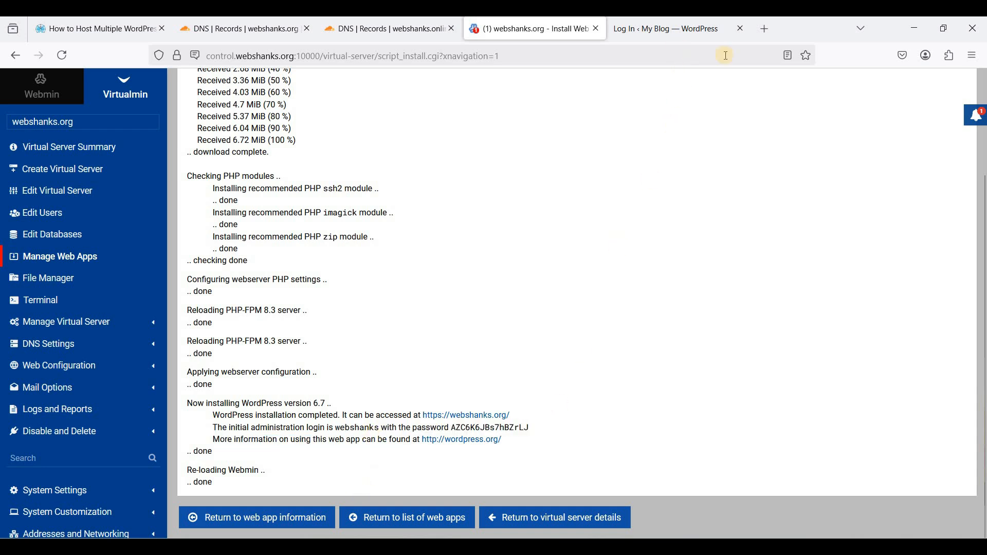
- Log in to the webshanks.org WordPress admin with the generated credentials, declining to save the password
click(677, 30)
text(W)
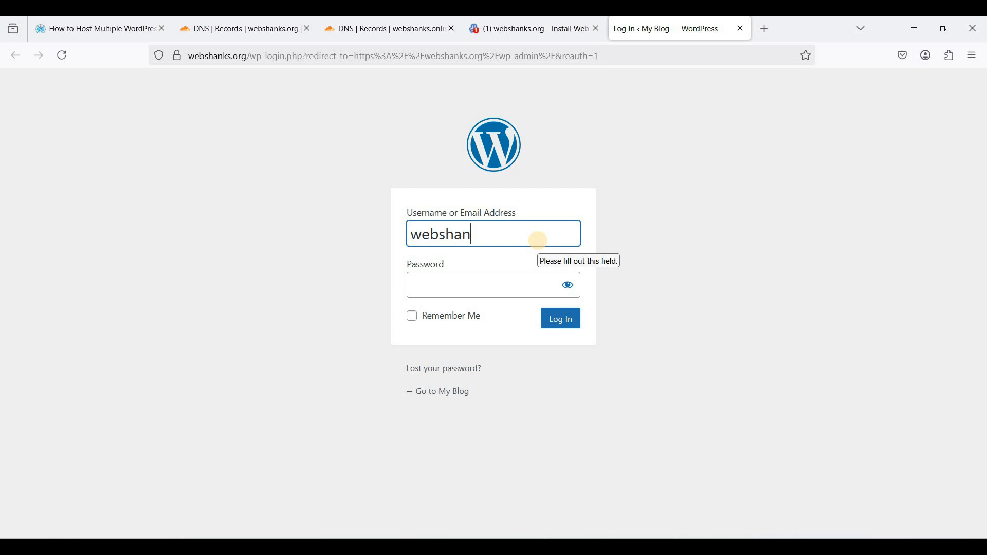
key(Tab)
key(ctrl+v)
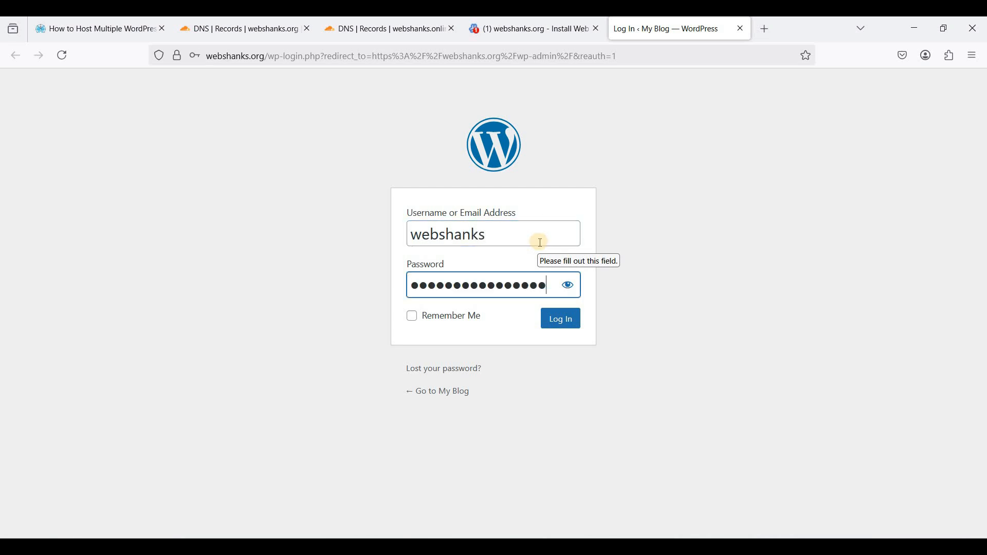
click(568, 320)
click(362, 208)
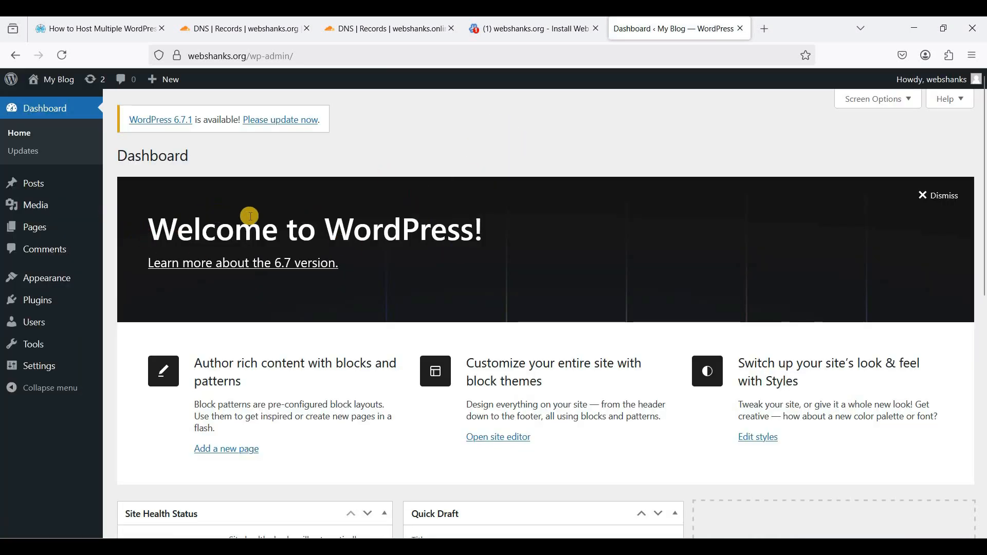
scroll(545, 290, down, 5)
scroll(546, 293, down, 4)
scroll(274, 236, up, 9)
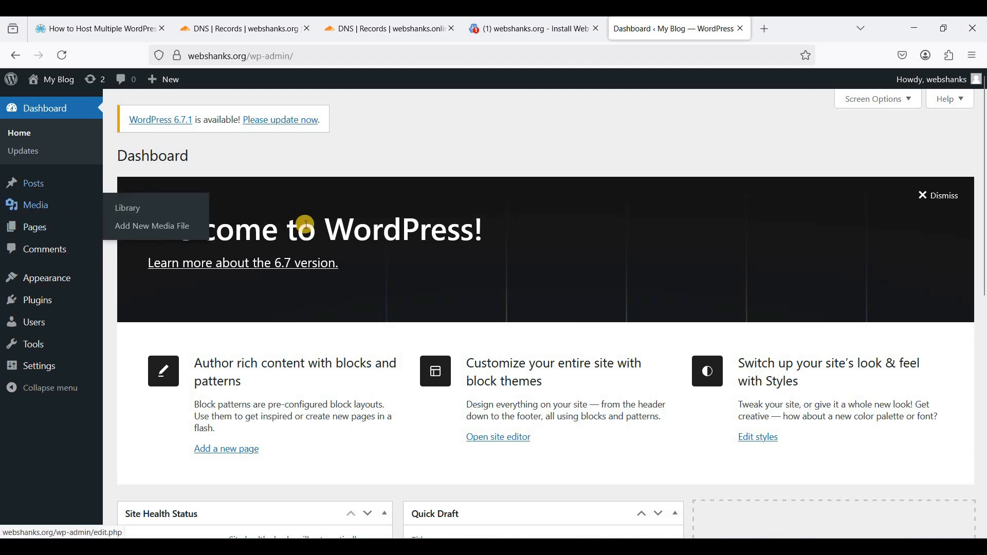
- Install and activate the Kadence theme from the Add Themes catalogue
mouse_move(46, 279)
click(118, 284)
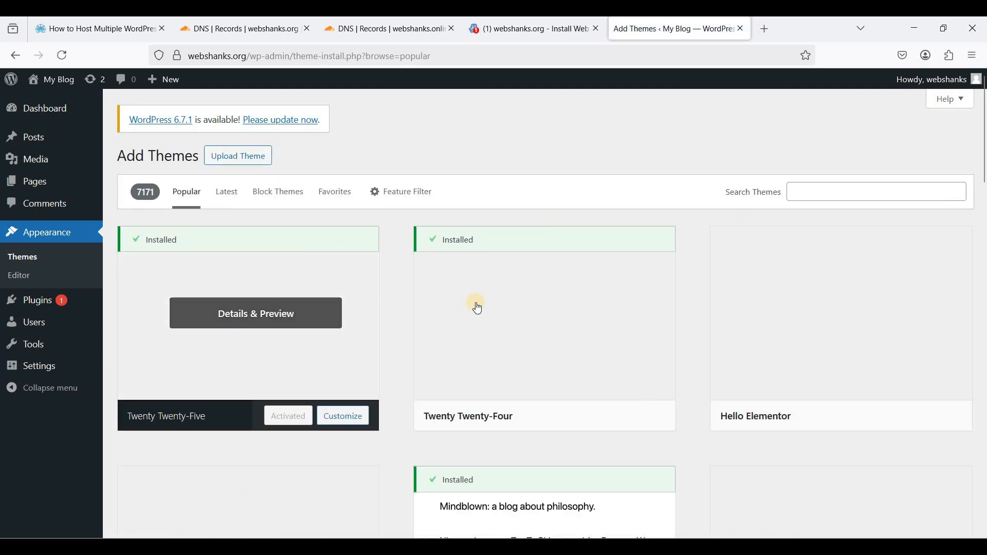
scroll(475, 306, down, 5)
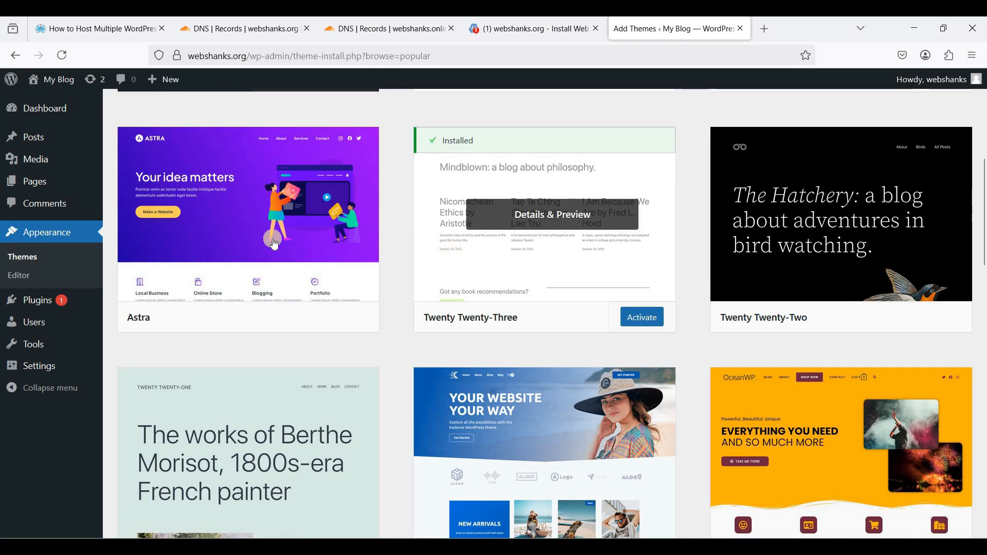
scroll(576, 327, down, 2)
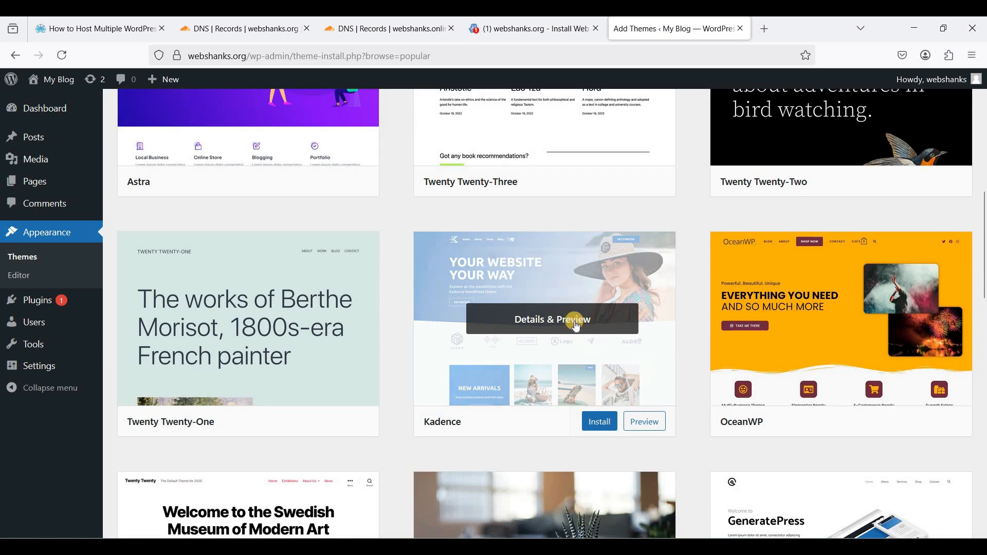
click(591, 421)
scroll(379, 314, up, 1)
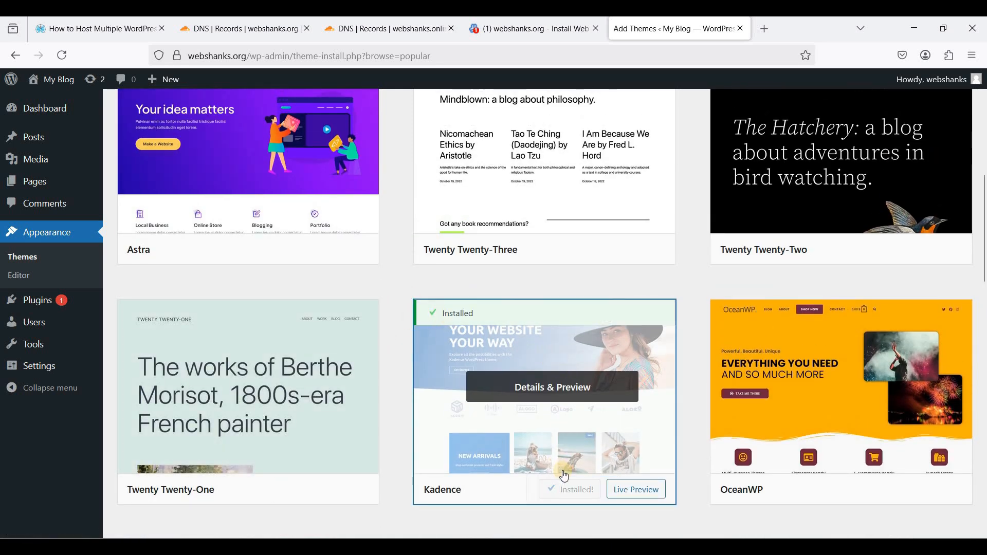
click(579, 489)
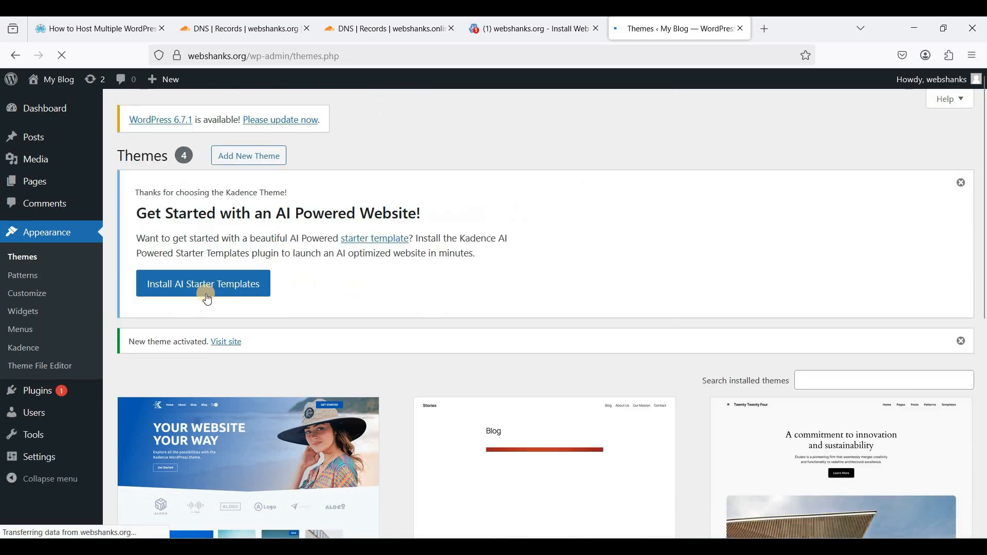
- Browse the Kadence starter templates and pick the Influencer template
scroll(221, 282, down, 1)
scroll(221, 281, up, 1)
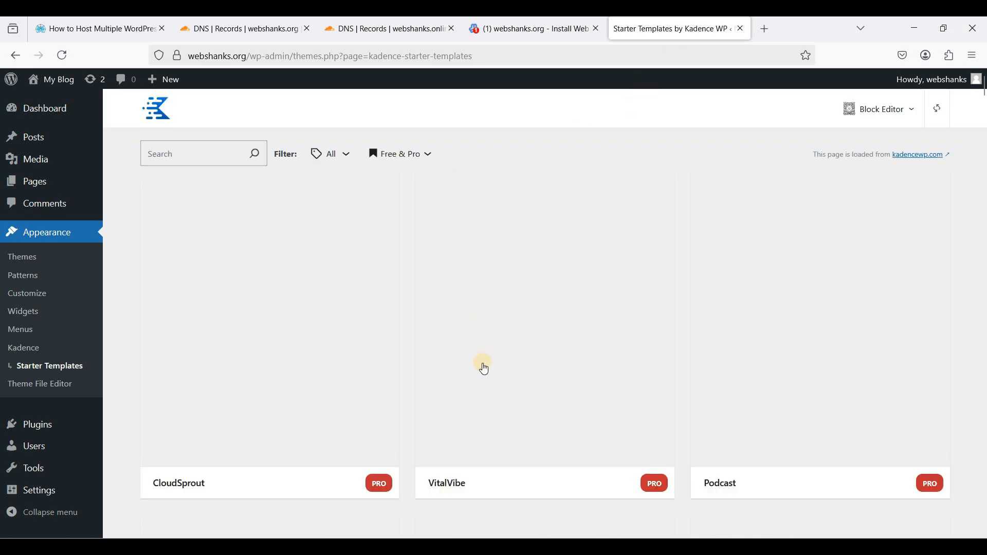
scroll(625, 277, down, 2)
scroll(625, 281, up, 2)
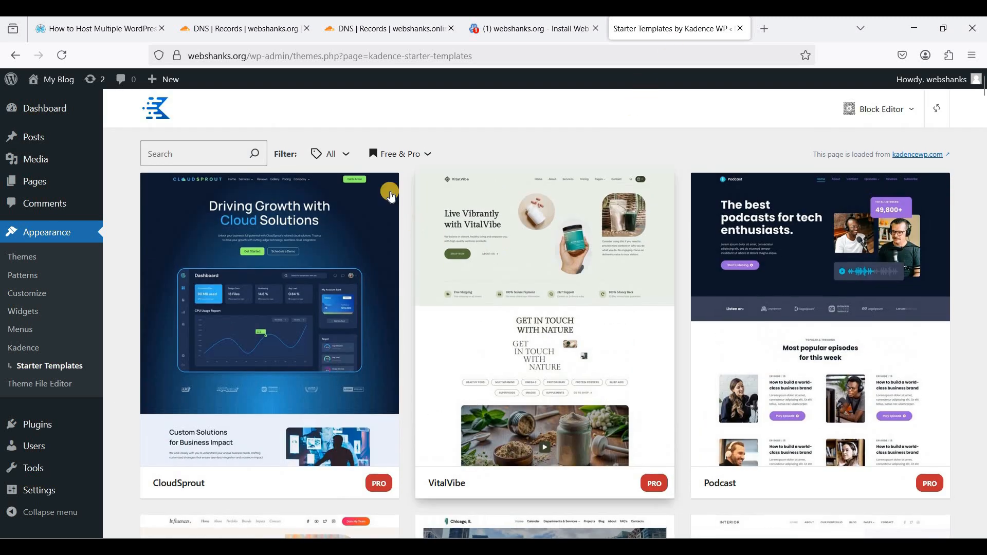
scroll(678, 274, down, 8)
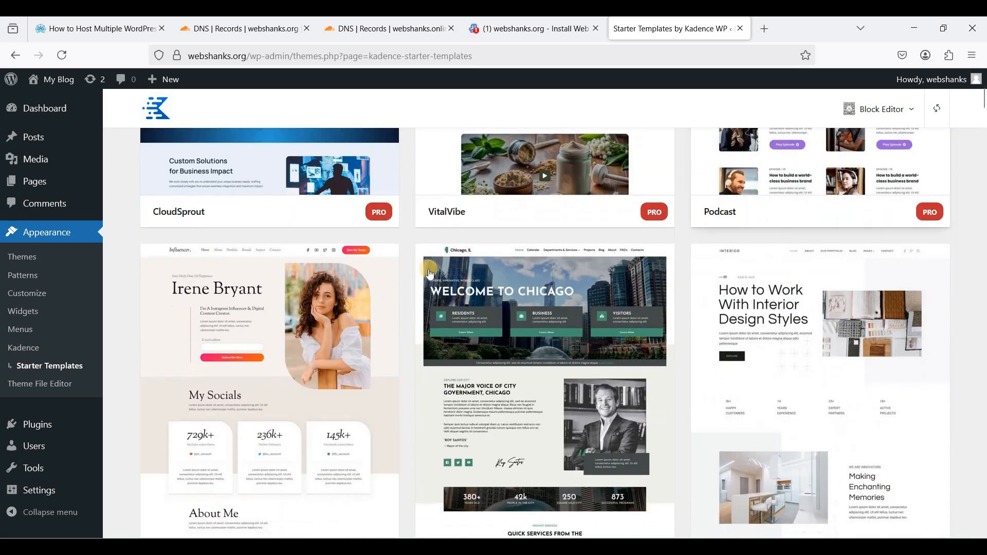
scroll(266, 253, up, 2)
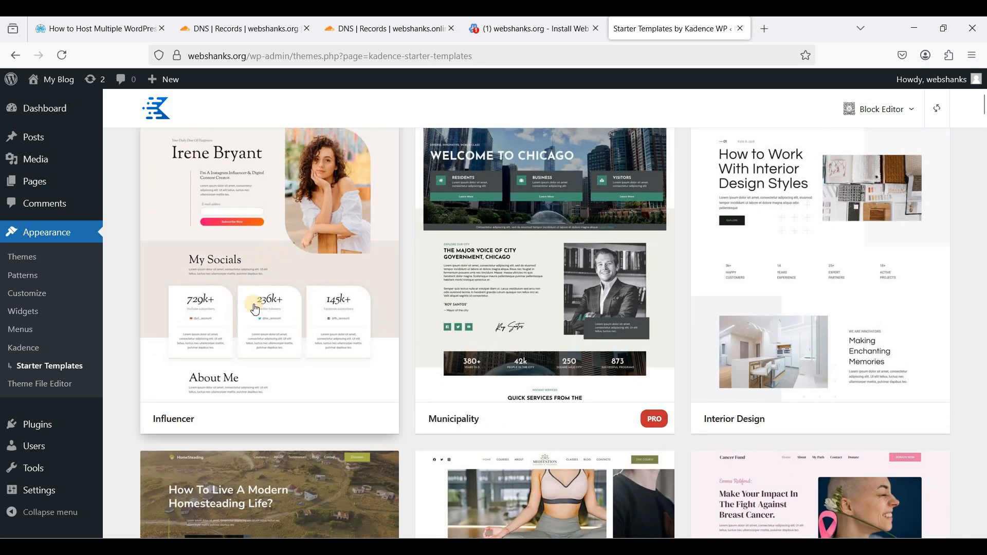
scroll(273, 324, up, 1)
click(470, 332)
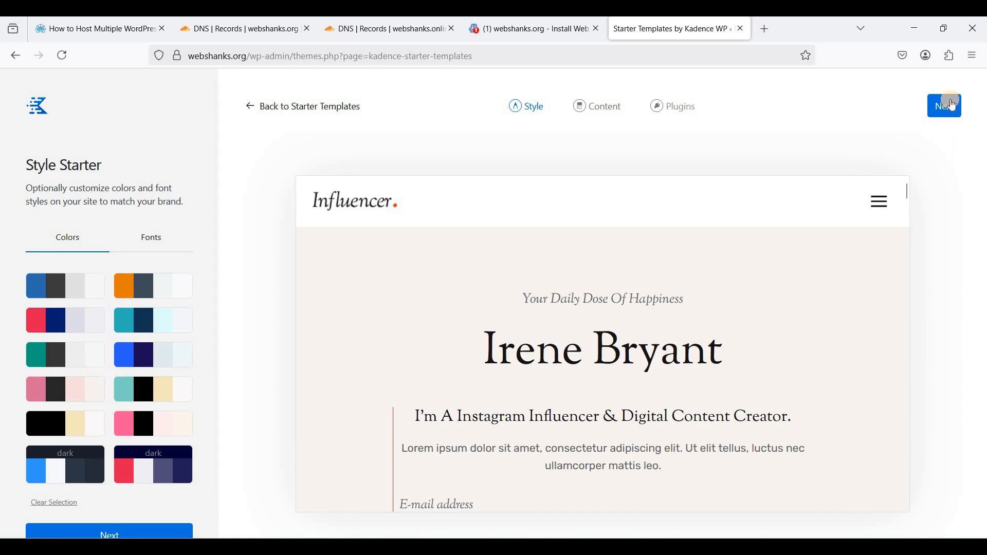
- Keep the default style, import the full content, launch the import and view the live site
click(944, 106)
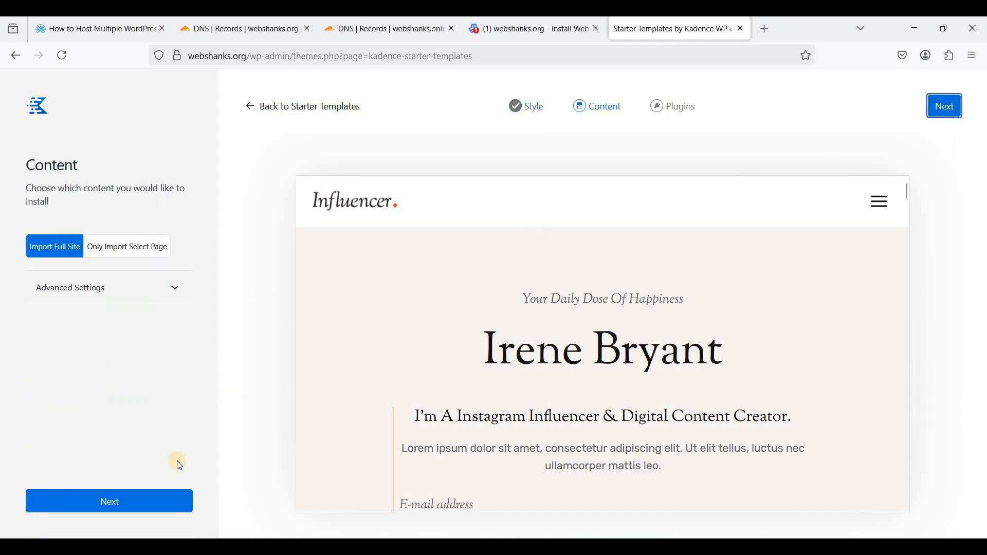
click(138, 496)
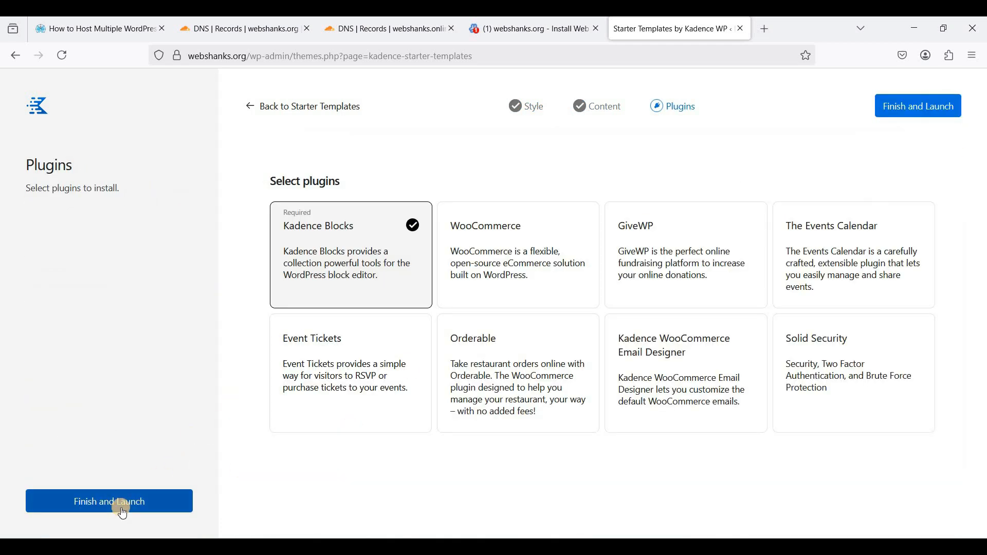
click(161, 497)
click(591, 334)
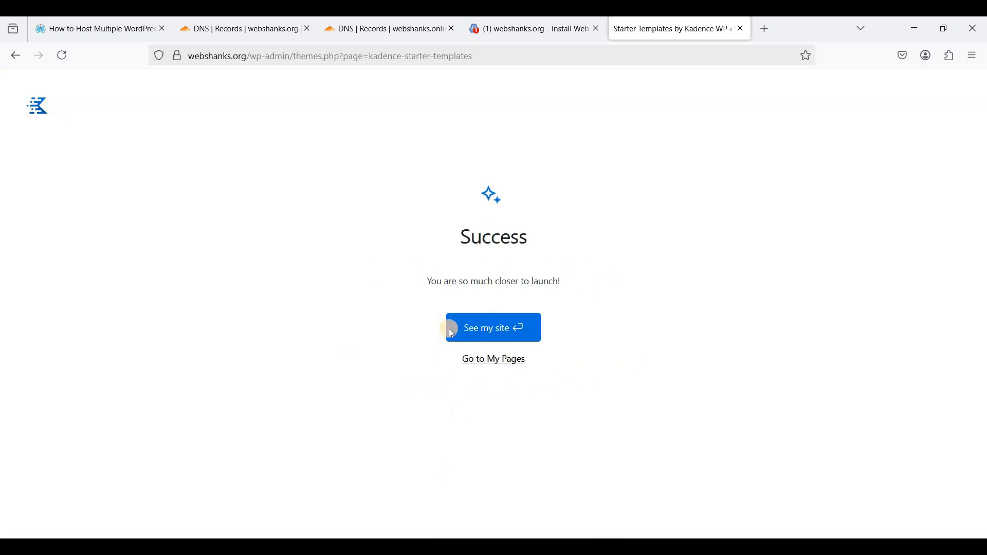
click(486, 330)
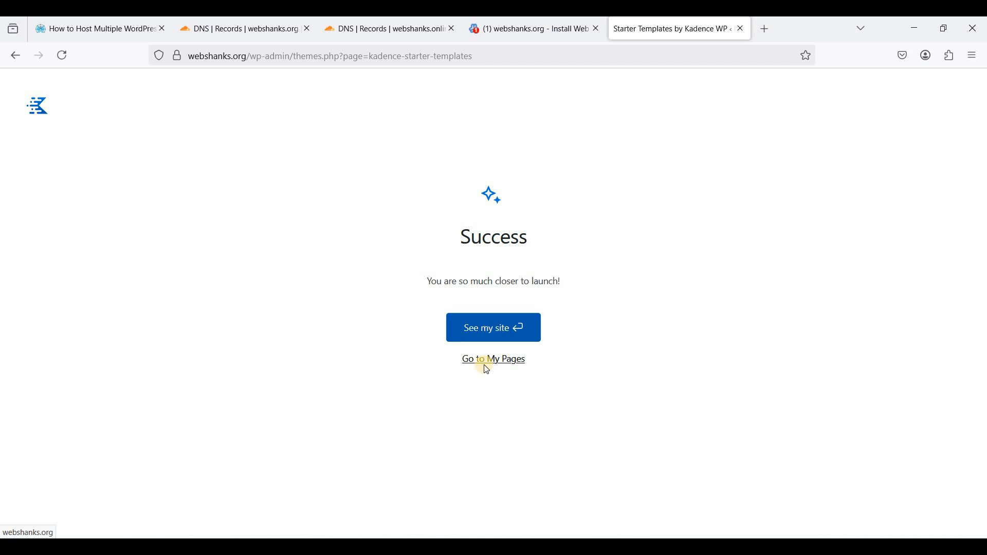
click(517, 339)
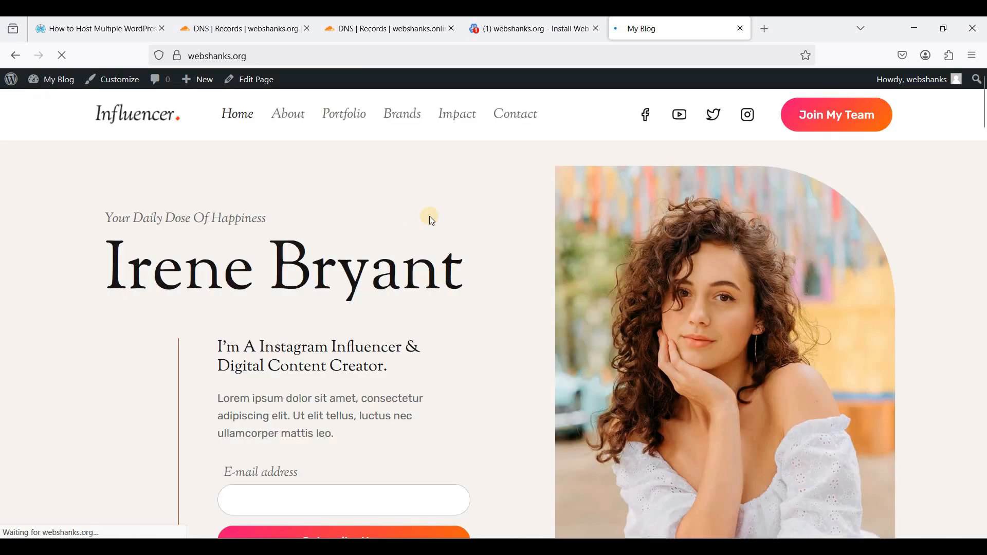
- Scroll the webshanks.org homepage to check the Influencer hero and newsletter sign-up
scroll(520, 221, down, 5)
scroll(269, 168, up, 4)
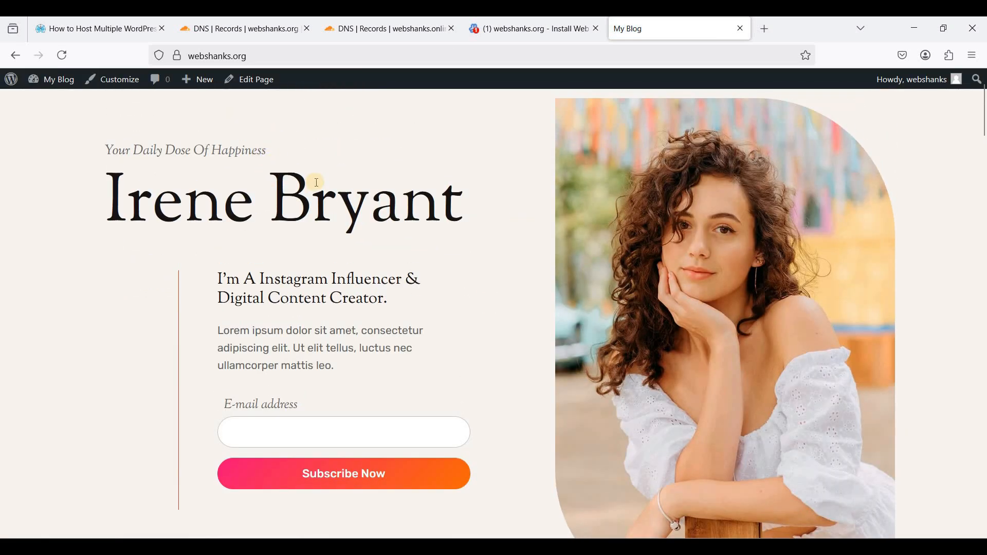
scroll(325, 183, down, 8)
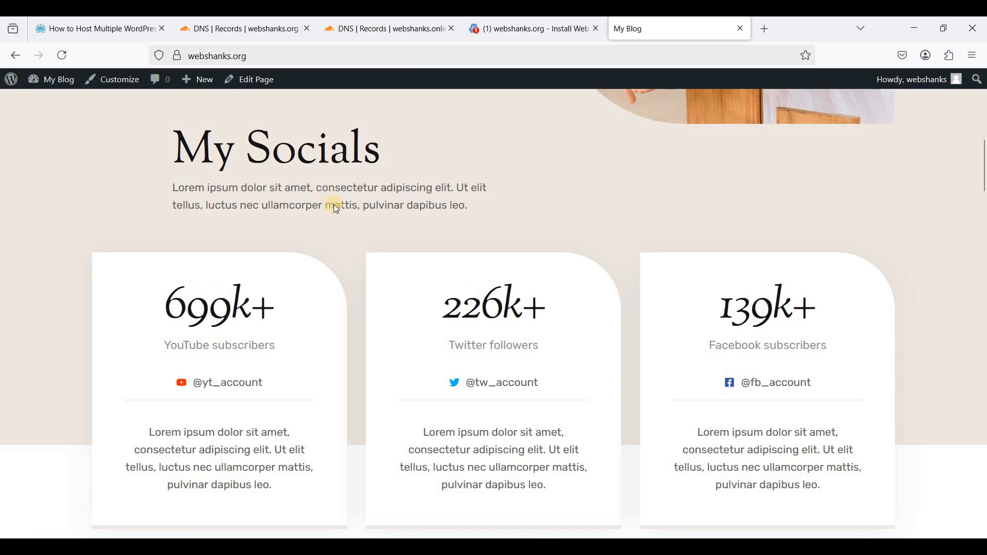
scroll(334, 204, down, 3)
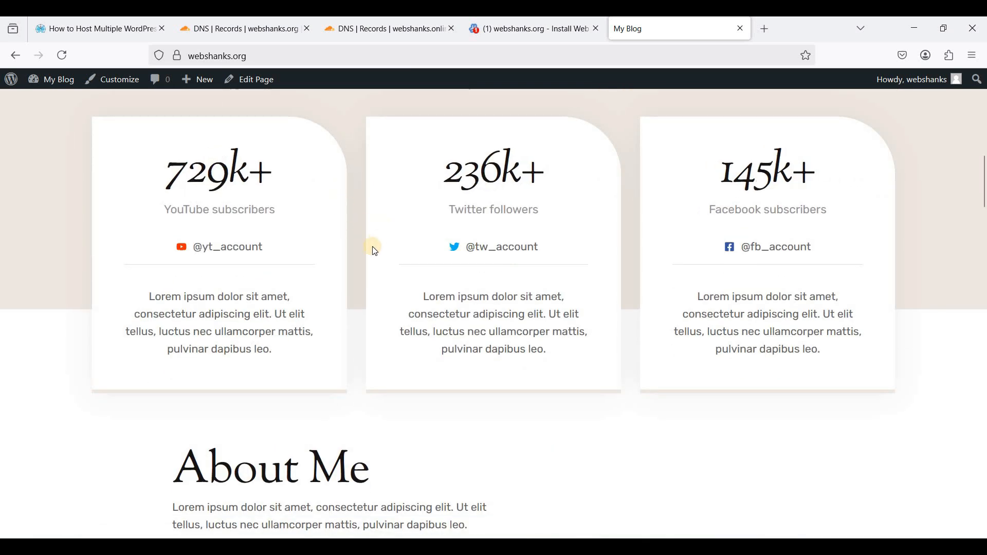
scroll(380, 237, down, 1)
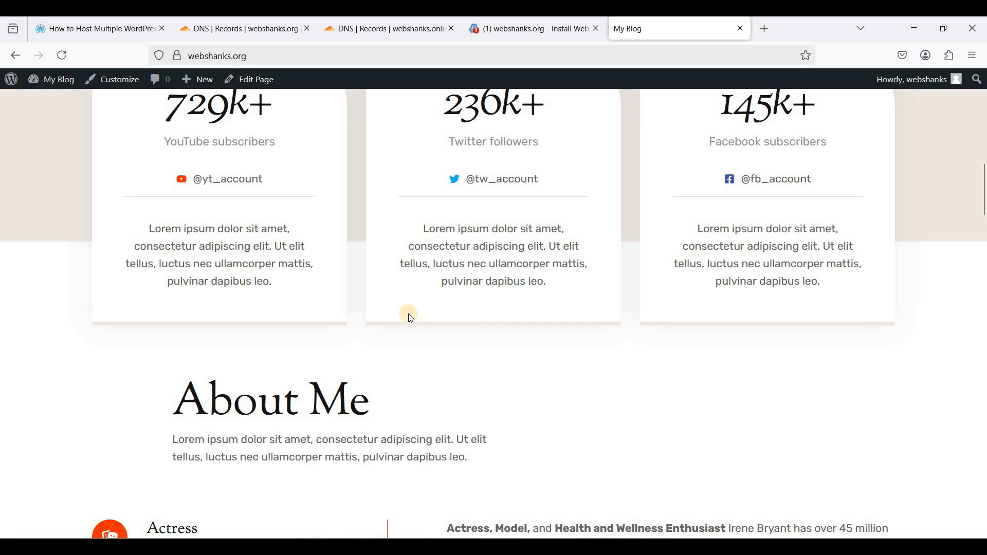
scroll(386, 309, down, 10)
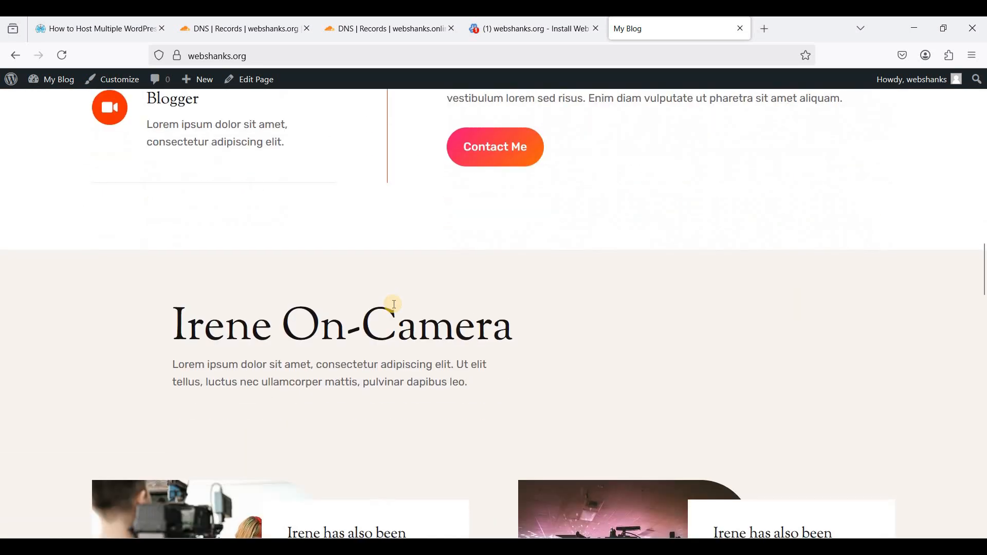
scroll(395, 304, up, 15)
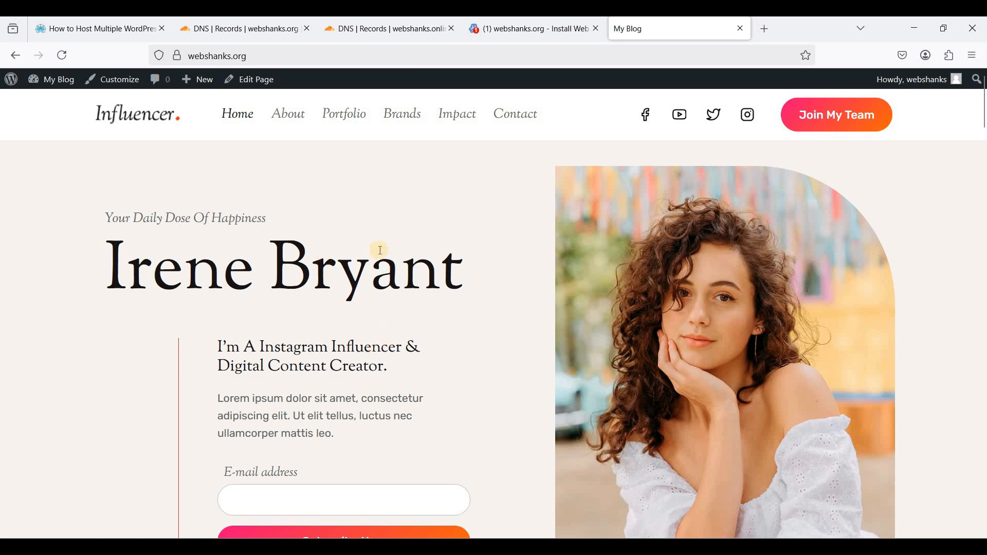
scroll(419, 263, down, 3)
scroll(419, 263, up, 3)
- Review the webshanks.online A record to 136.0.42.208 in Cloudflare, then return to Virtualmin's Create Virtual Server form
click(387, 30)
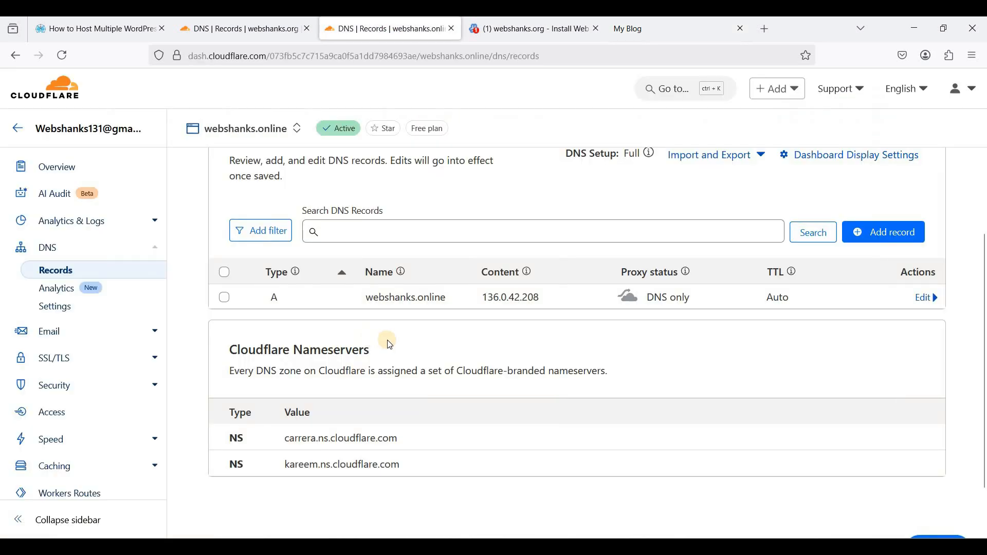
scroll(514, 349, up, 3)
scroll(518, 348, up, 3)
scroll(463, 380, down, 2)
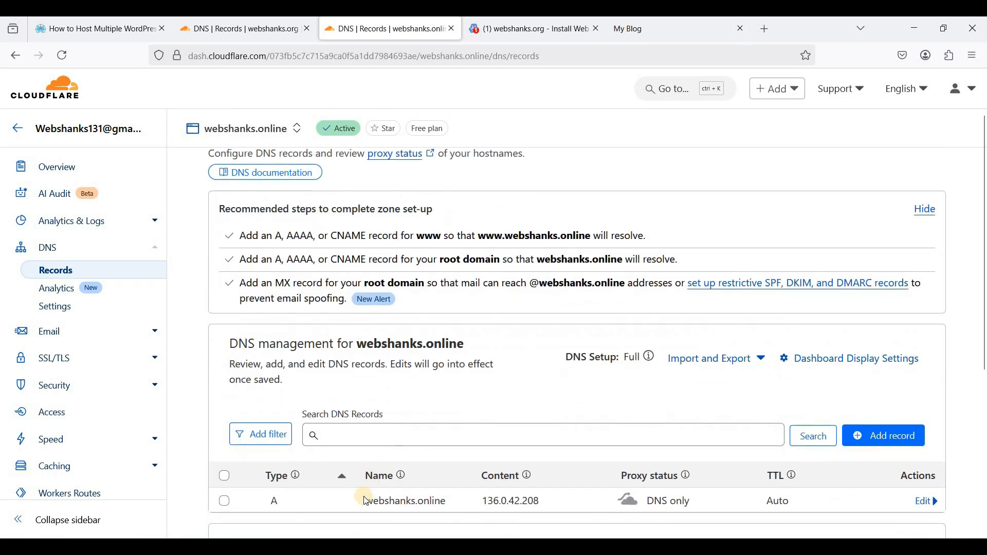
drag(456, 503, 427, 491)
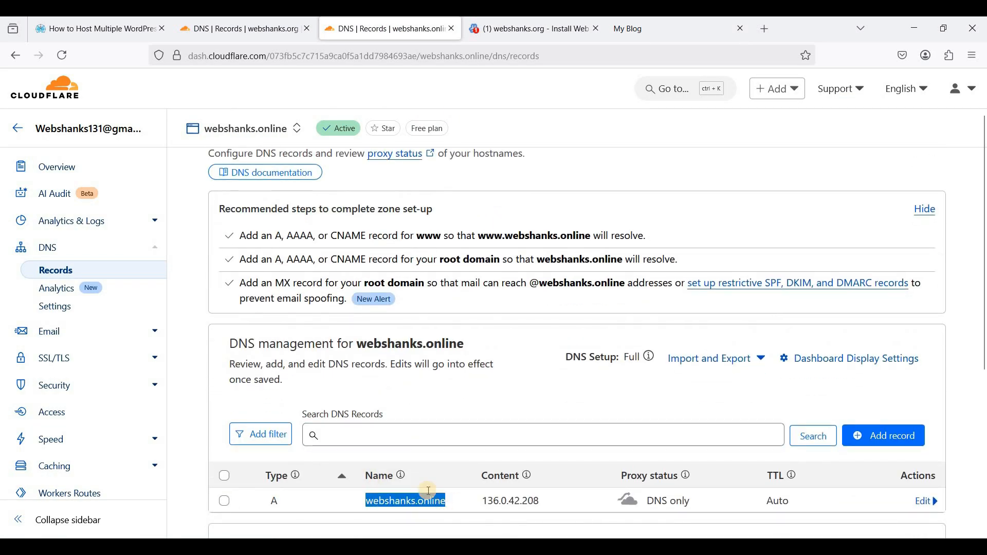
click(528, 31)
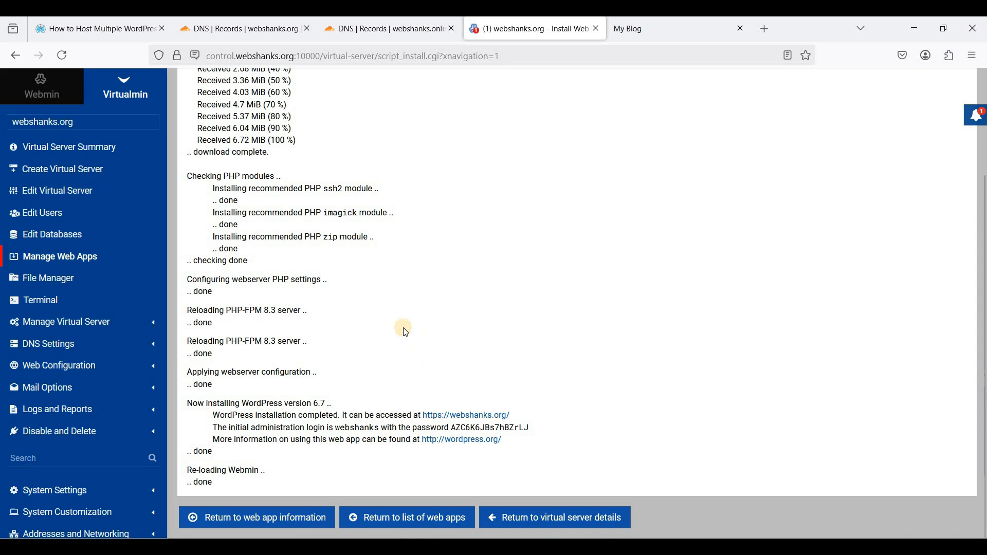
scroll(406, 332, up, 3)
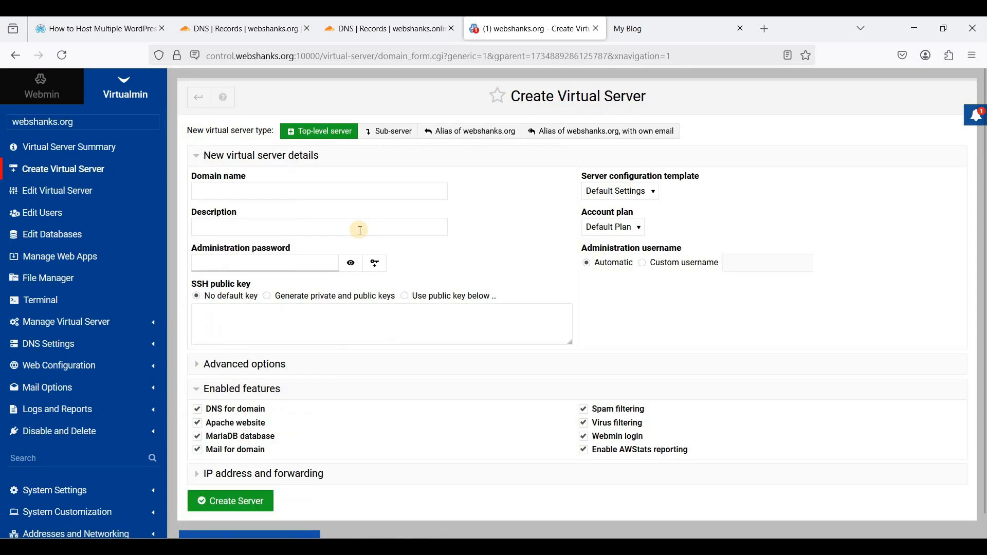
- Create the webshanks.online virtual server with a generated admin password, declining Firefox's password save
click(257, 189)
text(webshak)
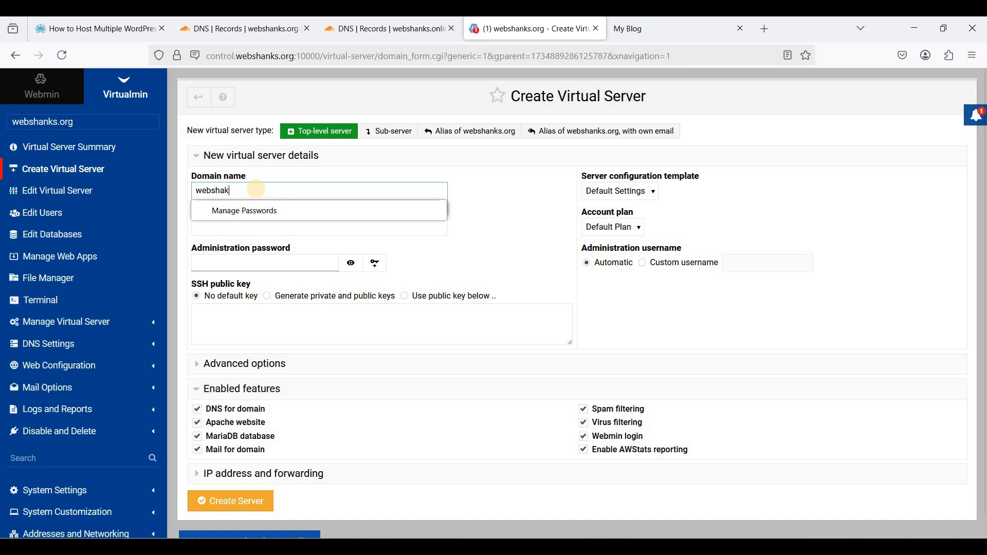
key(BackSpace)
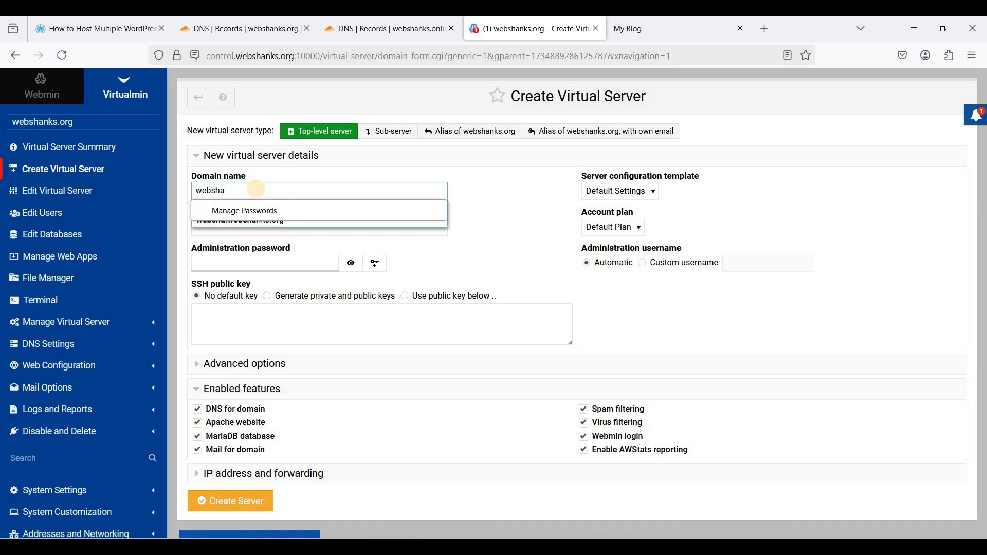
text(nks.online)
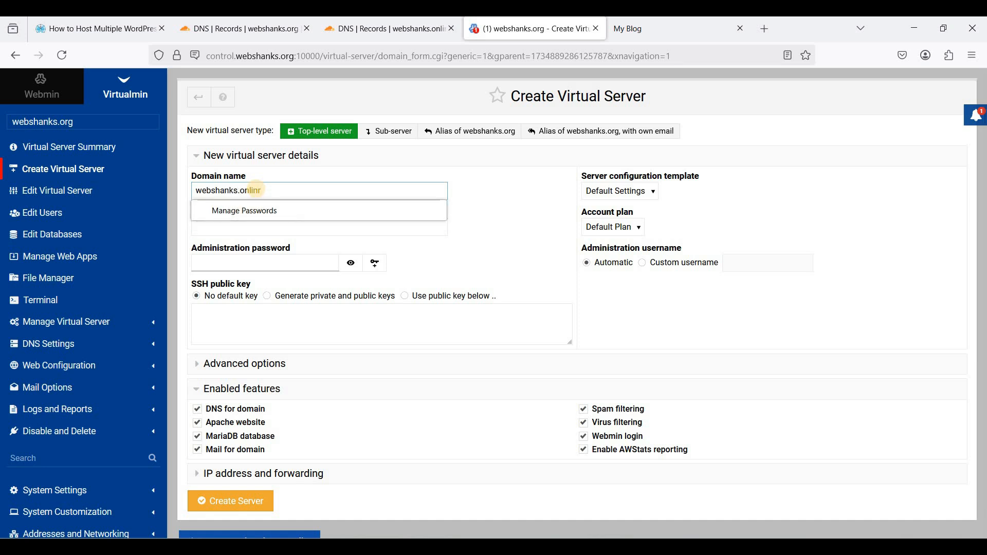
click(269, 259)
click(247, 280)
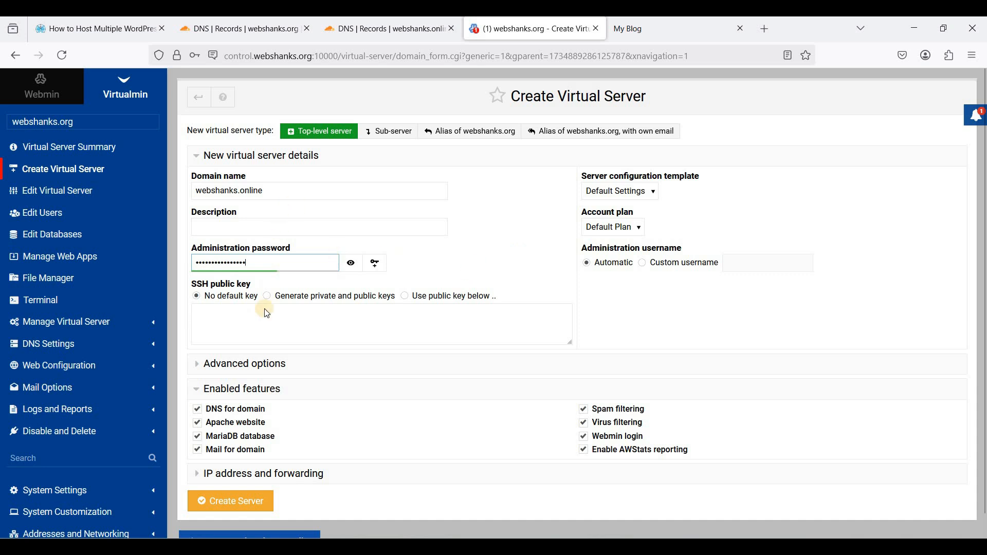
click(235, 502)
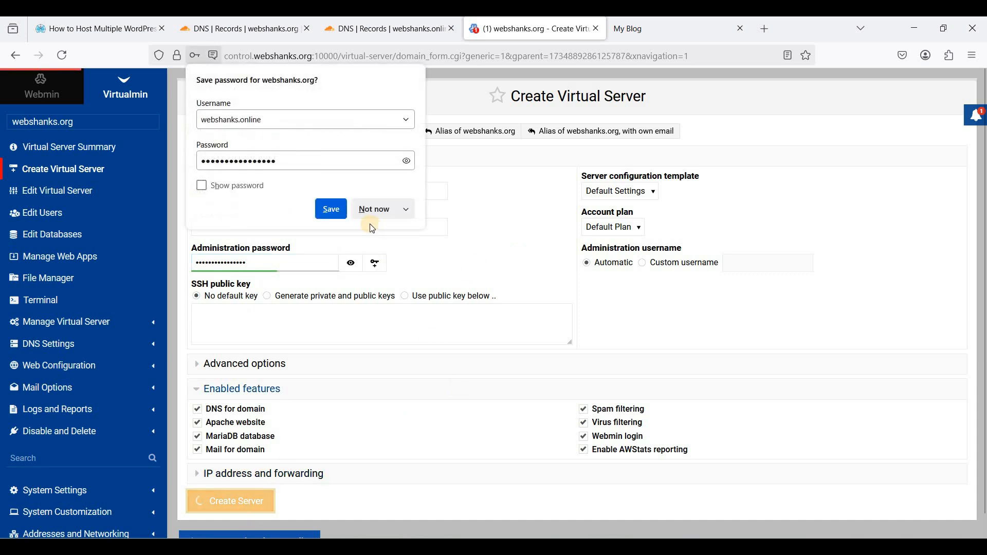
click(381, 211)
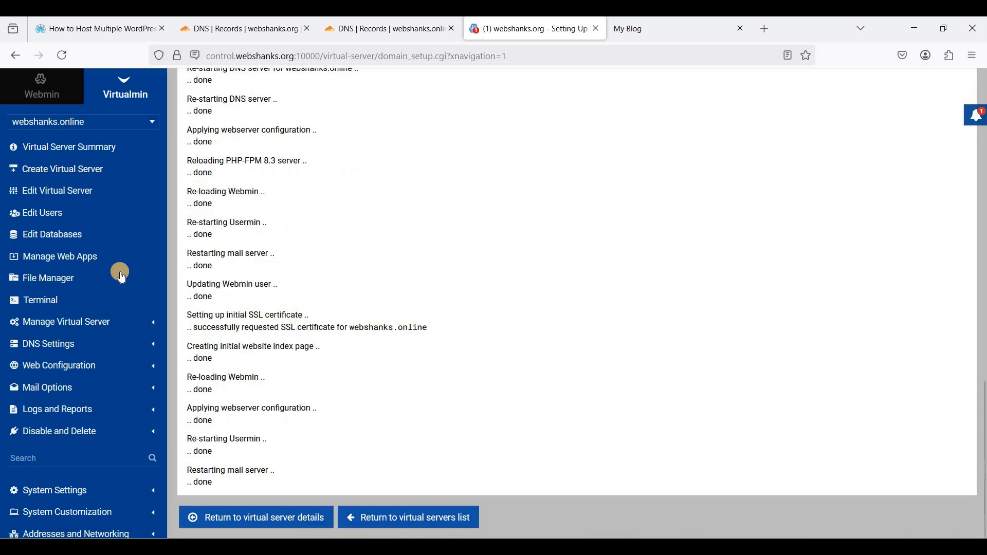
scroll(268, 289, up, 2)
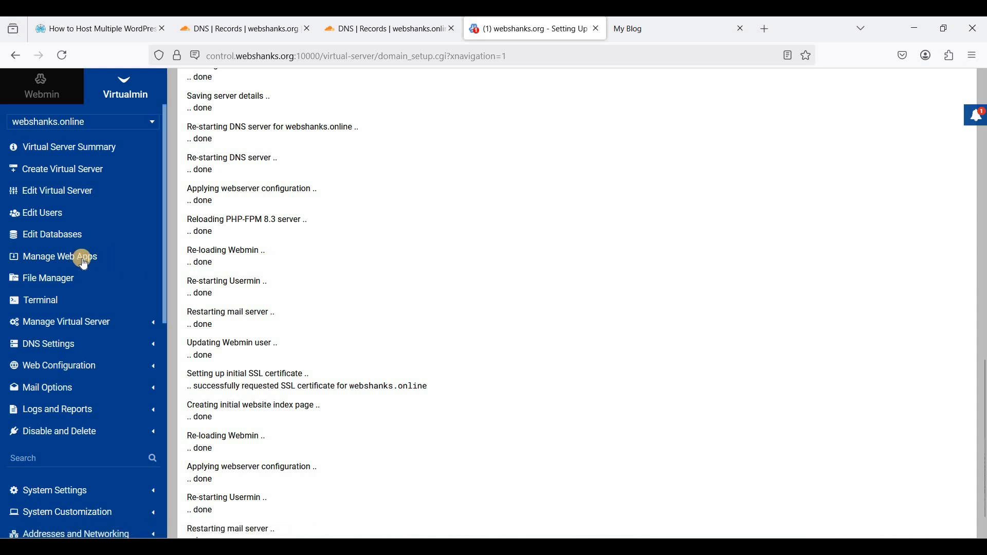
- In Setup SSL Certificate, choose 'Domain names listed here' with only webshanks.online
click(82, 324)
scroll(69, 433, down, 3)
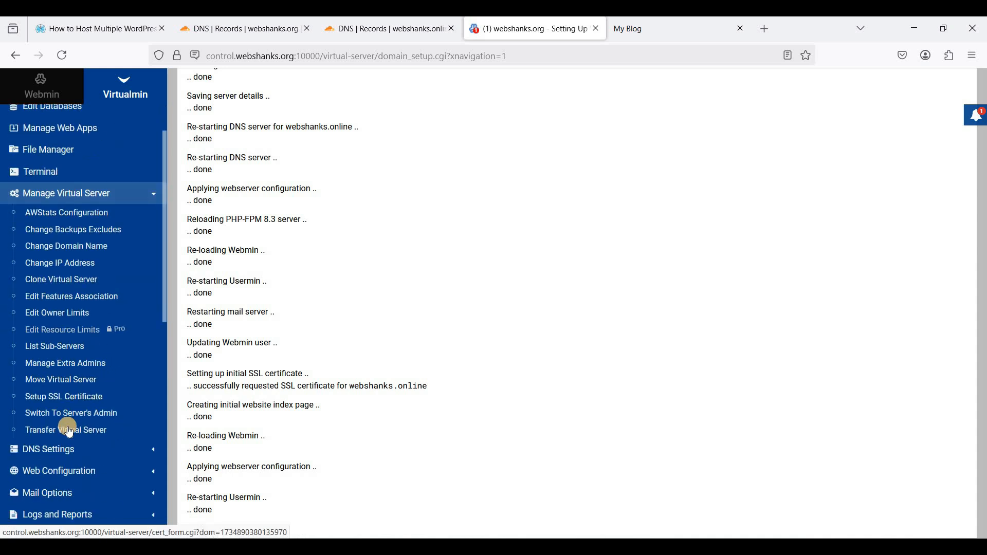
click(139, 387)
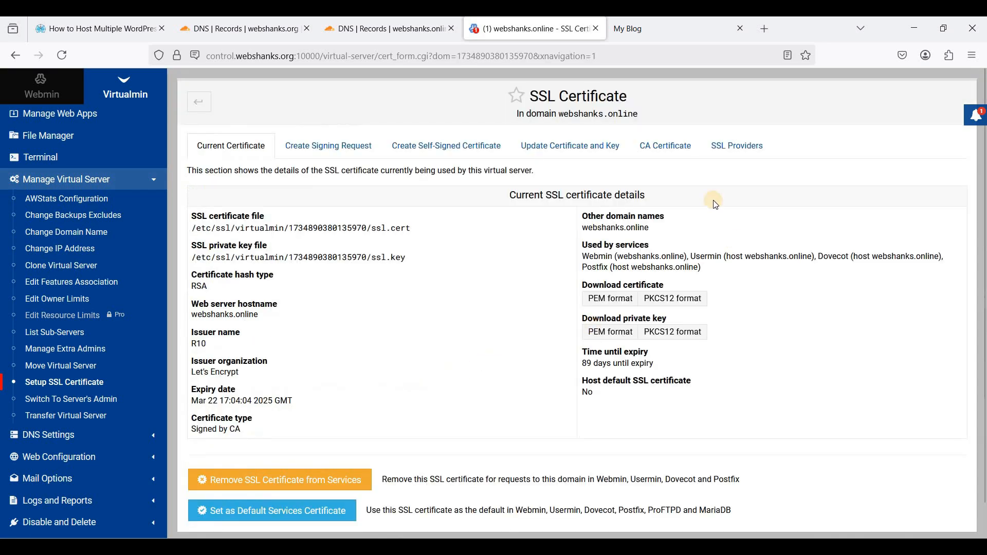
click(728, 149)
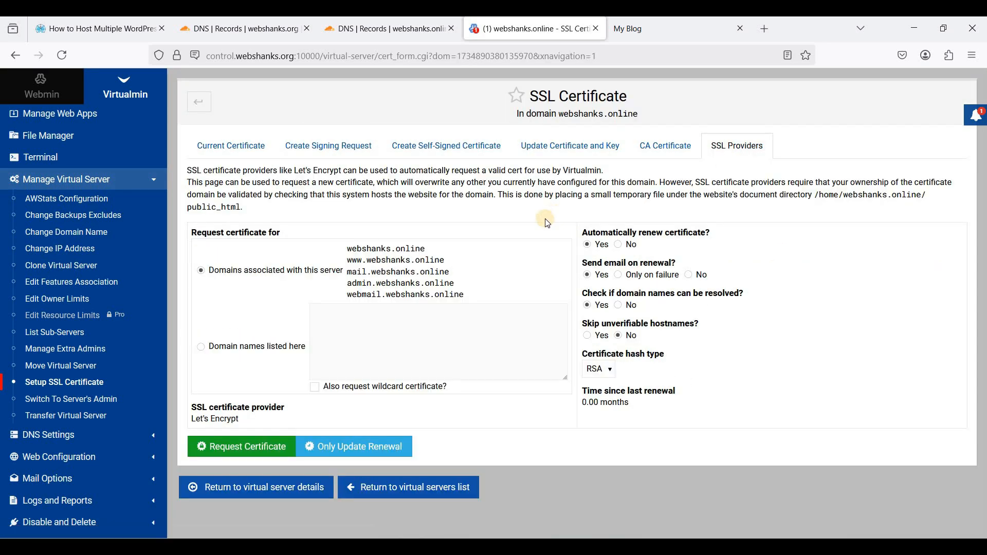
click(248, 348)
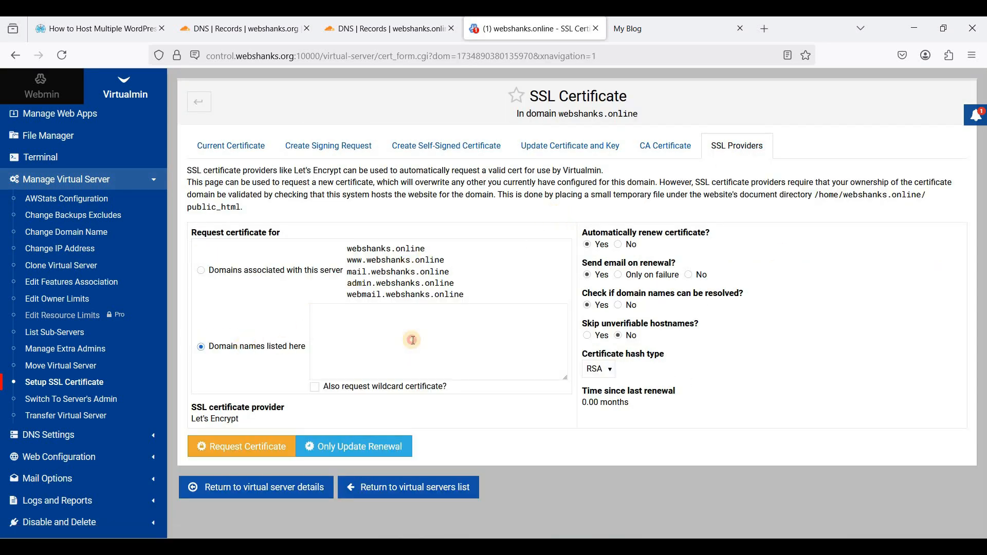
click(411, 340)
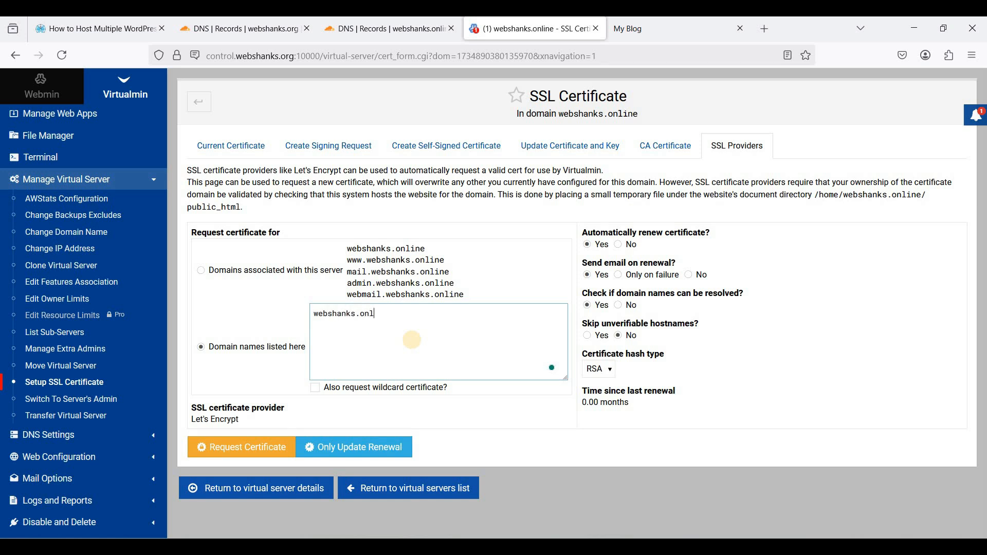
click(347, 323)
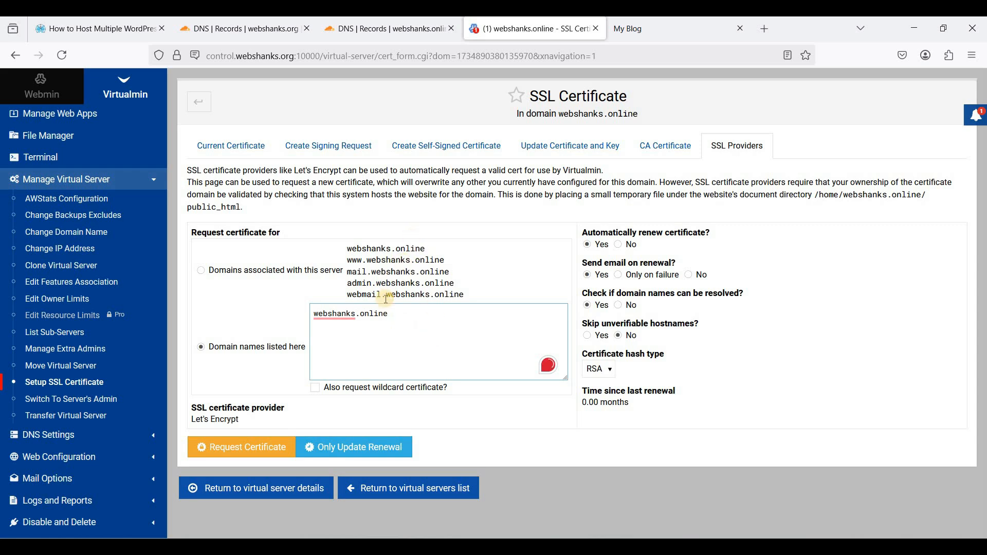
- Cross-check the domain against the Cloudflare record, then request the Let's Encrypt certificate
click(401, 30)
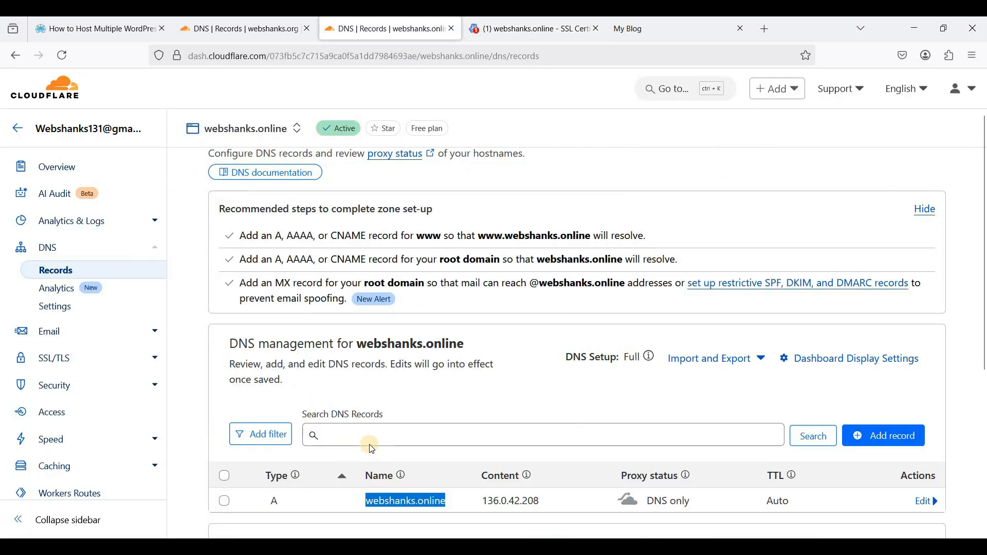
scroll(368, 440, down, 2)
drag(362, 437, 441, 434)
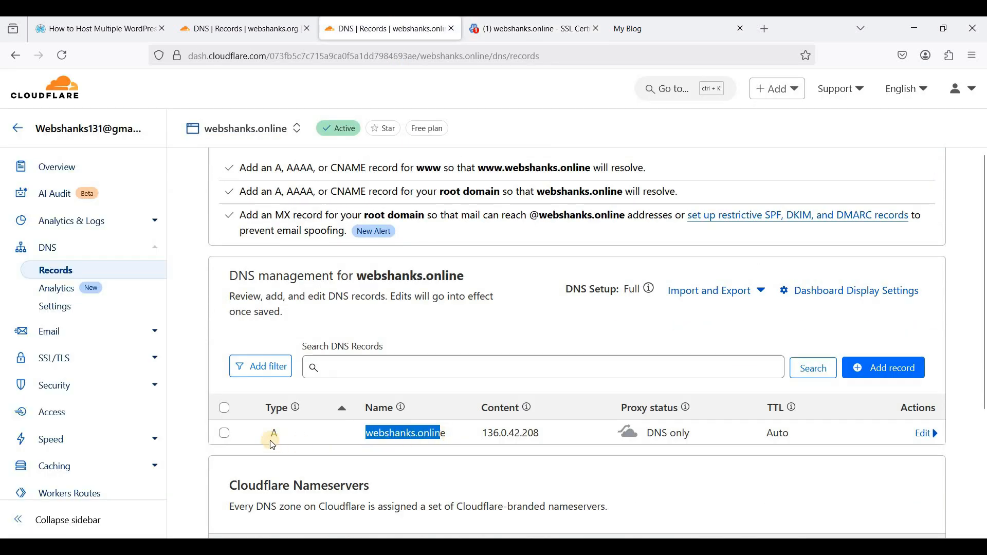
click(271, 440)
click(530, 32)
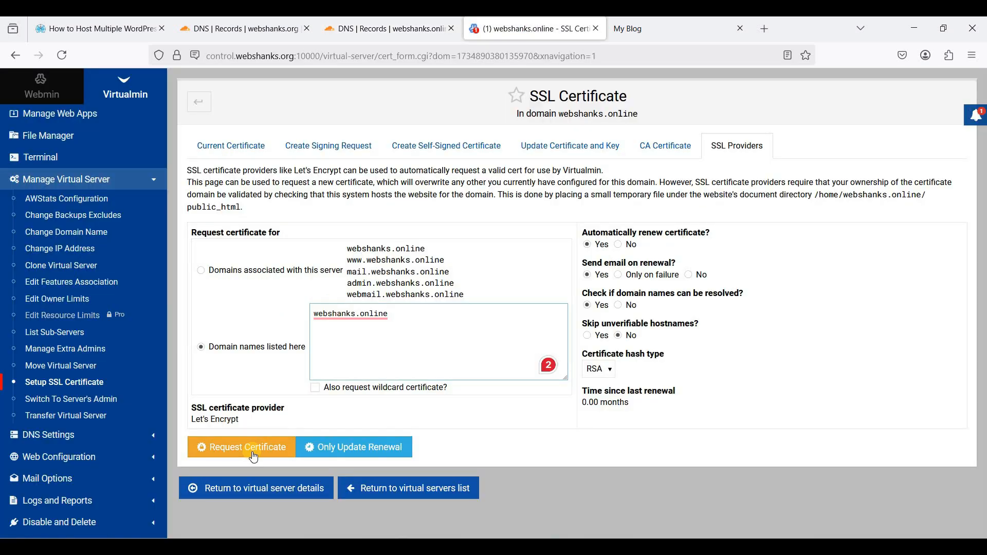
click(245, 454)
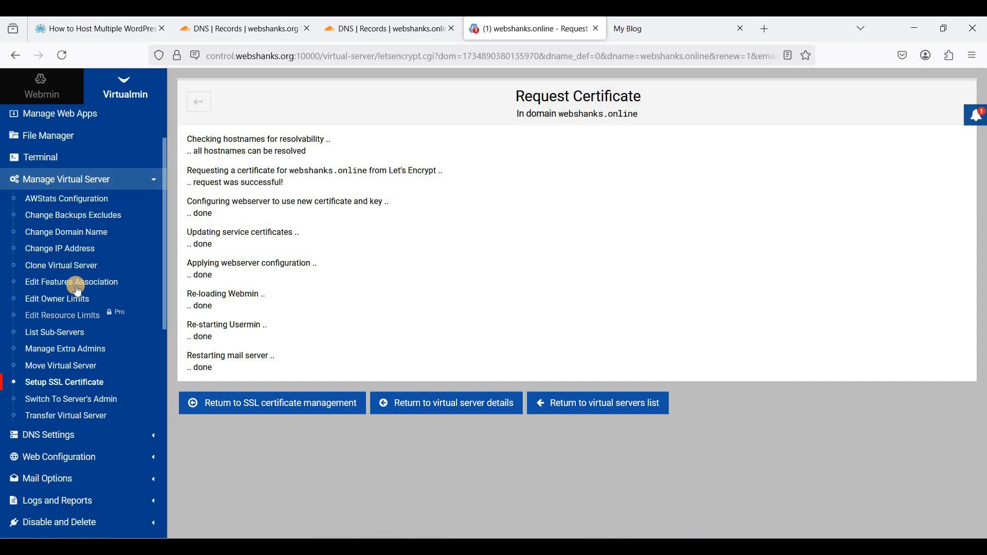
scroll(77, 290, up, 3)
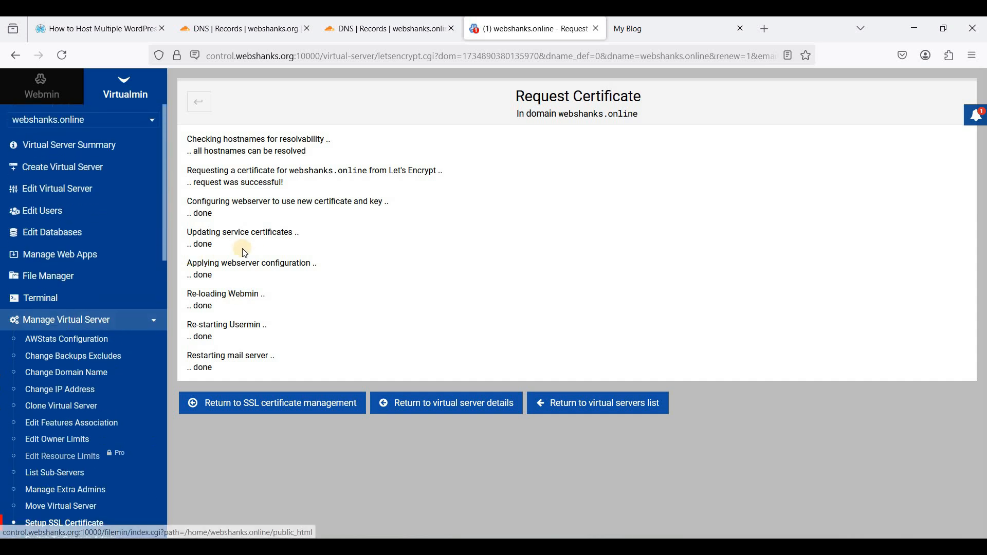
- Install WordPress 6.7 at the top level of webshanks.online from Manage Web Apps
click(83, 258)
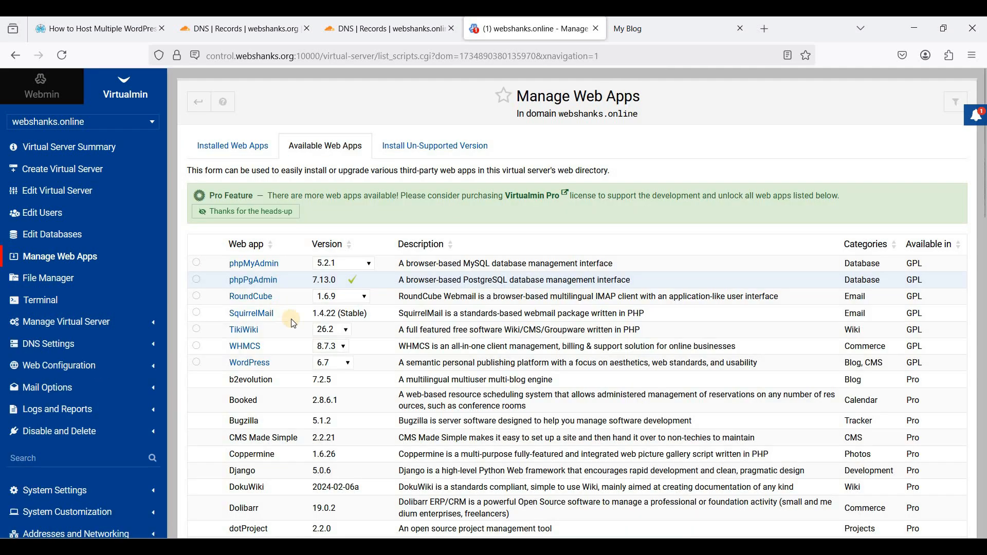
click(350, 364)
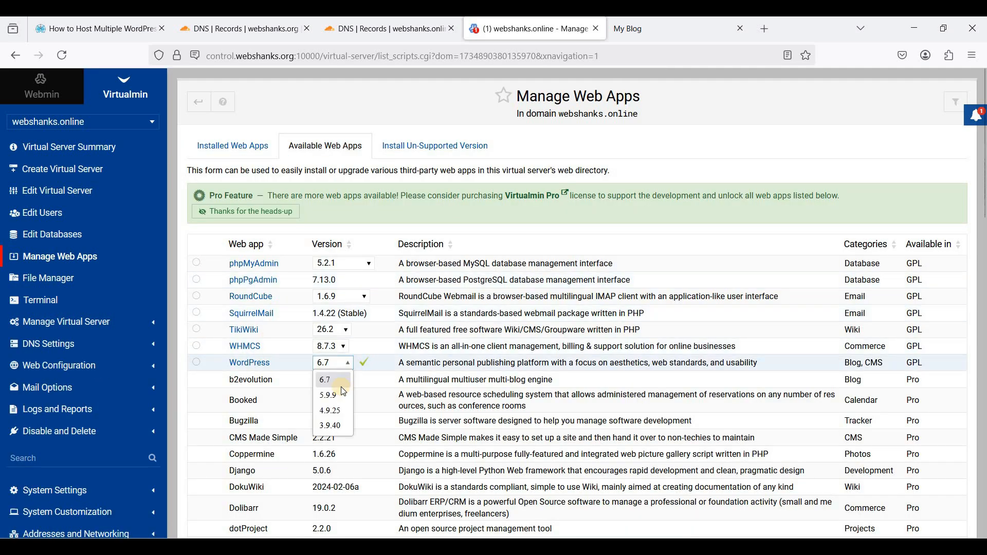
click(348, 365)
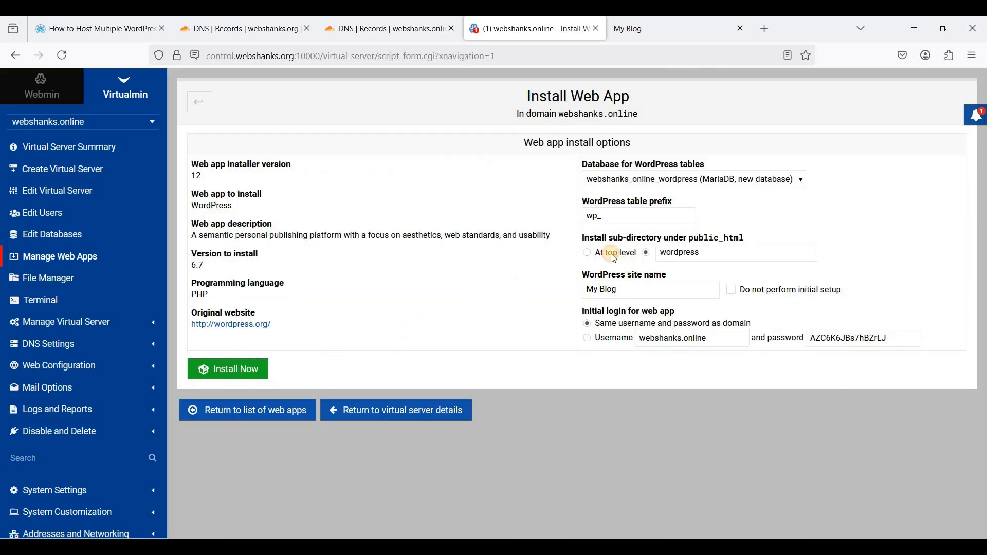
click(615, 254)
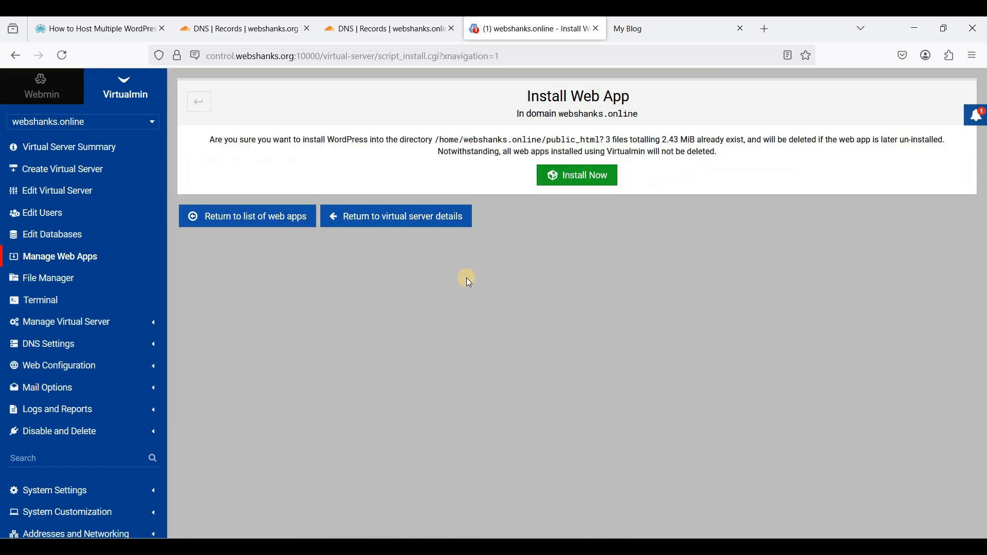
click(603, 174)
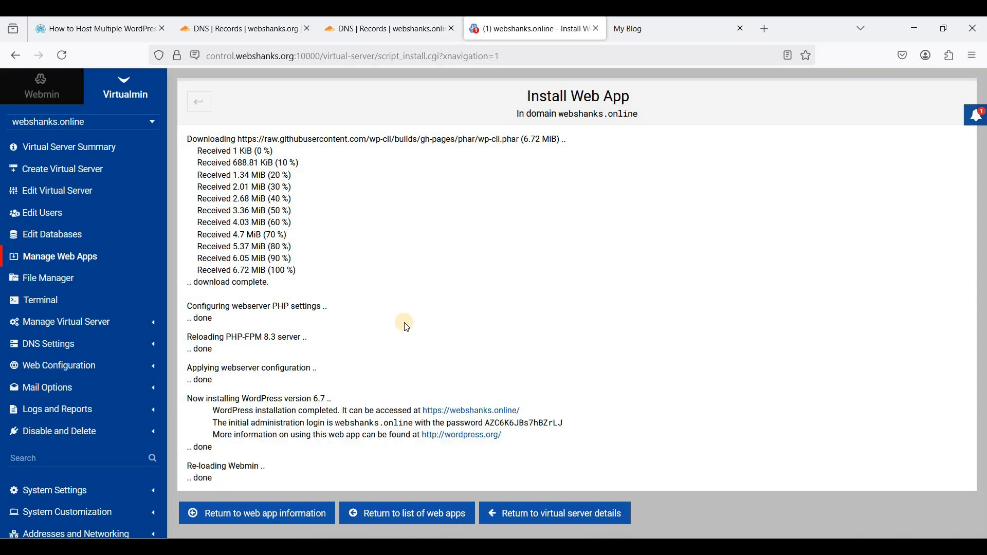
right_click(467, 411)
- Open webshanks.online's wp-admin in a new tab and log in with the install's pasted password
click(535, 170)
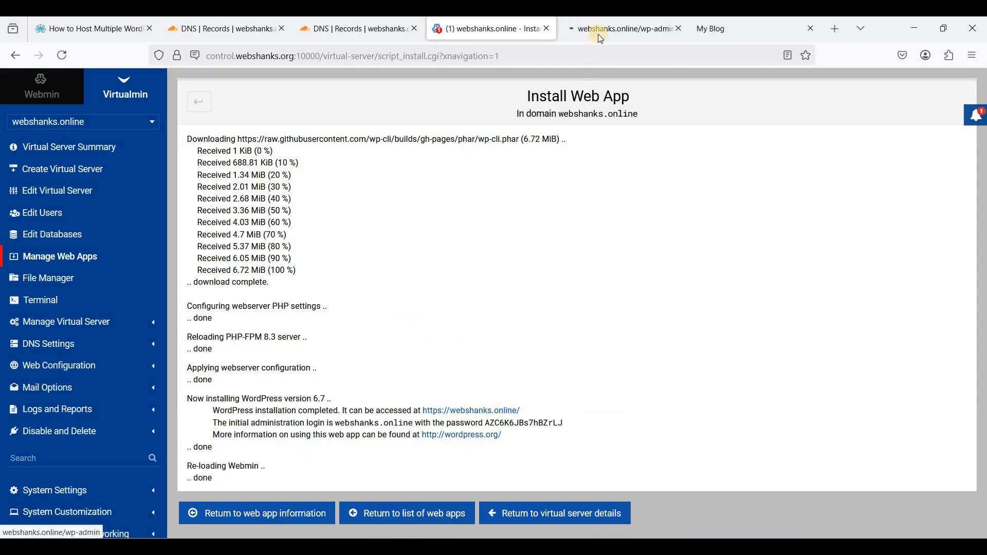
click(601, 35)
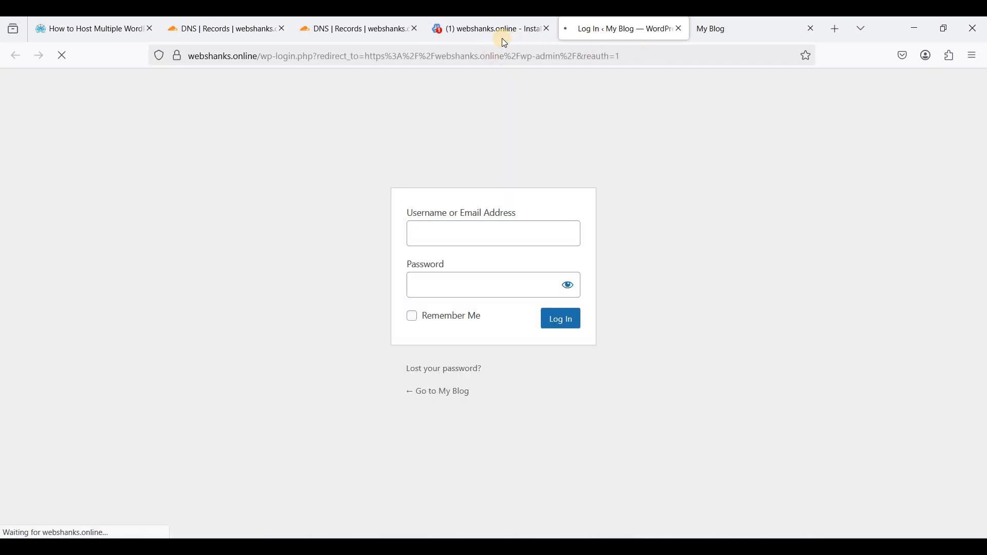
click(498, 36)
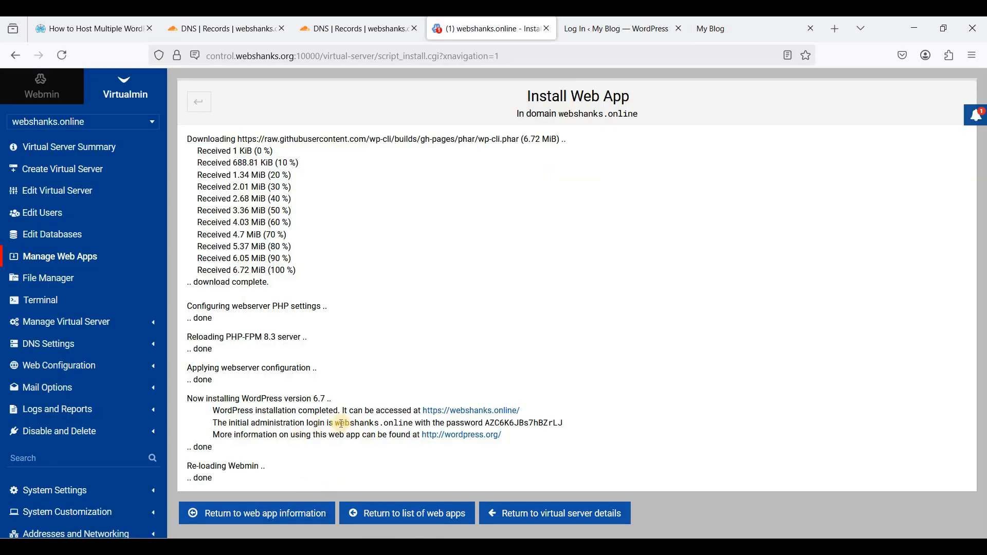
click(568, 30)
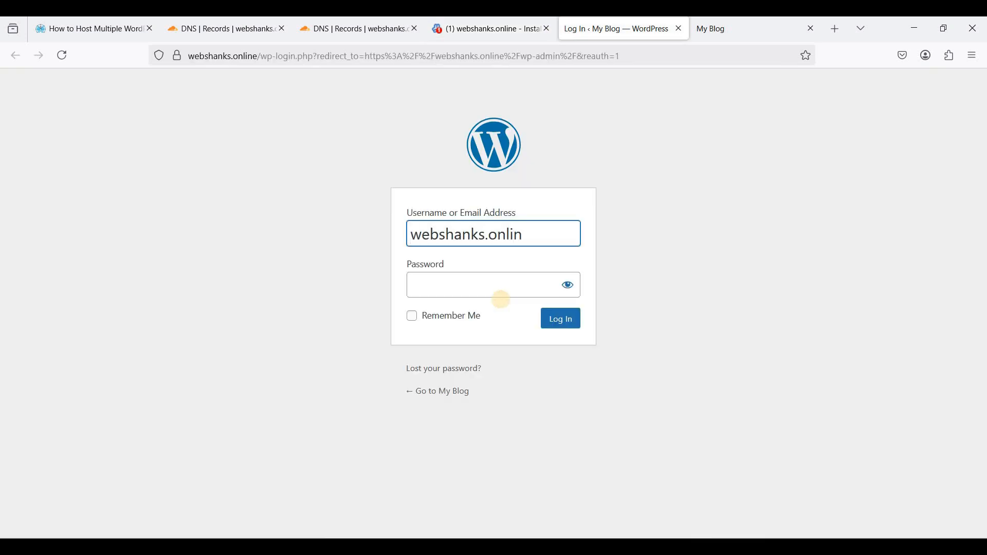
click(501, 284)
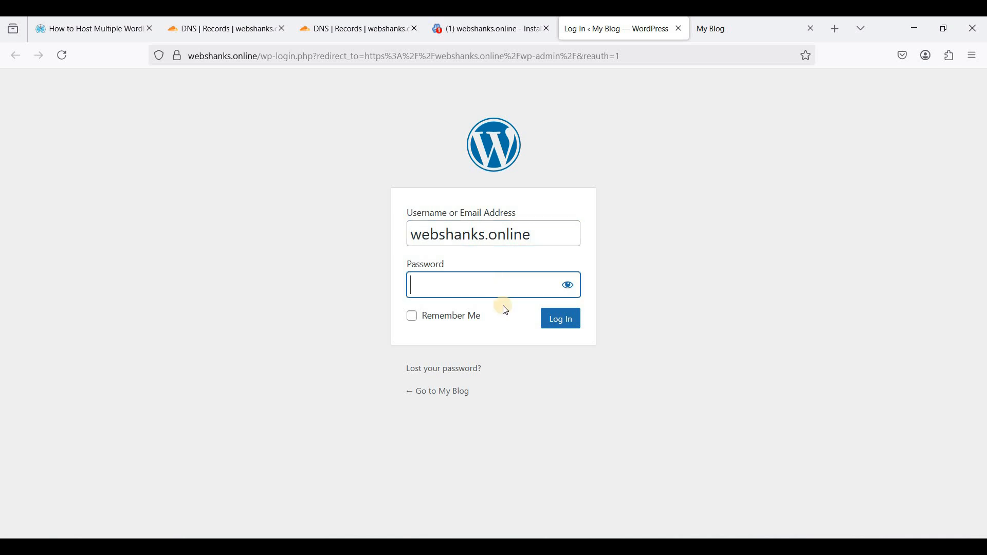
key(ctrl+v)
click(553, 318)
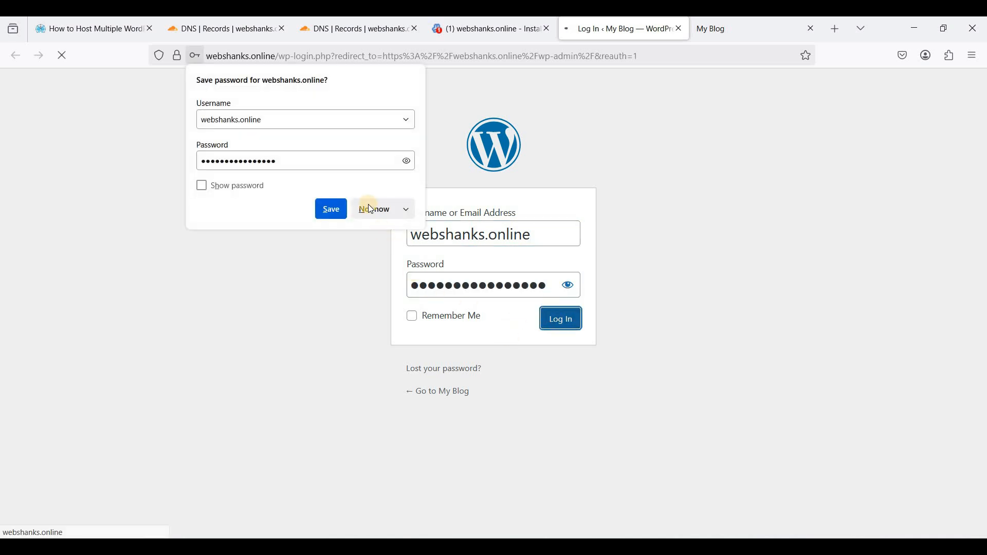
click(384, 212)
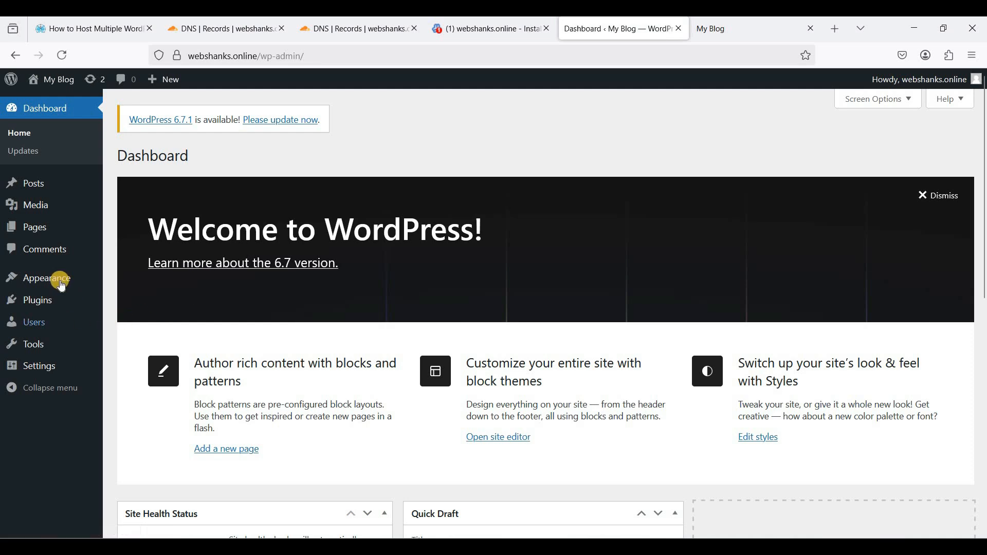
- Install and activate the Kadence theme, then install the AI Starter Templates plugin
mouse_move(57, 278)
click(136, 281)
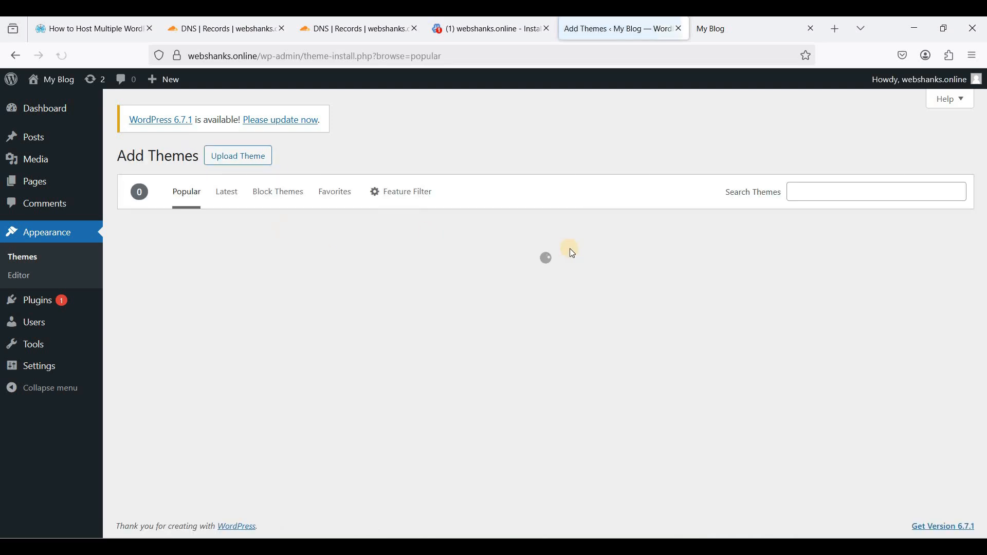
scroll(442, 330, down, 10)
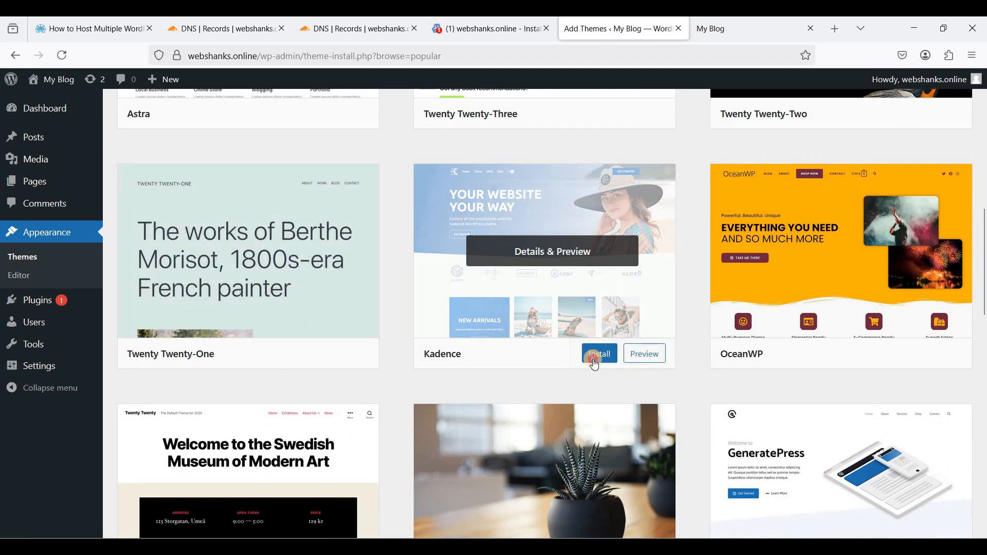
click(589, 353)
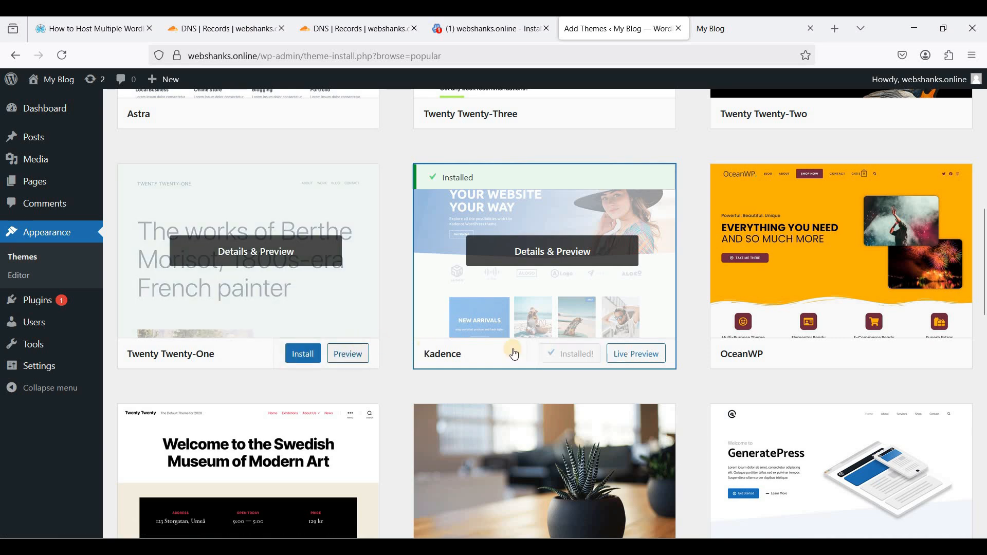
click(578, 353)
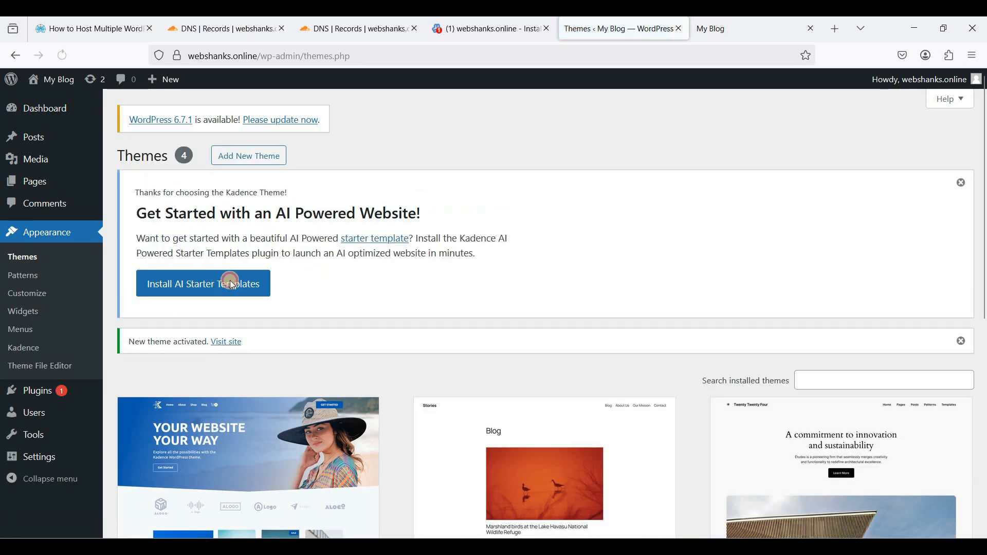
click(222, 282)
- Choose the Painting Service template, import it with required plugins and view the new site
scroll(391, 280, down, 2)
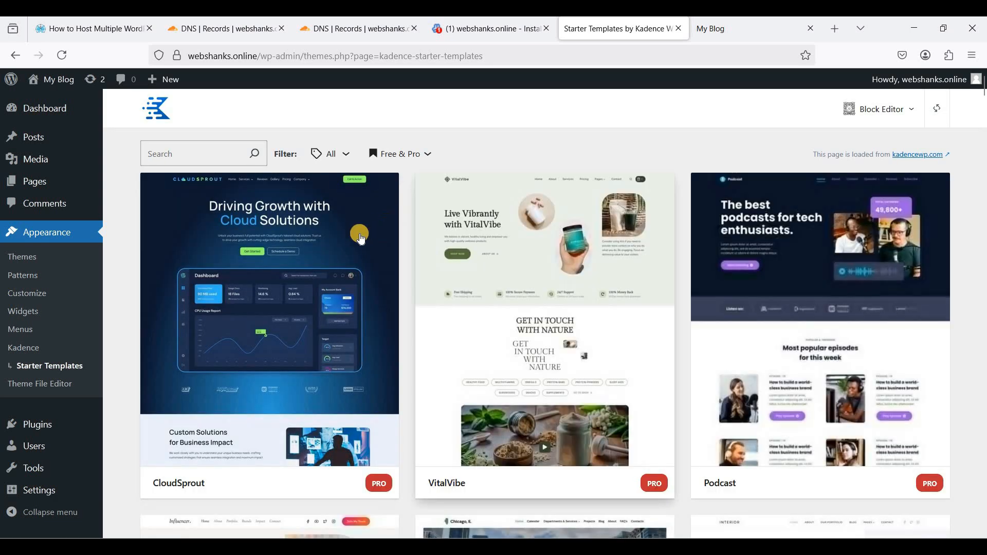
scroll(404, 276, down, 5)
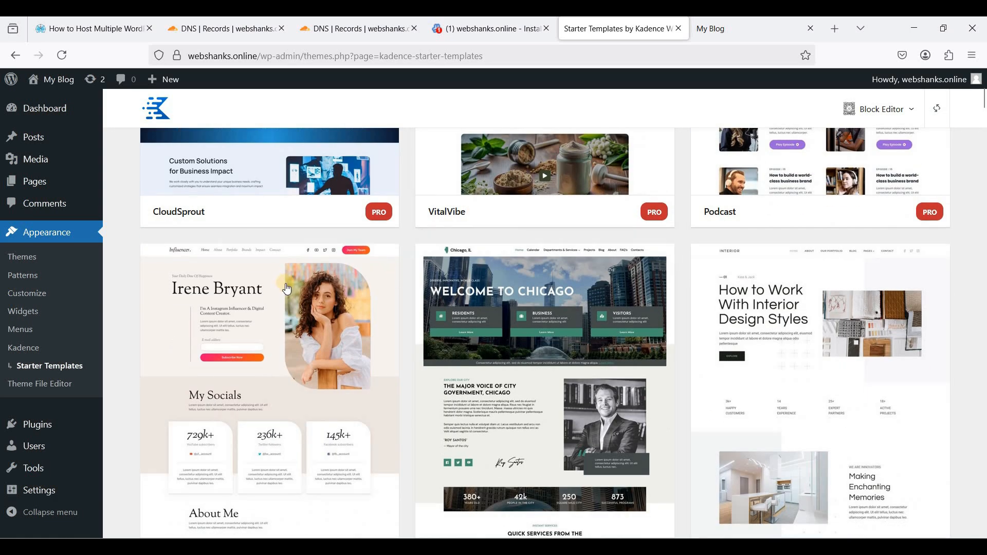
scroll(287, 290, down, 14)
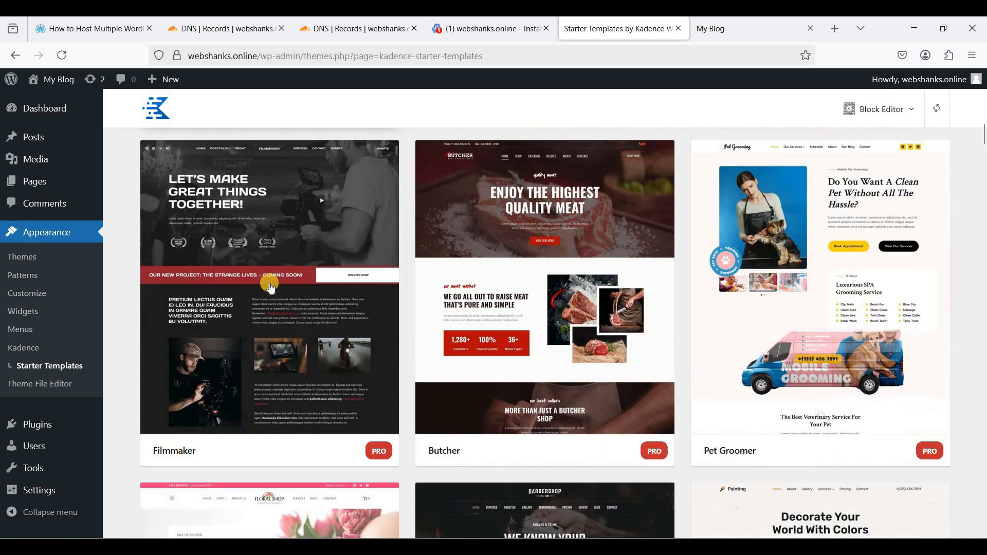
scroll(270, 287, down, 8)
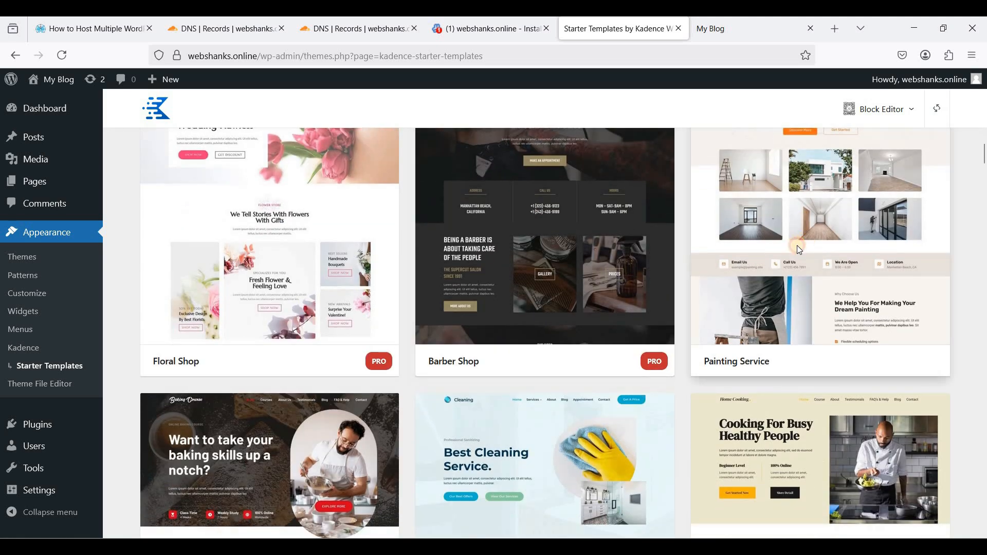
click(798, 249)
click(945, 109)
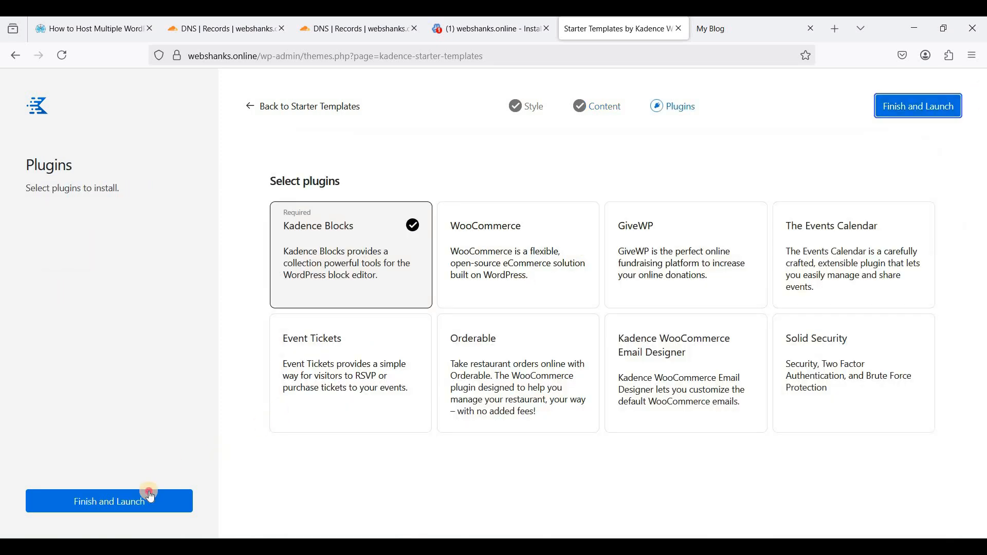
click(150, 497)
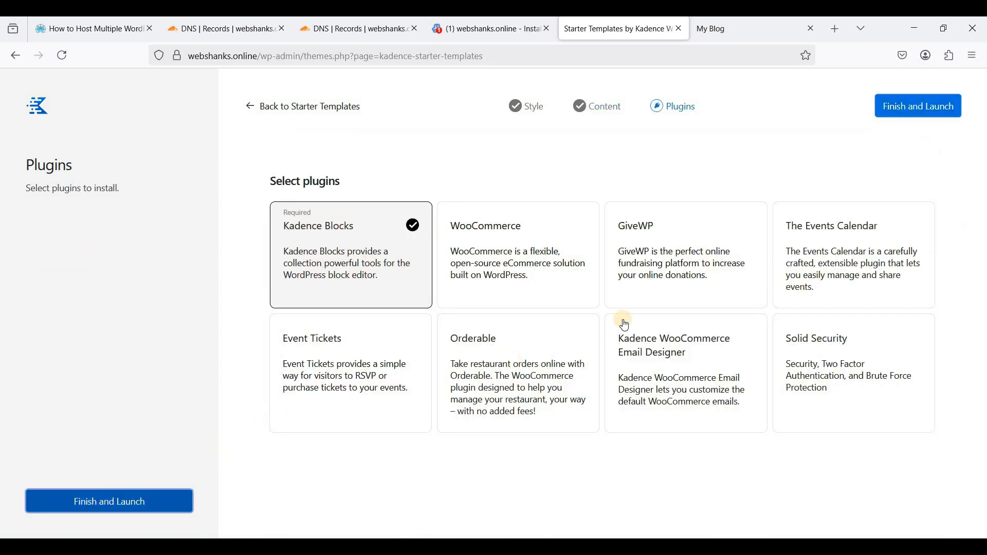
click(606, 326)
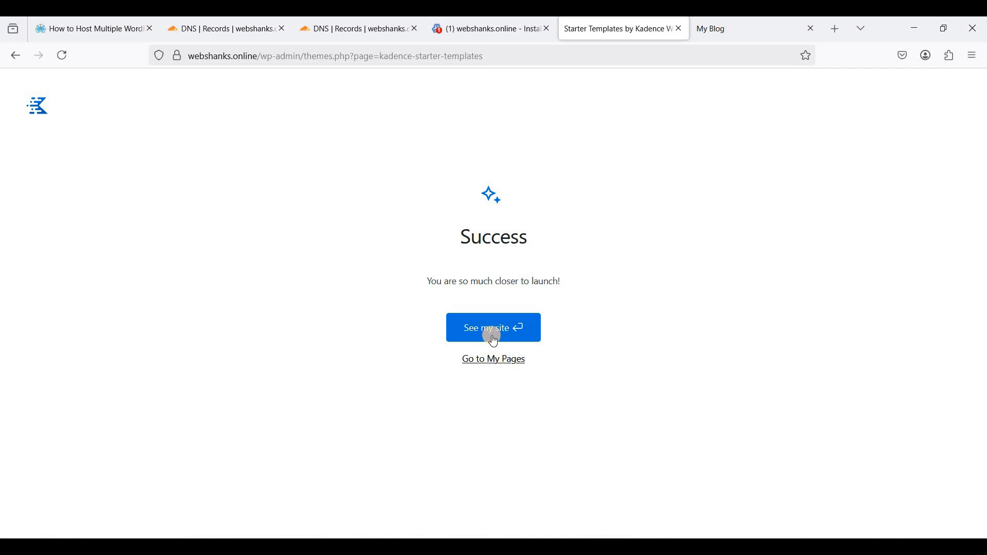
click(493, 338)
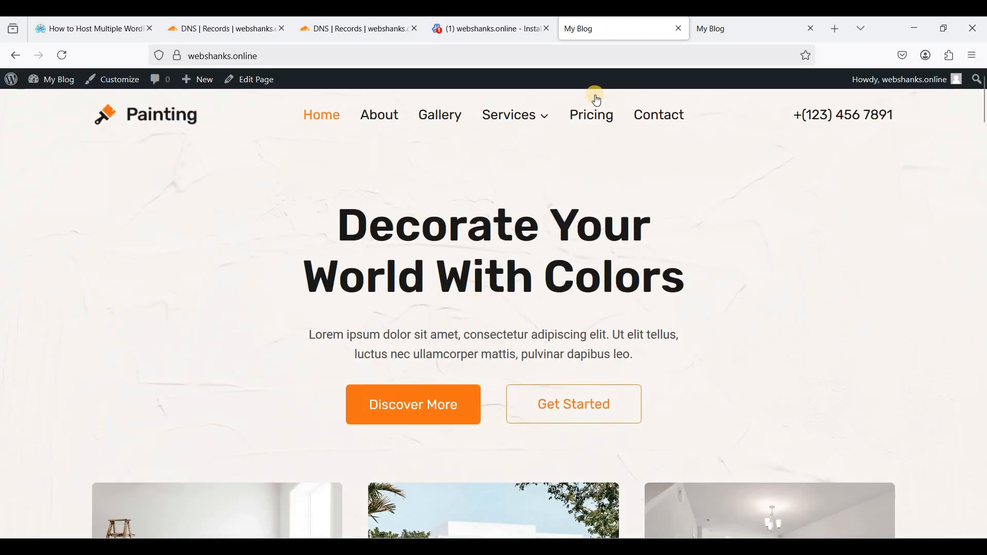
- Scroll the webshanks.online Painting homepage from hero to testimonials, briefly comparing the webshanks.org tab
scroll(287, 289, down, 5)
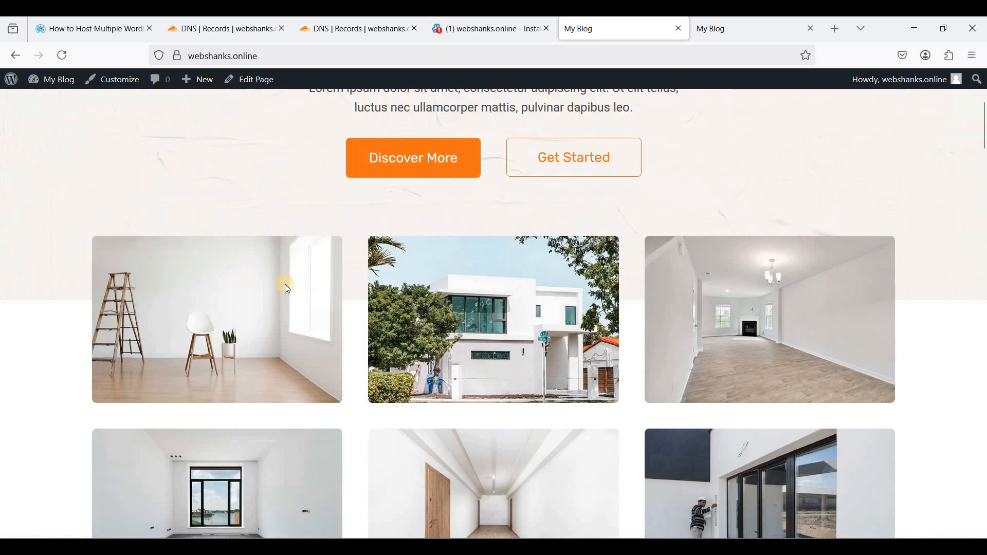
scroll(504, 283, up, 5)
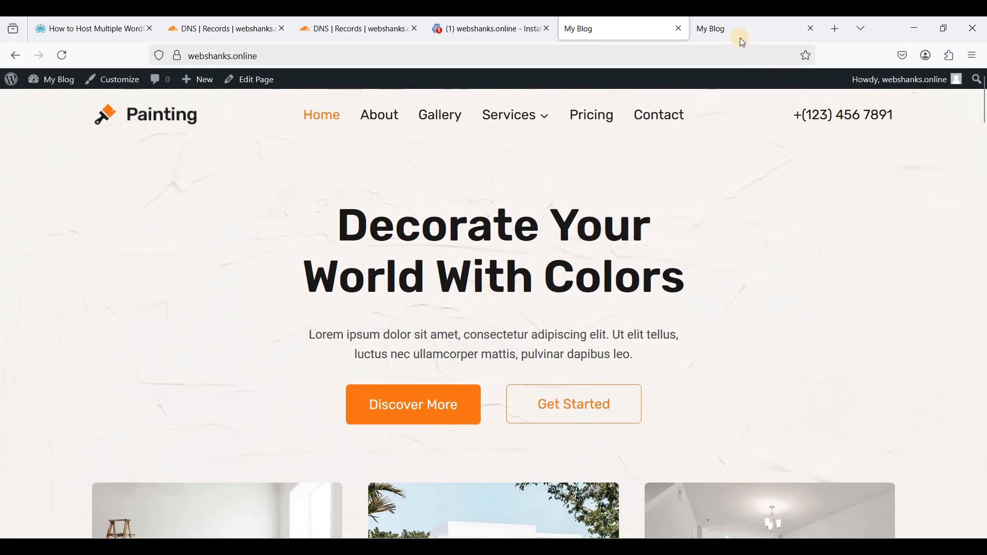
click(744, 41)
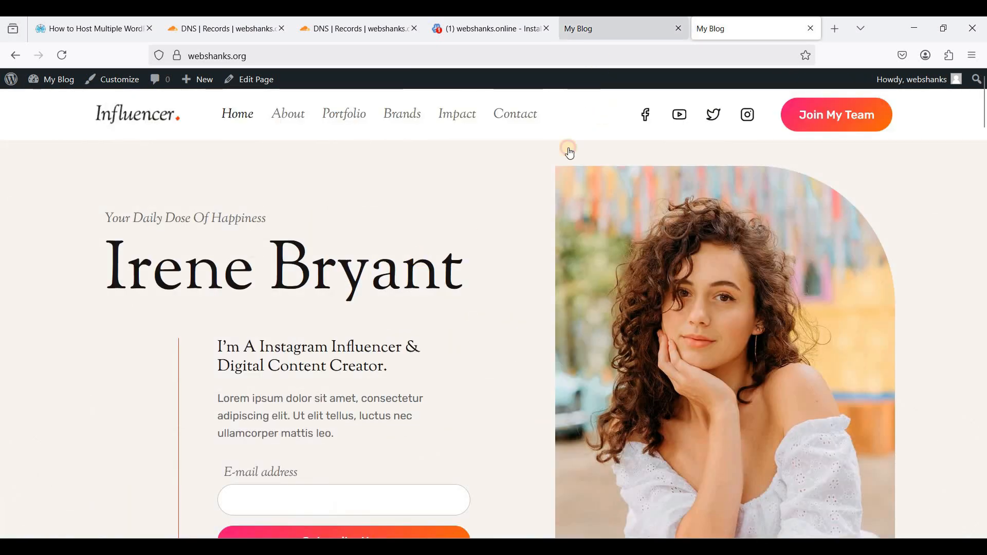
key(ctrl+shift+Tab)
scroll(459, 276, down, 10)
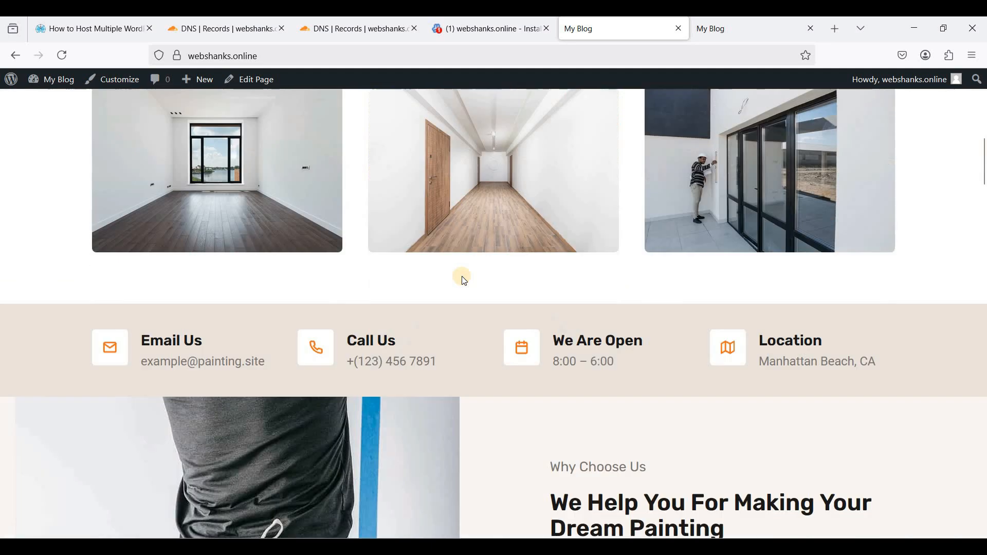
scroll(461, 276, down, 6)
scroll(438, 308, down, 14)
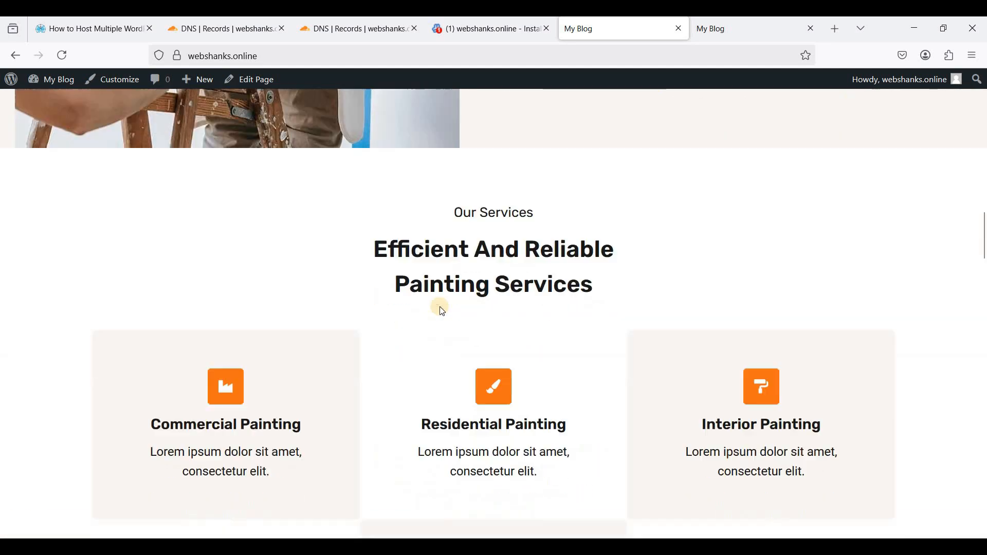
scroll(439, 307, down, 4)
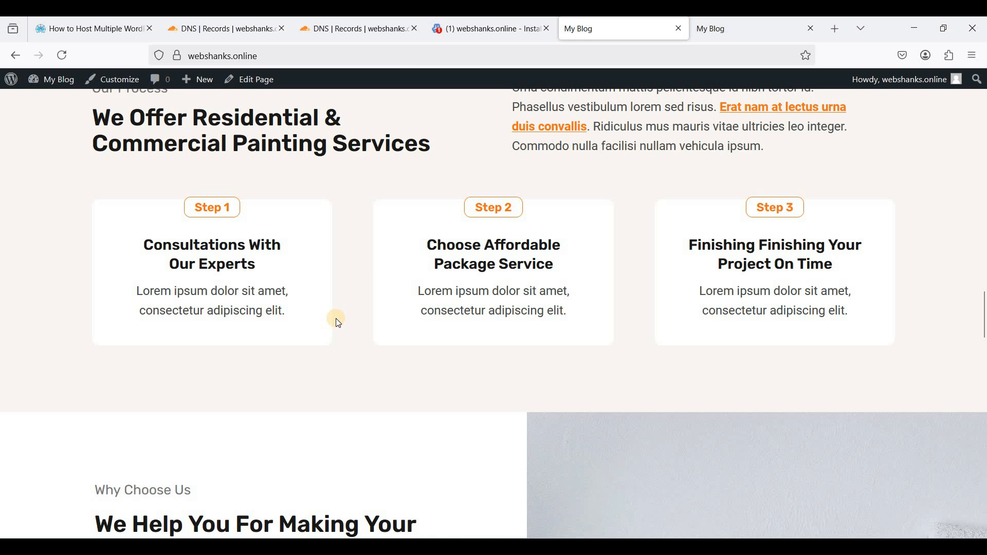
scroll(462, 312, down, 4)
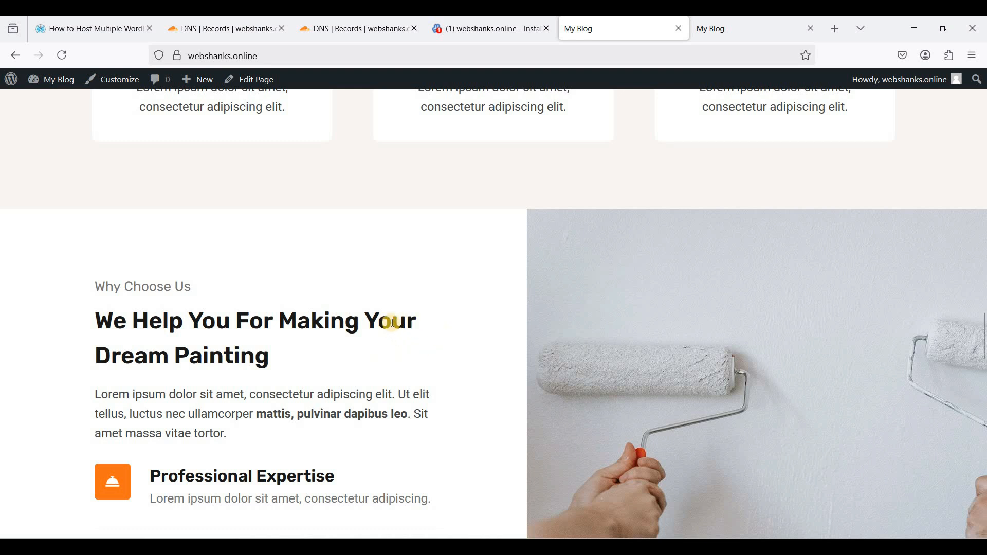
scroll(396, 321, down, 5)
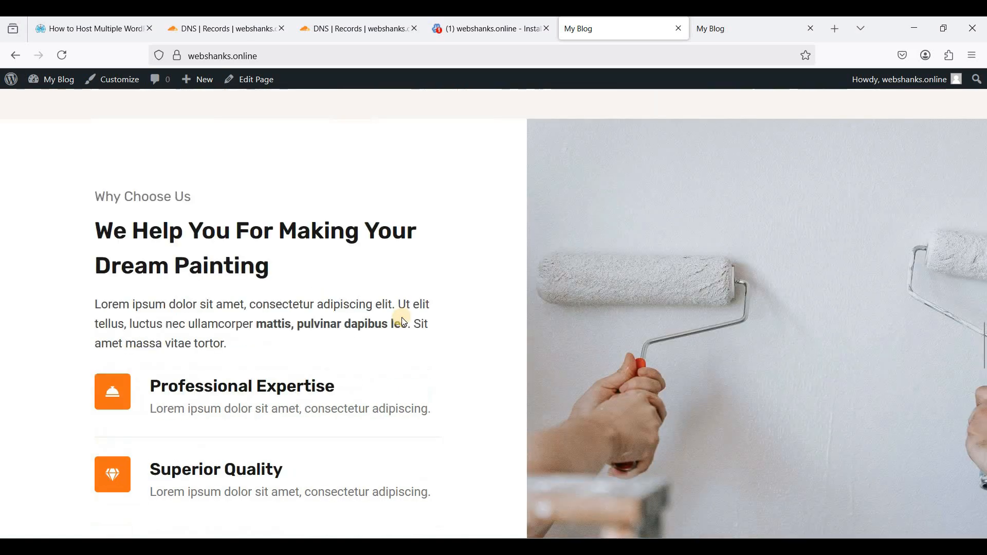
scroll(404, 315, down, 9)
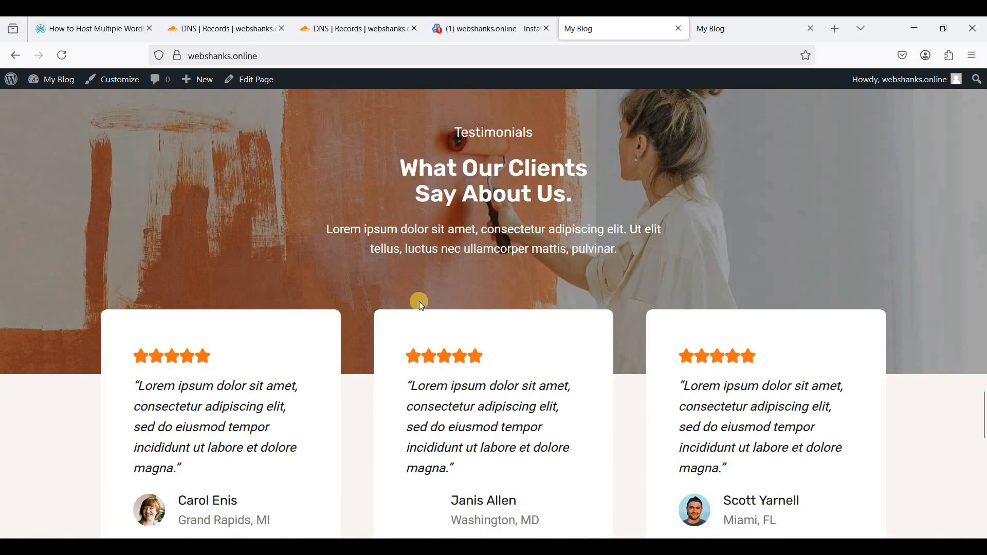
scroll(453, 288, down, 5)
scroll(452, 288, up, 20)
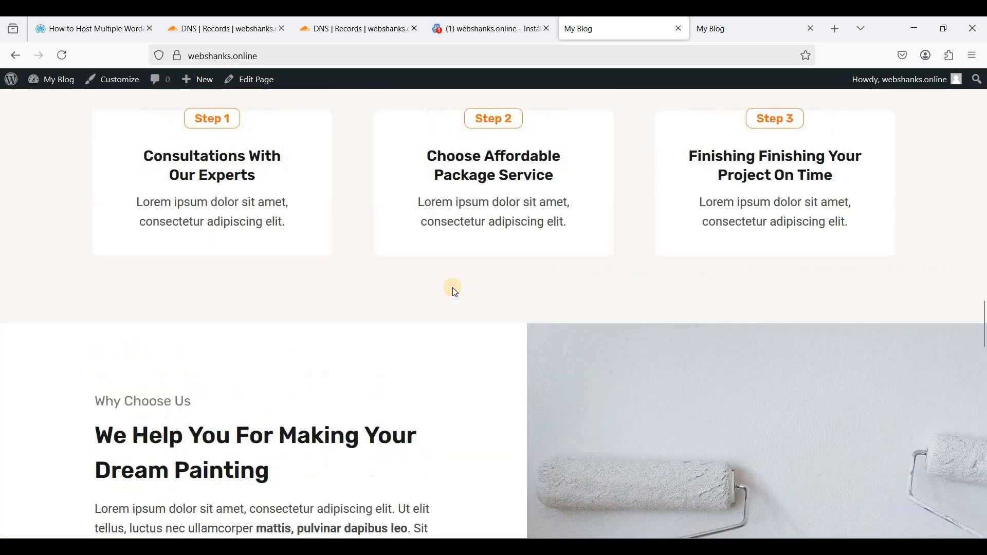
scroll(452, 288, up, 20)
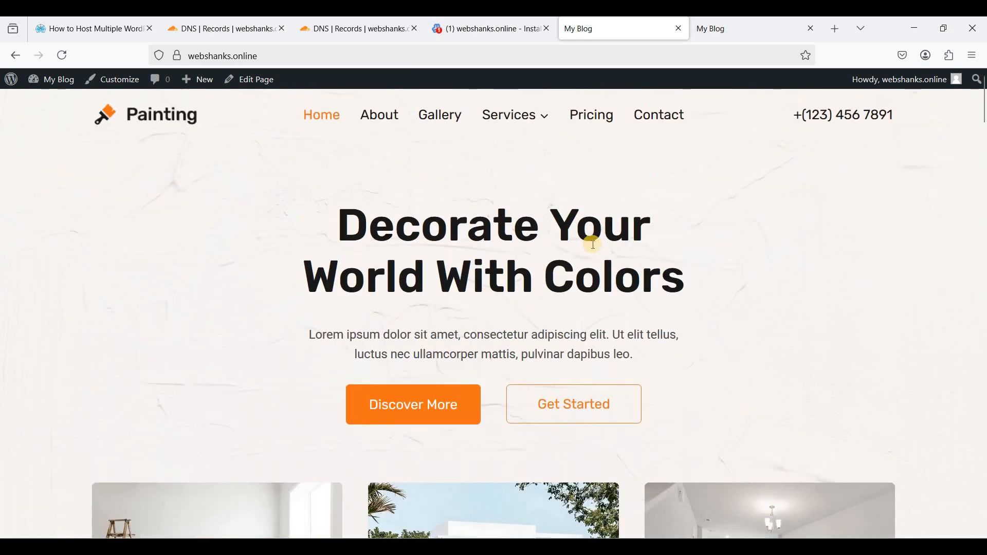